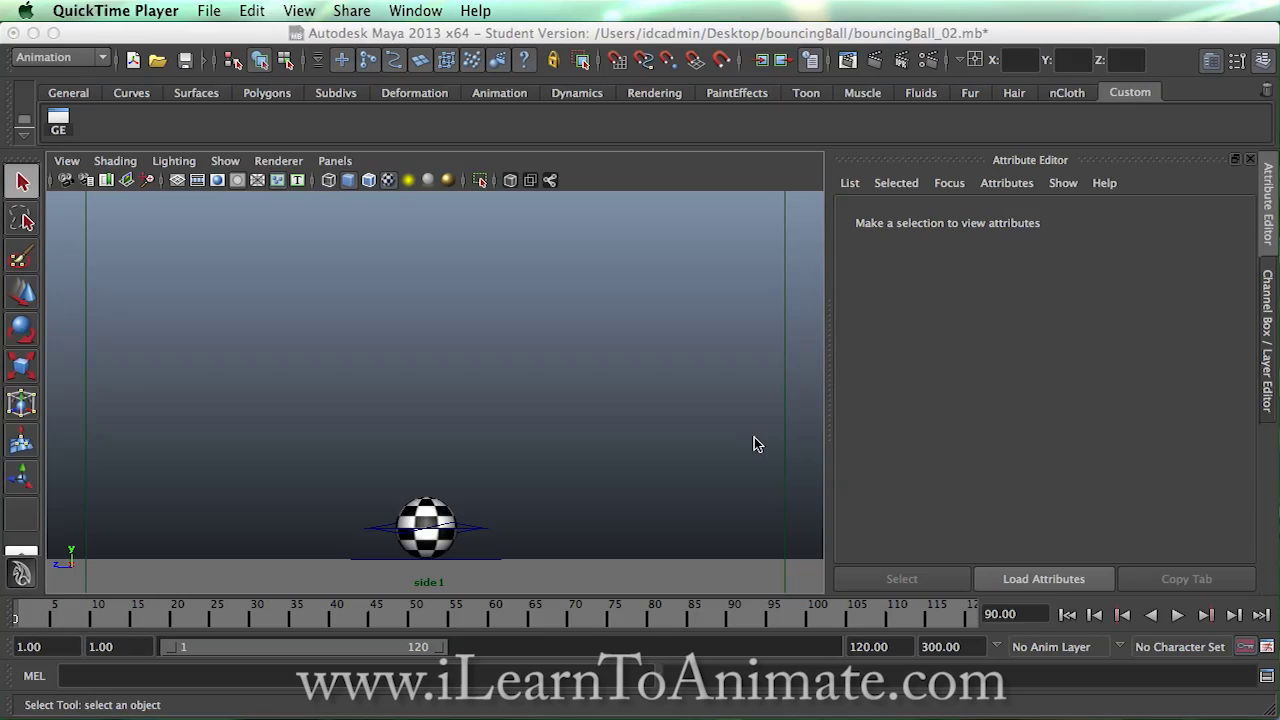
- Play the ball animation, scrub back to frame 31, and reframe the side view
left_click(41, 606)
key("alt+v")
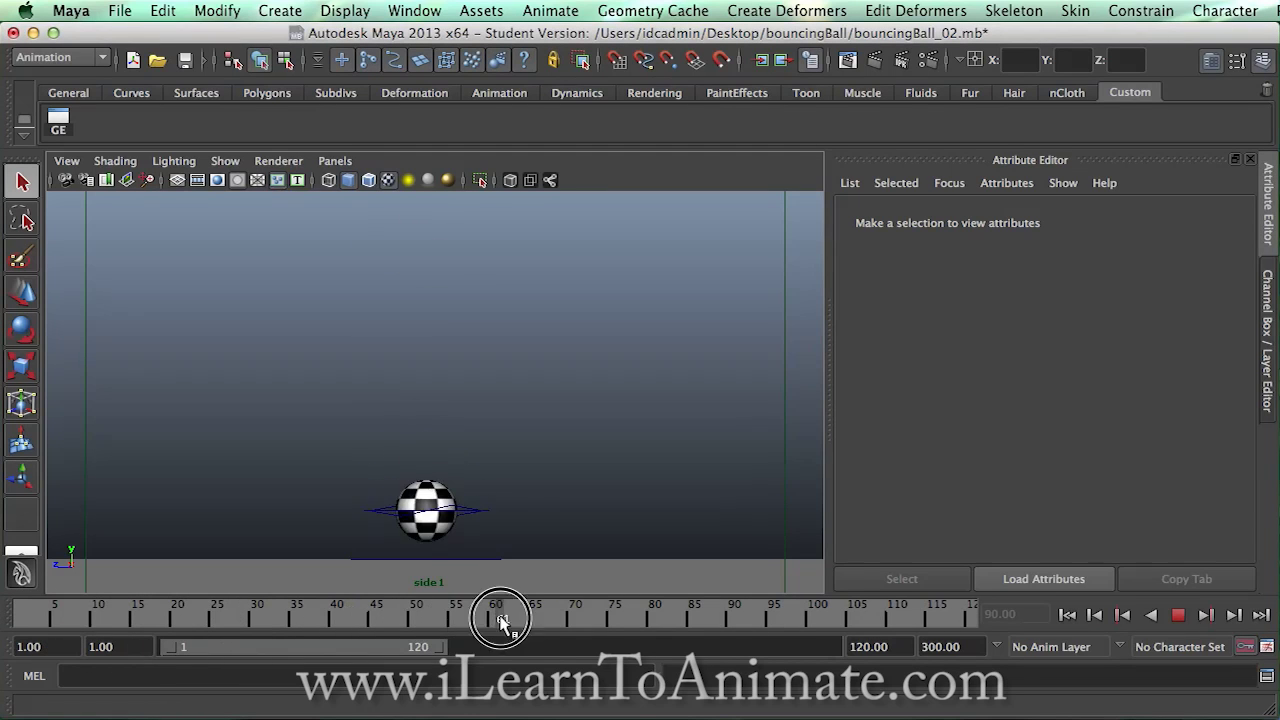
left_click_drag(510, 622, 22, 604)
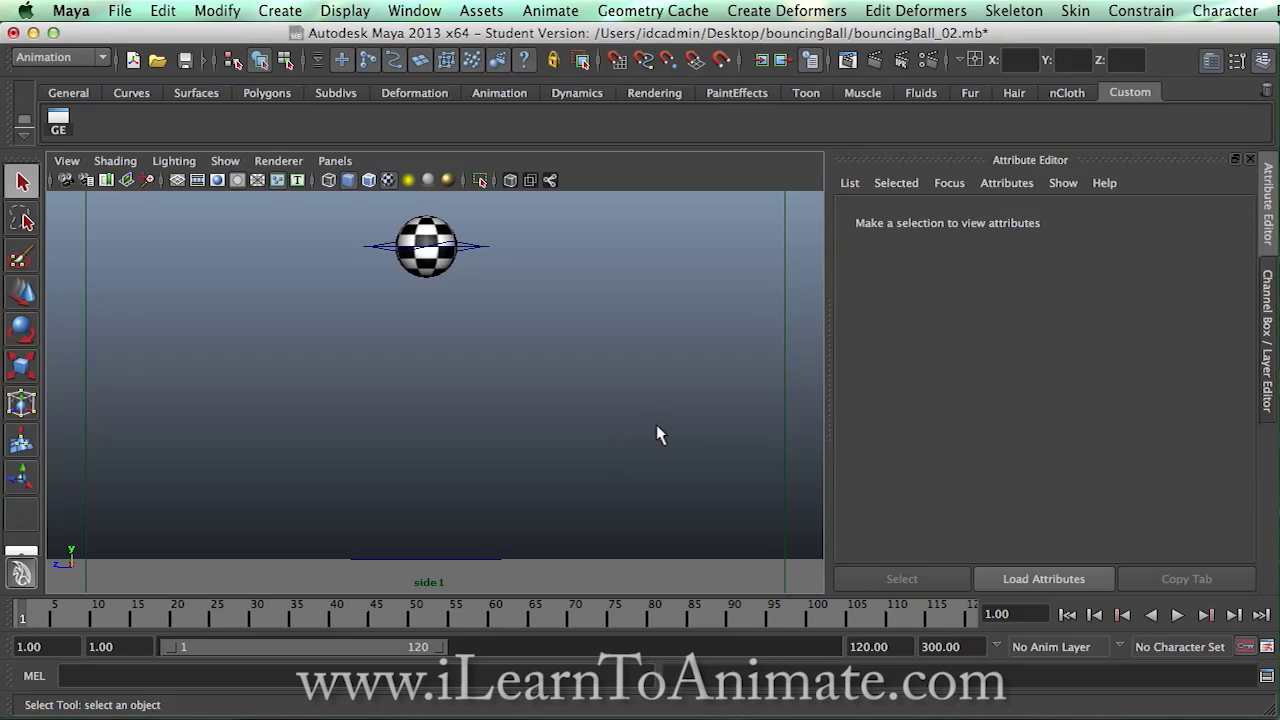
middle_click_drag(654, 423, 411, 425, "alt")
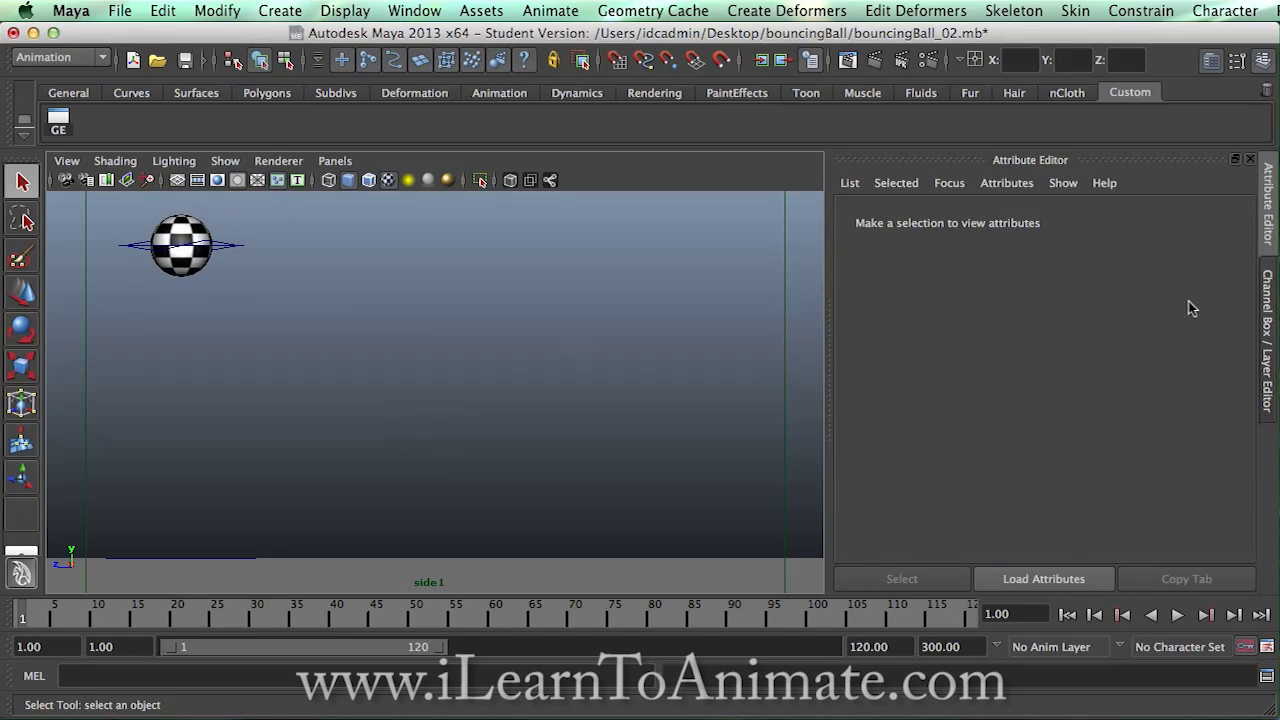
- Show the Channel Box and select the ball's Ball_Translate control
left_click(1268, 318)
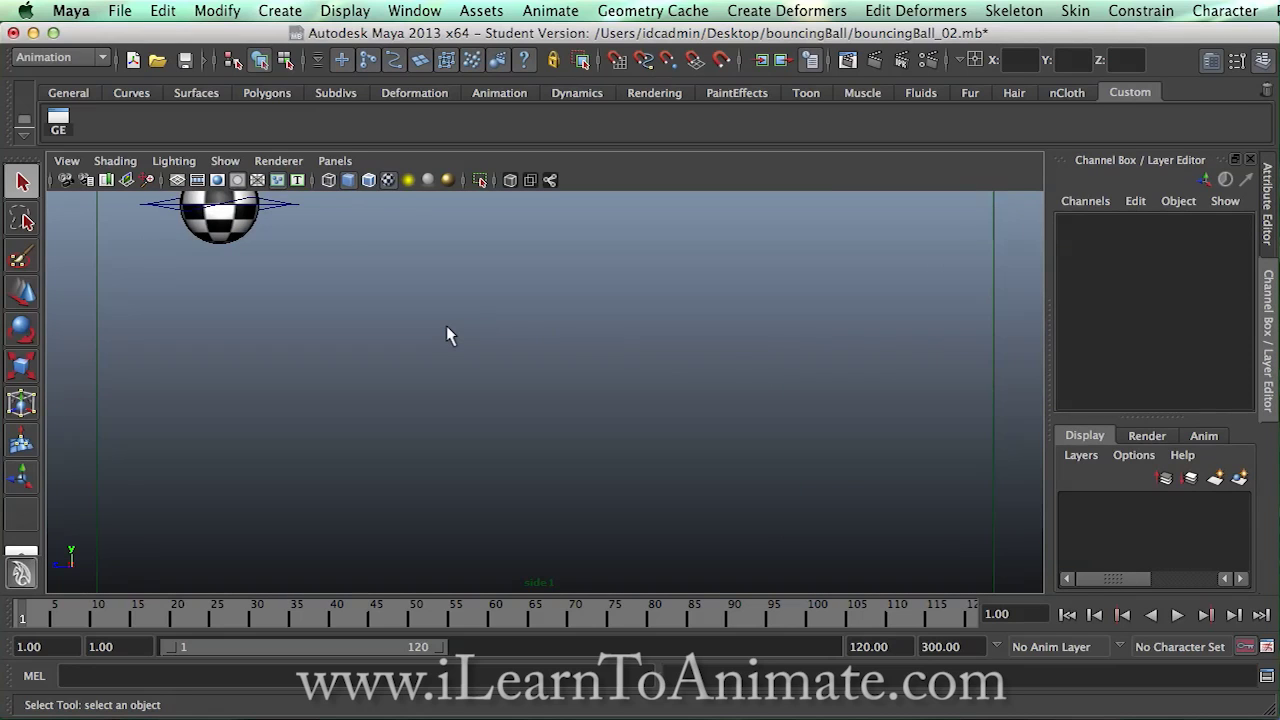
middle_click_drag(446, 325, 509, 306, "alt")
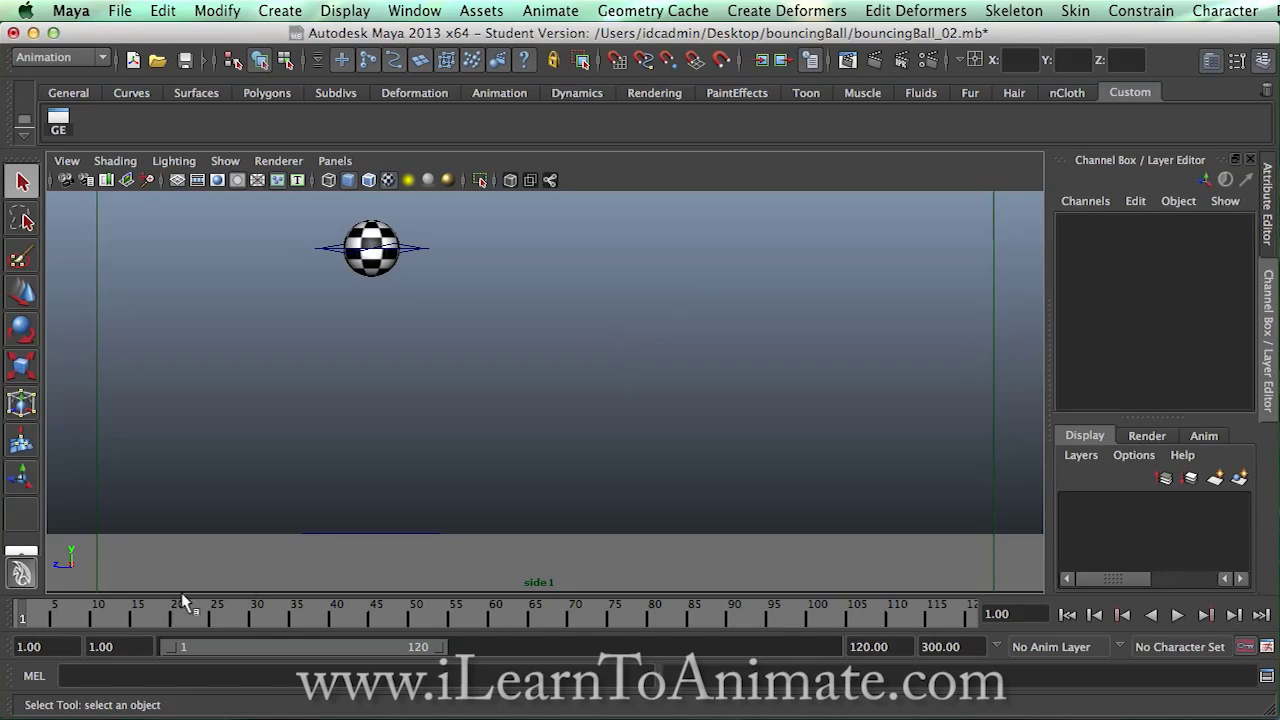
left_click(425, 249)
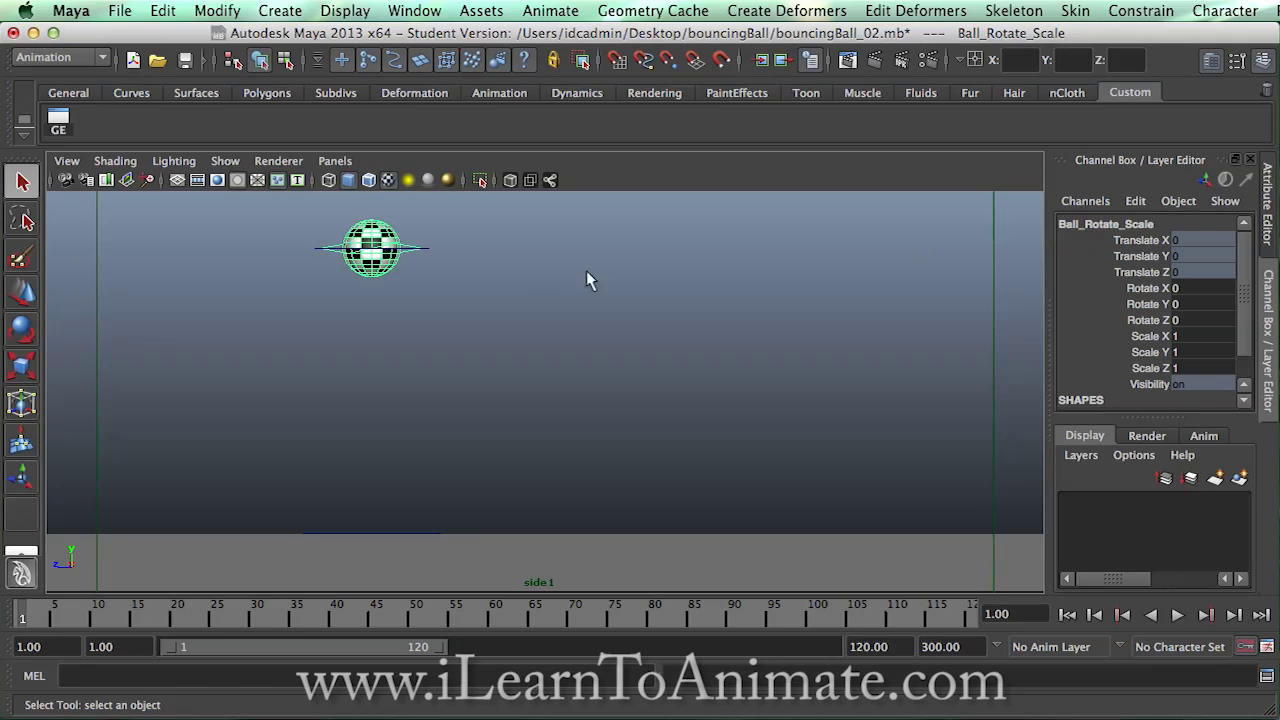
left_click(436, 246)
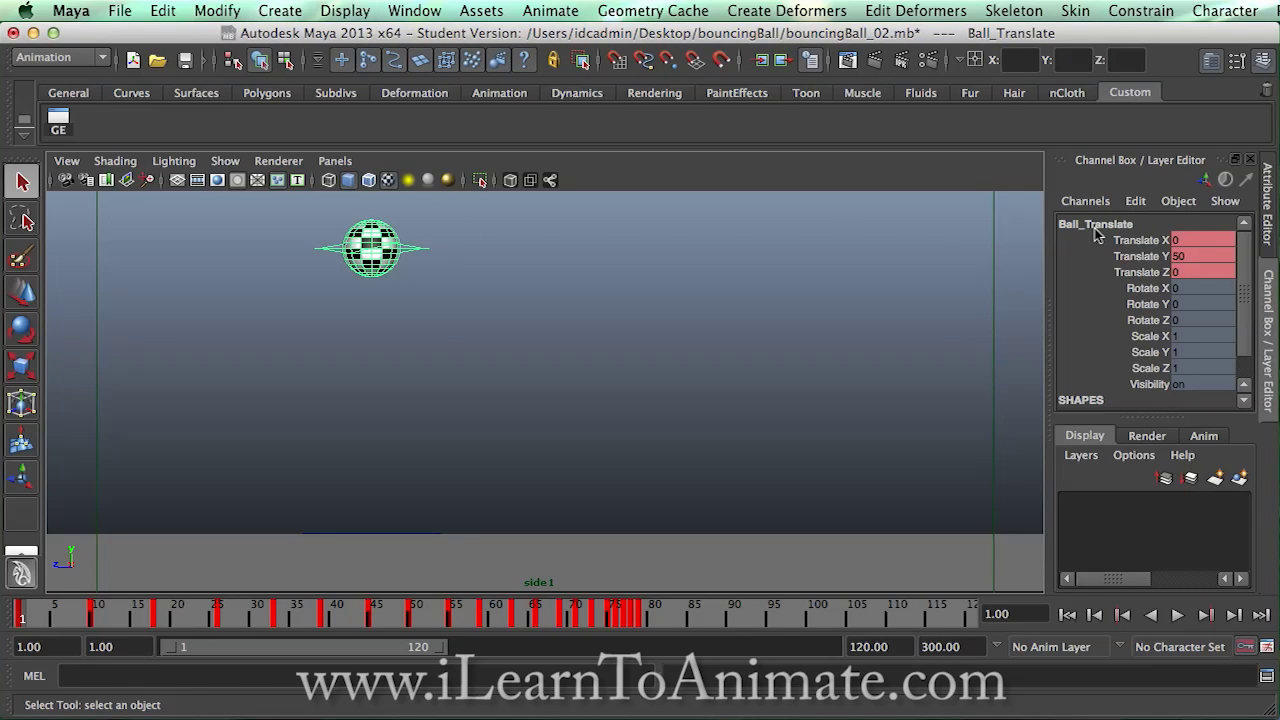
- Play the bounce and scrub back to the first frames to review its keys
left_click(60, 612)
key("alt+v")
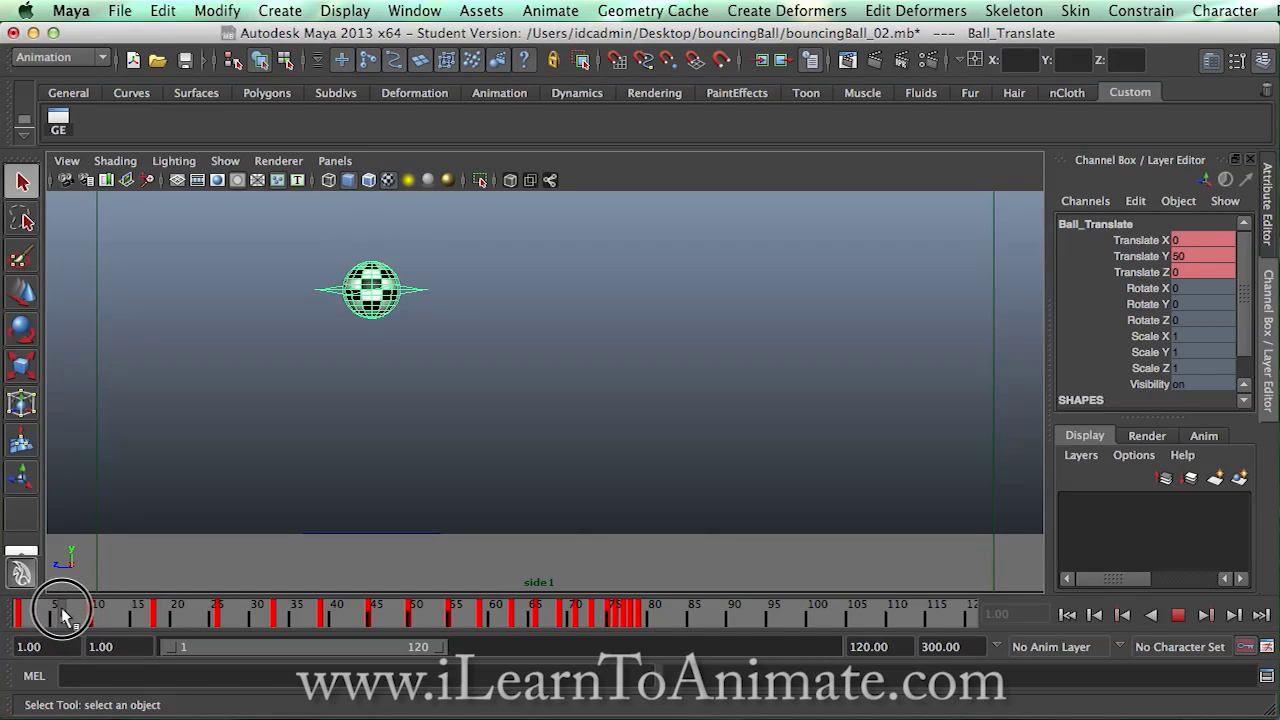
left_click_drag(62, 614, 20, 618)
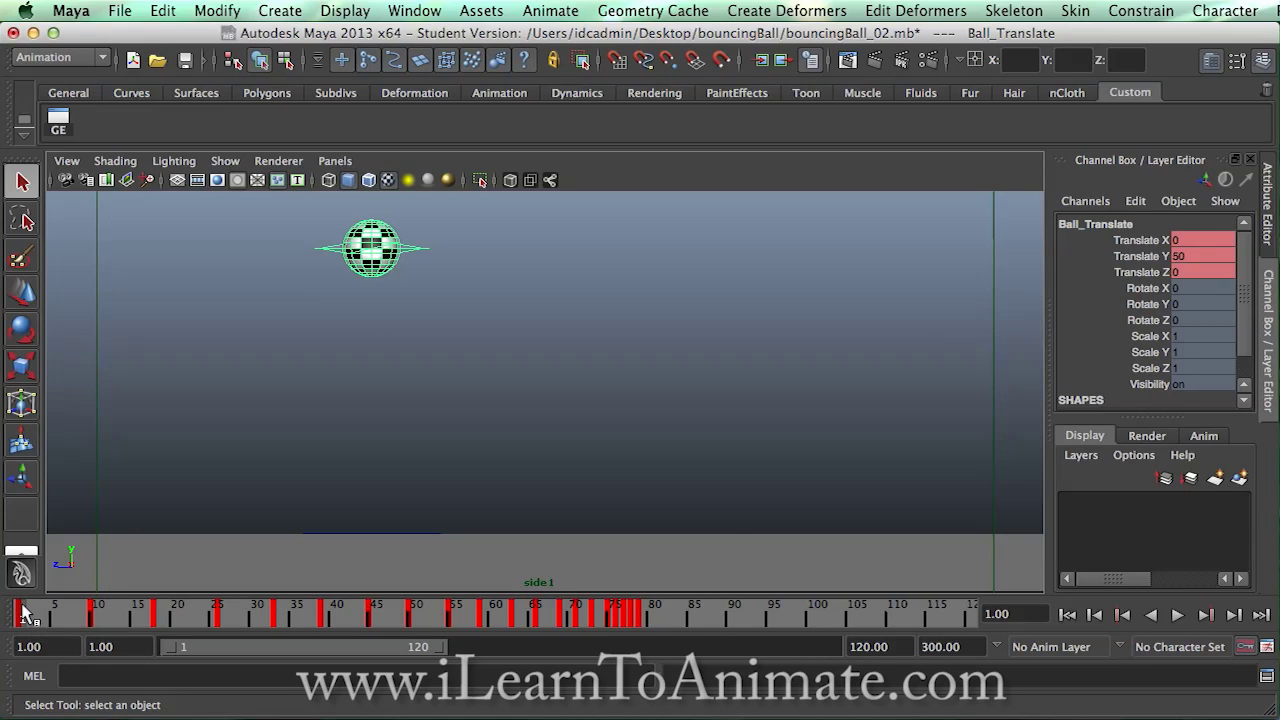
- At frame 100, move the ball along Z to -54.666, then scrub back to frame 26
left_click_drag(22, 612, 818, 615)
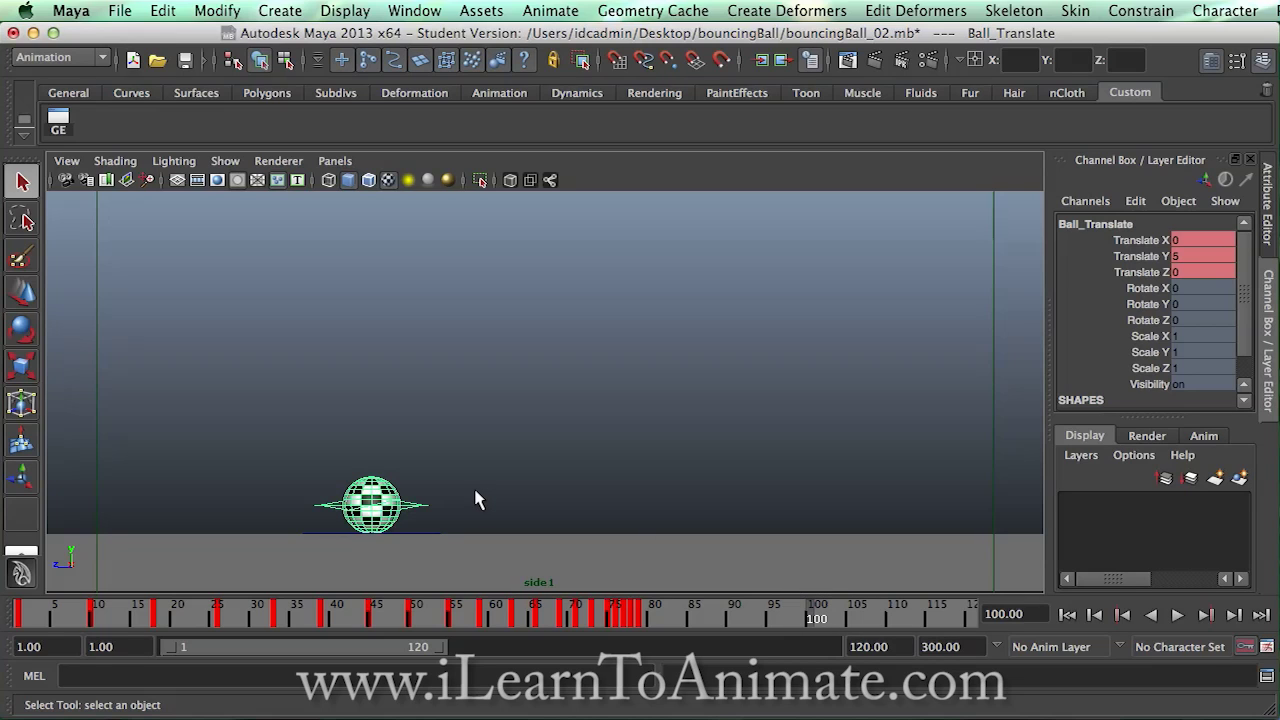
key("w")
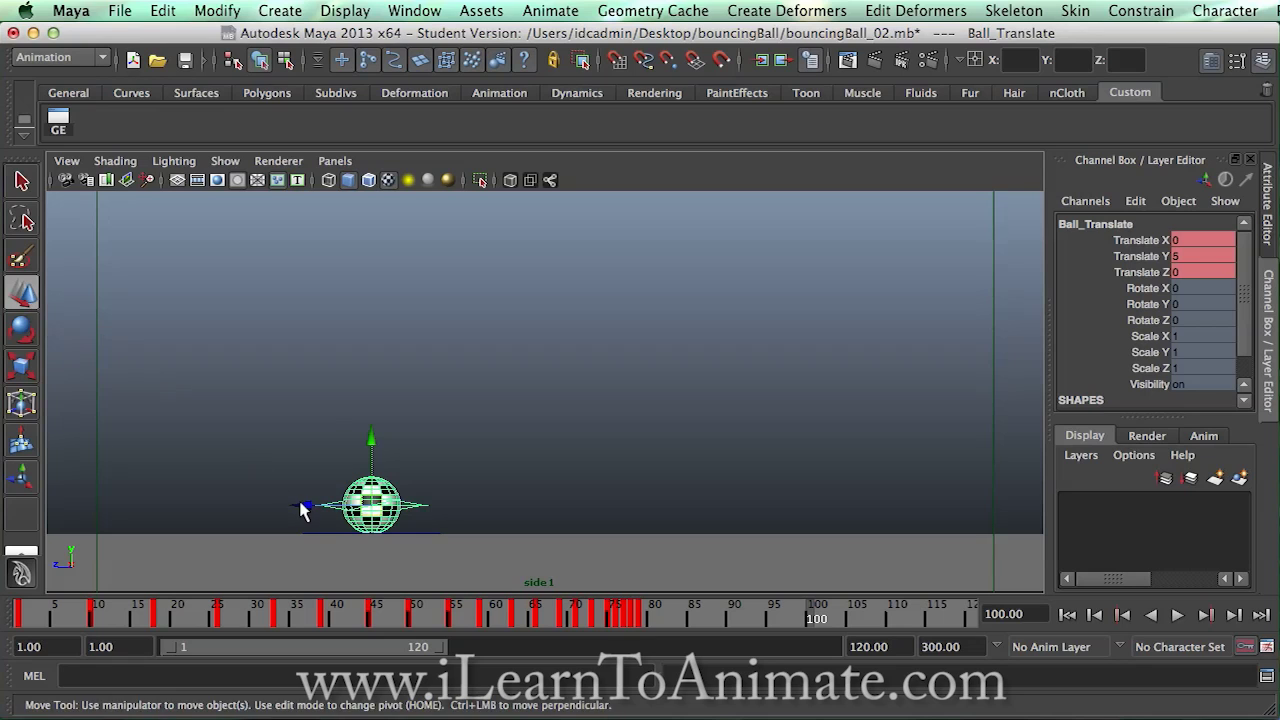
left_click_drag(305, 512, 615, 506)
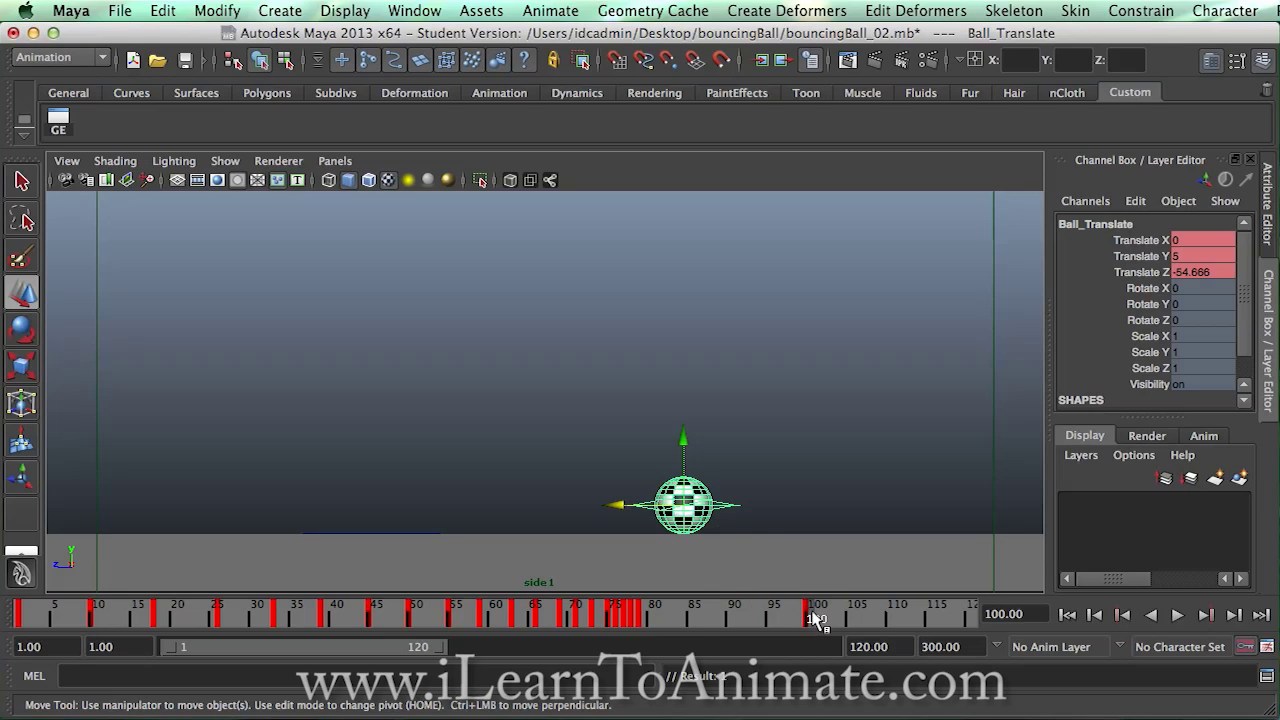
left_click_drag(815, 618, 12, 635)
left_click(1177, 615)
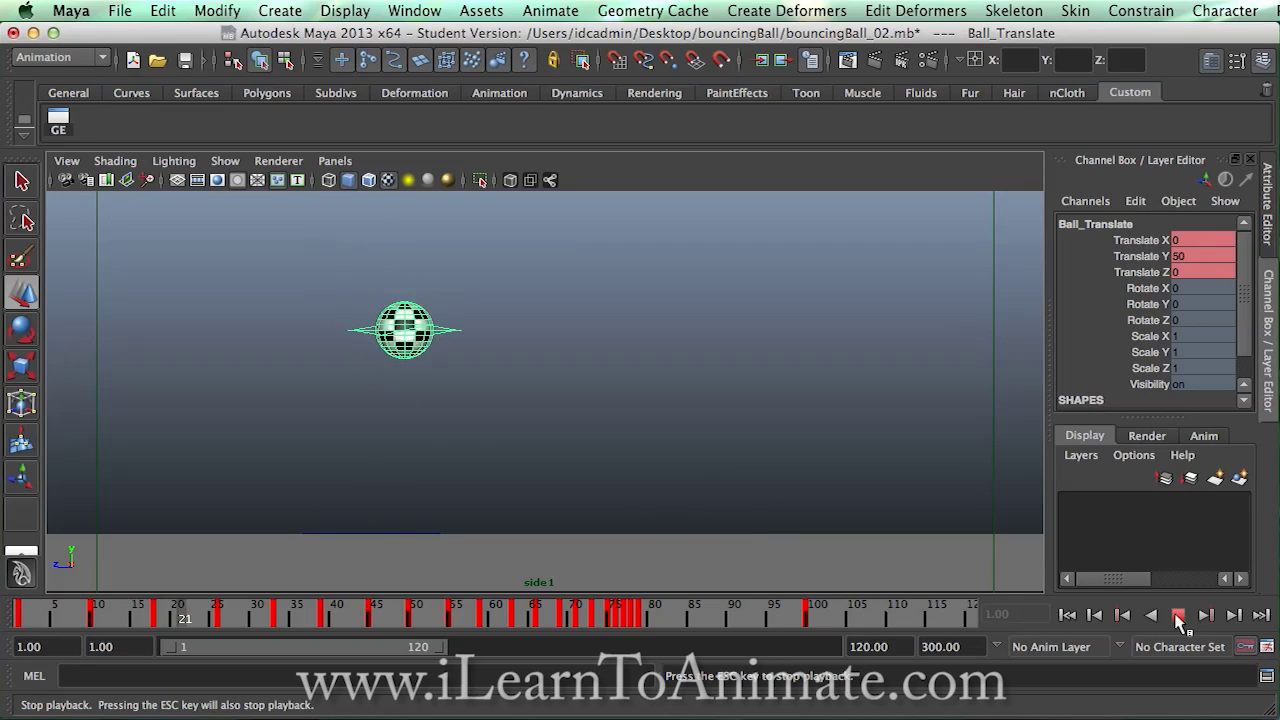
left_click(1178, 616)
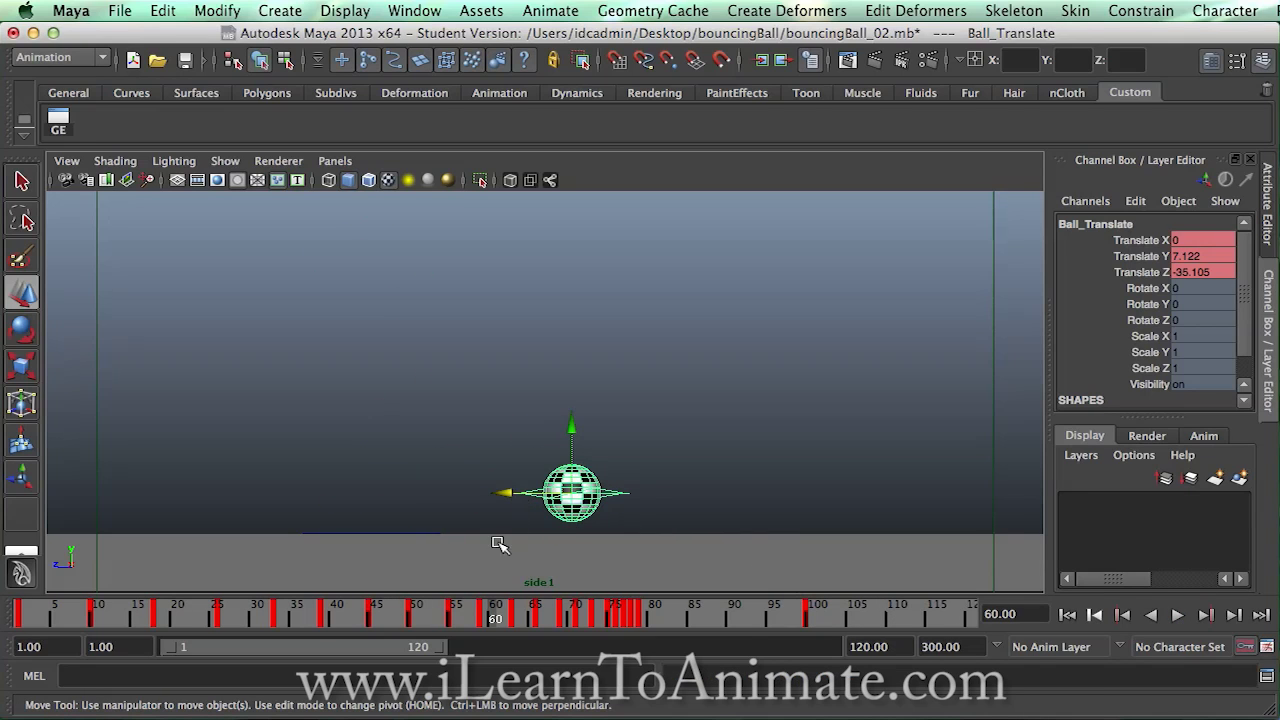
left_click_drag(437, 619, 16, 600)
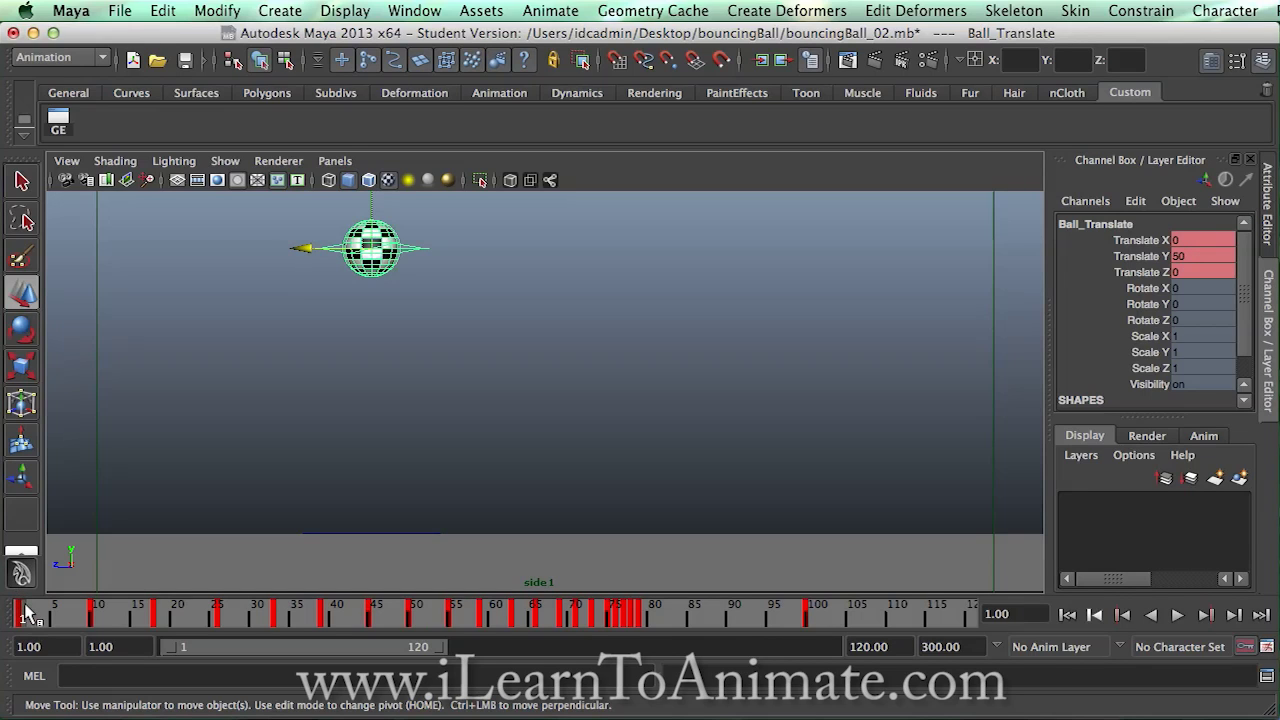
left_click_drag(26, 612, 812, 624)
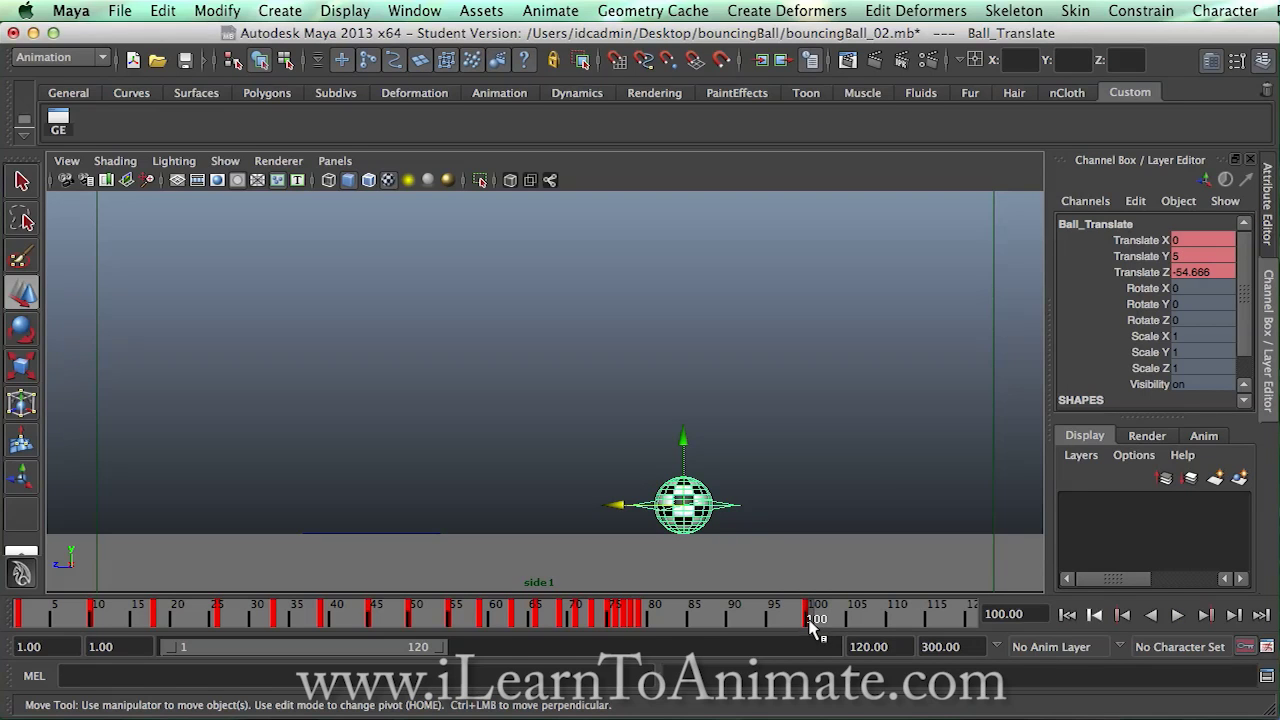
key("alt+v")
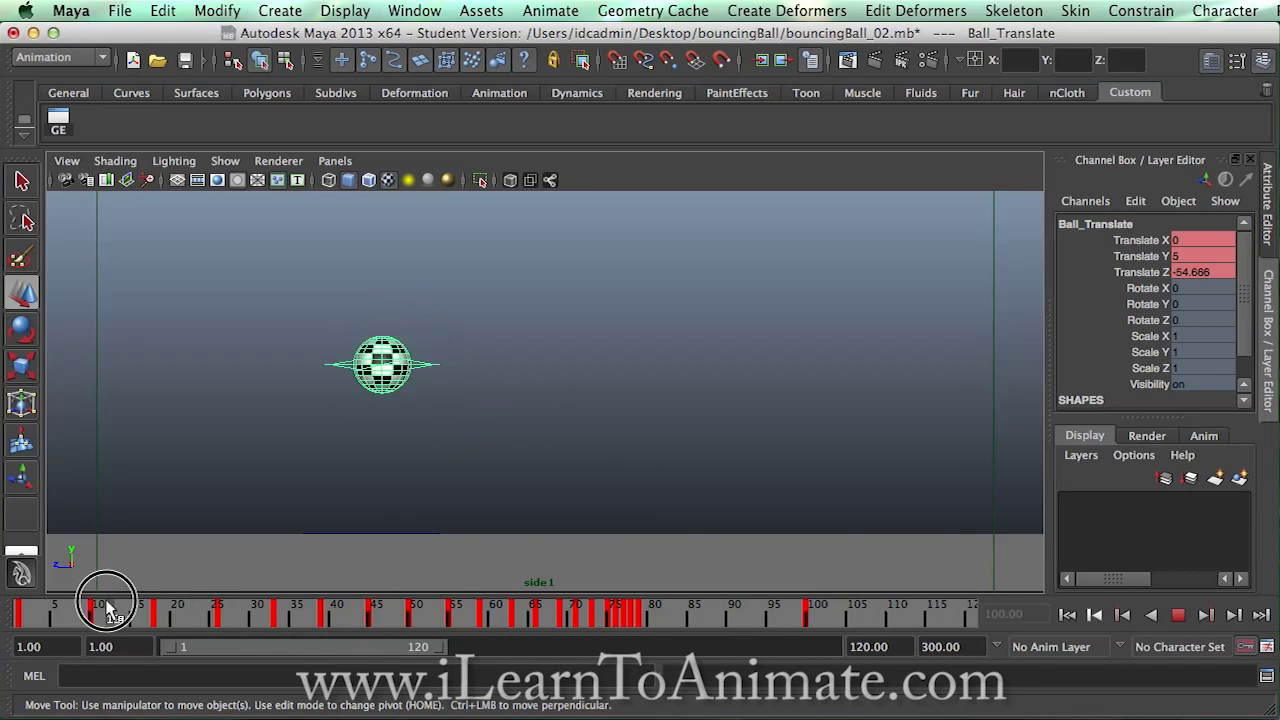
left_click_drag(15, 607, 815, 600)
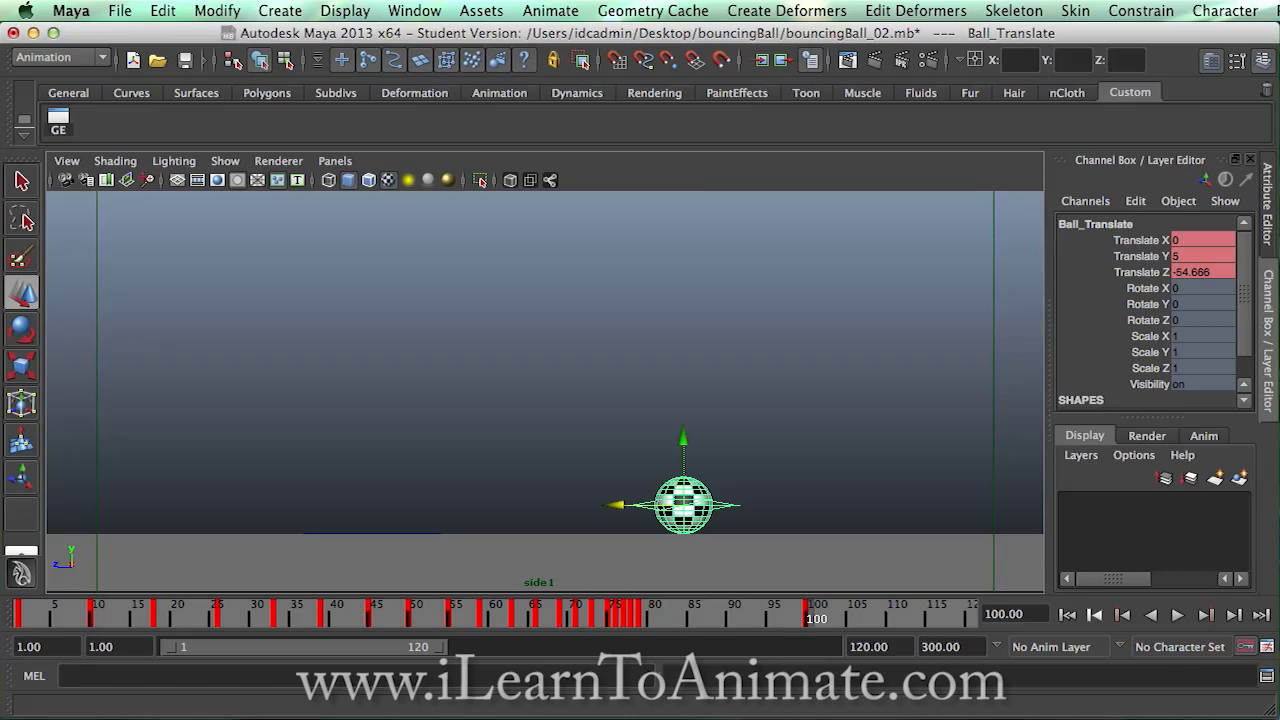
key("super+Tab")
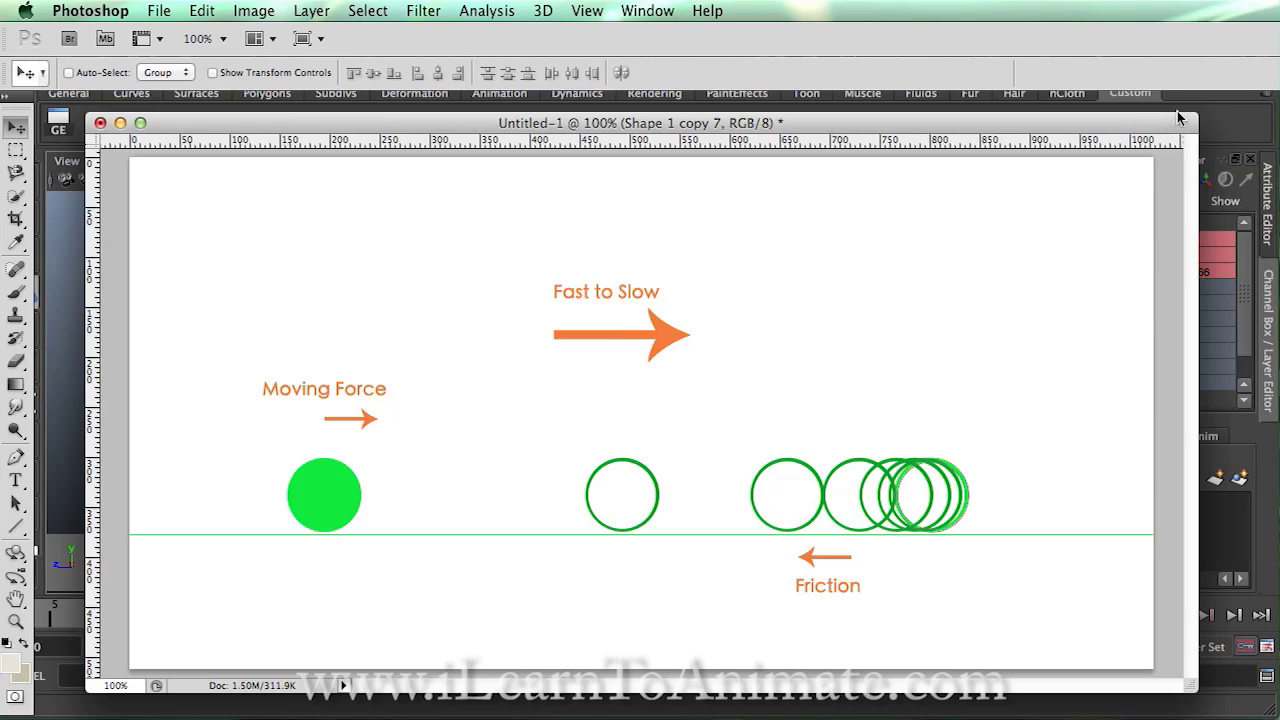
left_click(1202, 101)
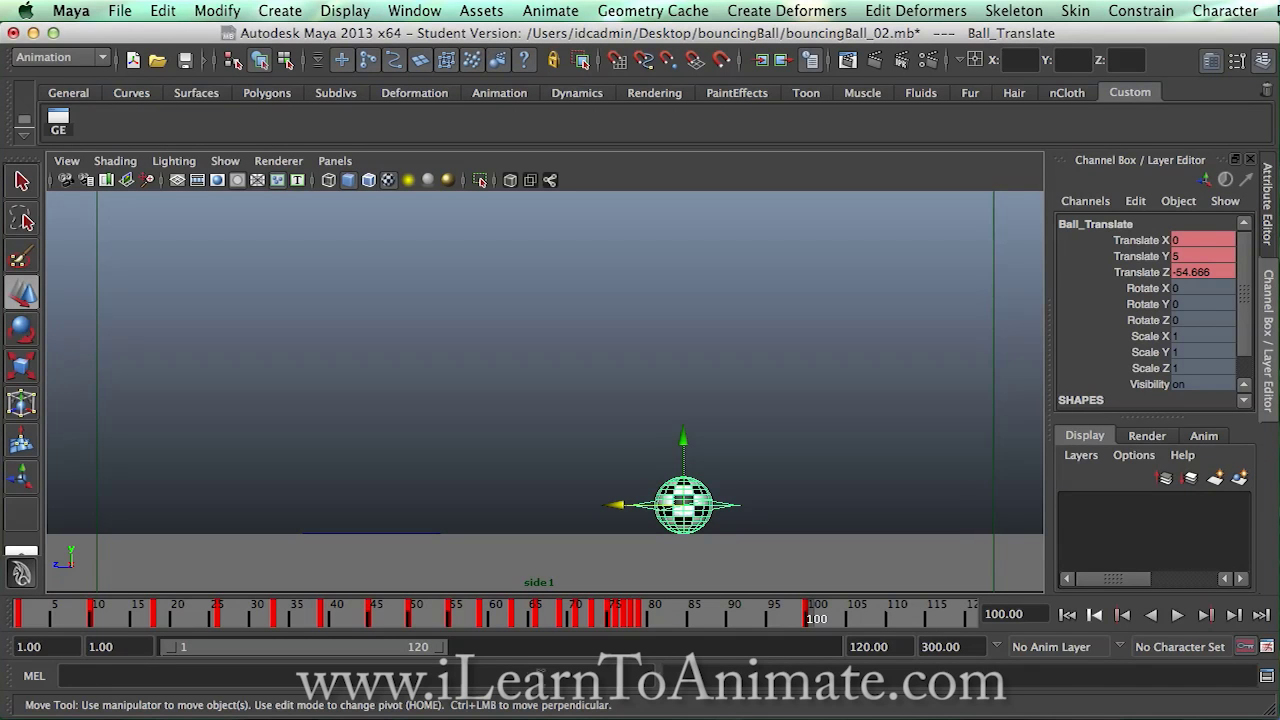
- Open the Graph Editor and frame all of the Ball_Translate animation curves
left_click_drag(814, 618, 38, 535)
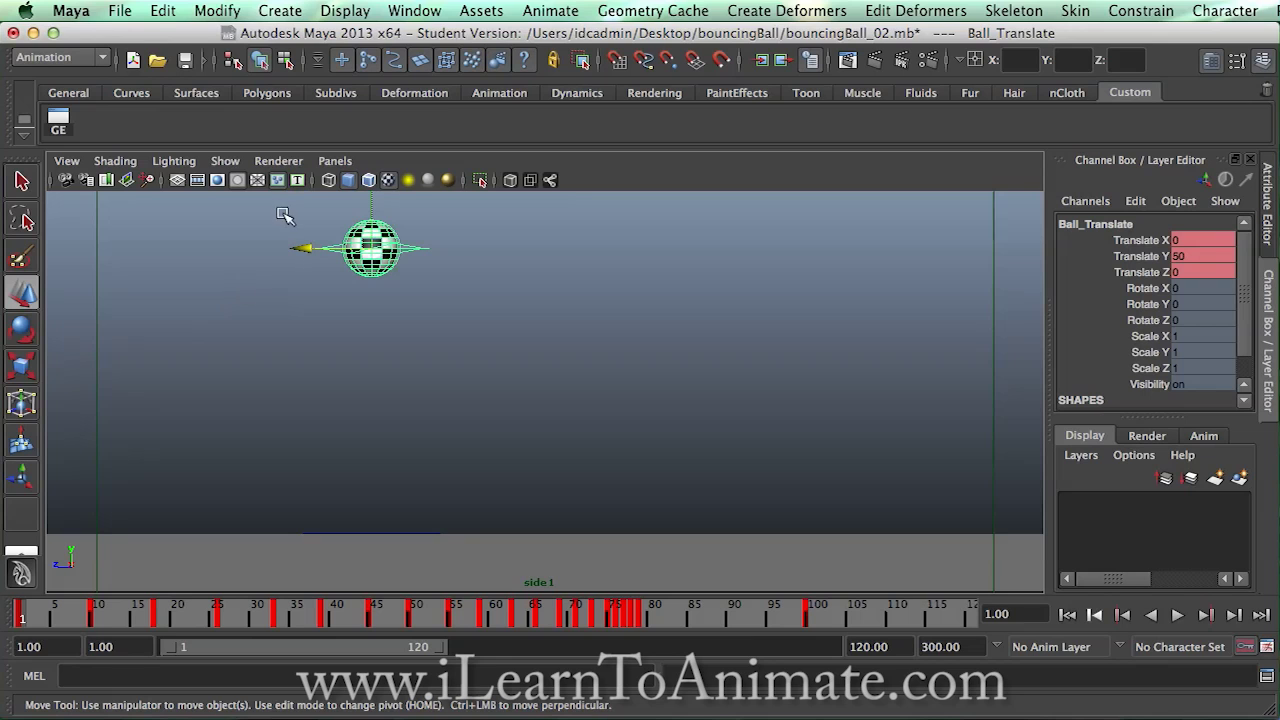
left_click(441, 18)
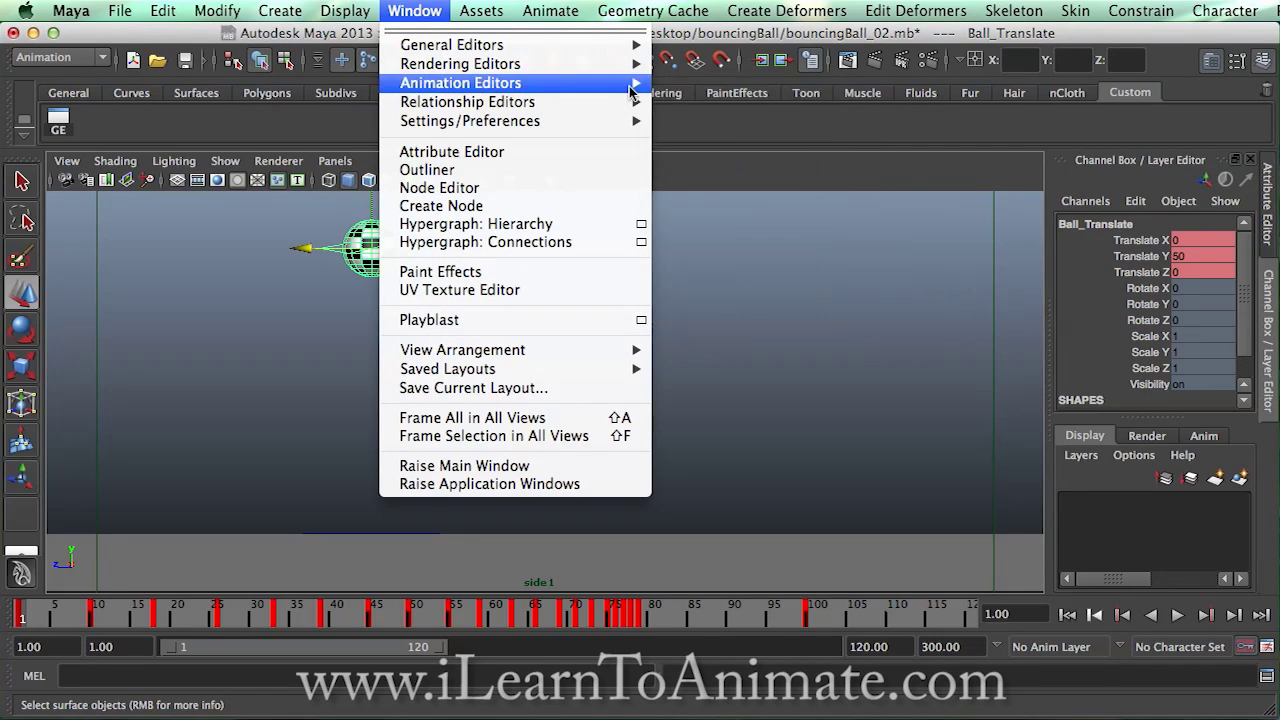
mouse_move(630, 83)
left_click(676, 97)
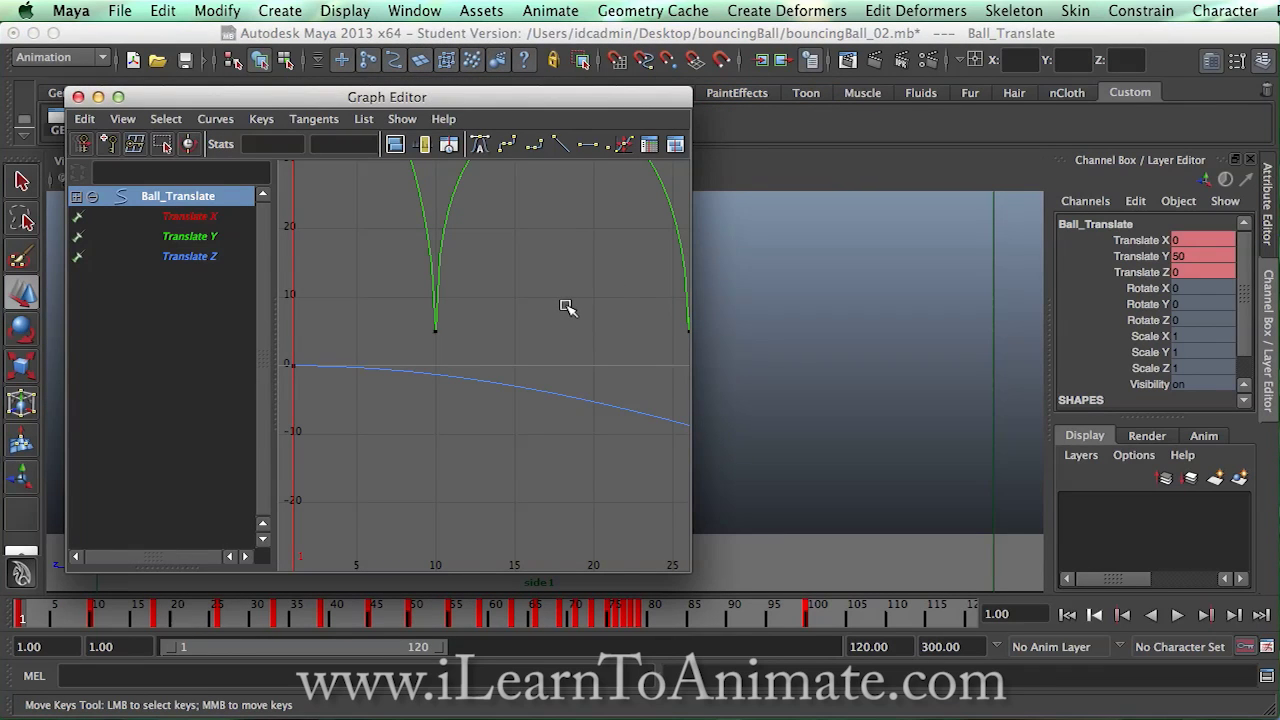
key("f")
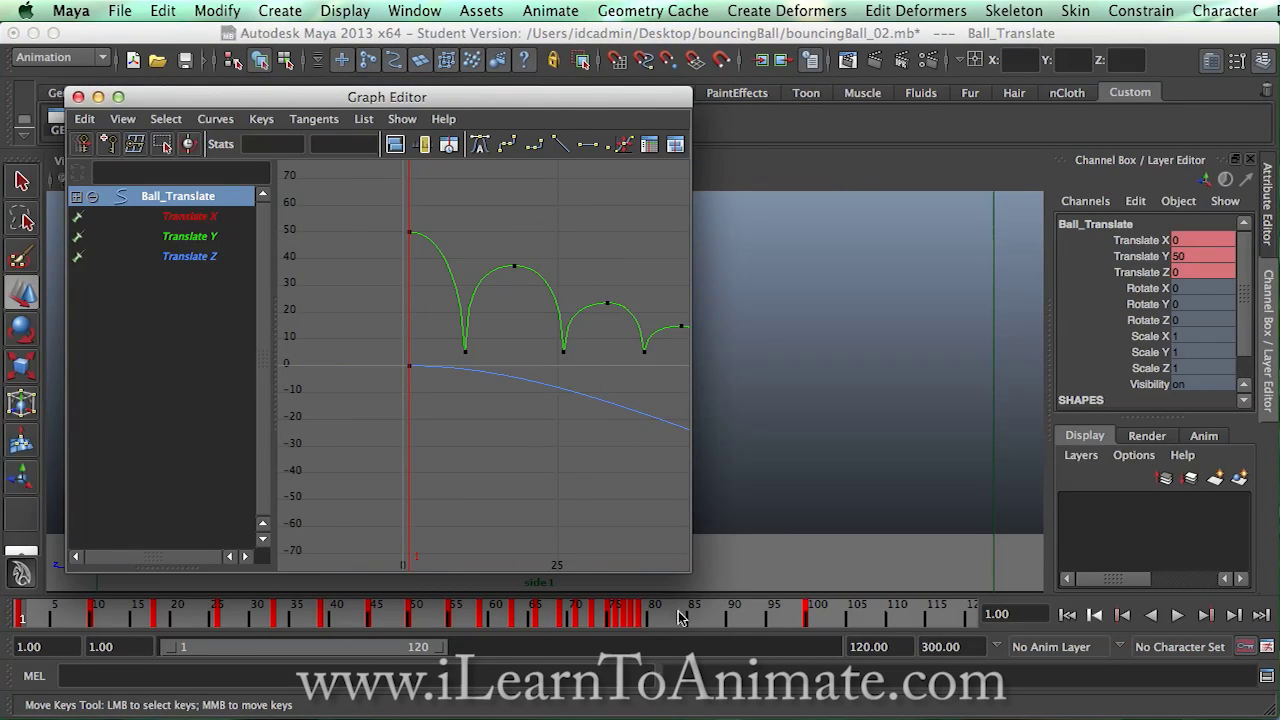
- Widen the Graph Editor, zoom and pan to frames 5–105, and set the time to frame 26
left_click_drag(692, 573, 1007, 416)
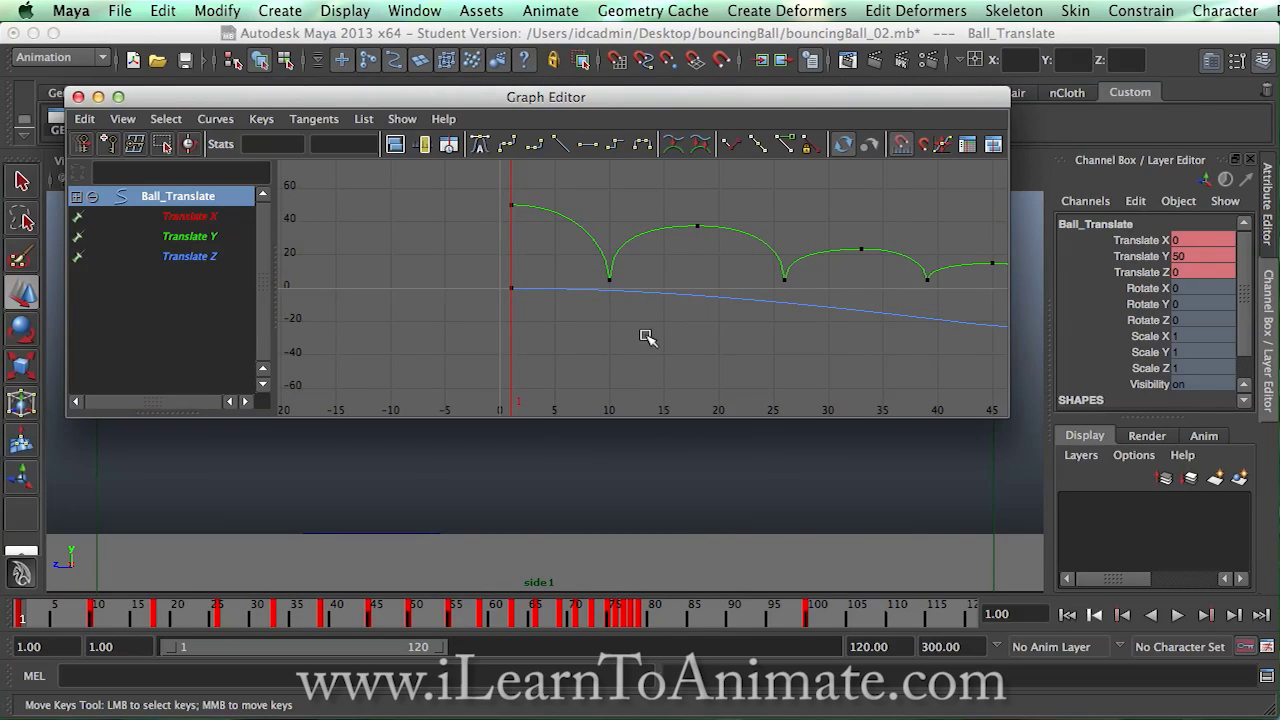
right_click_drag(697, 316, 523, 317, "alt")
middle_click_drag(717, 283, 660, 237, "alt")
middle_click_drag(795, 220, 737, 257, "alt")
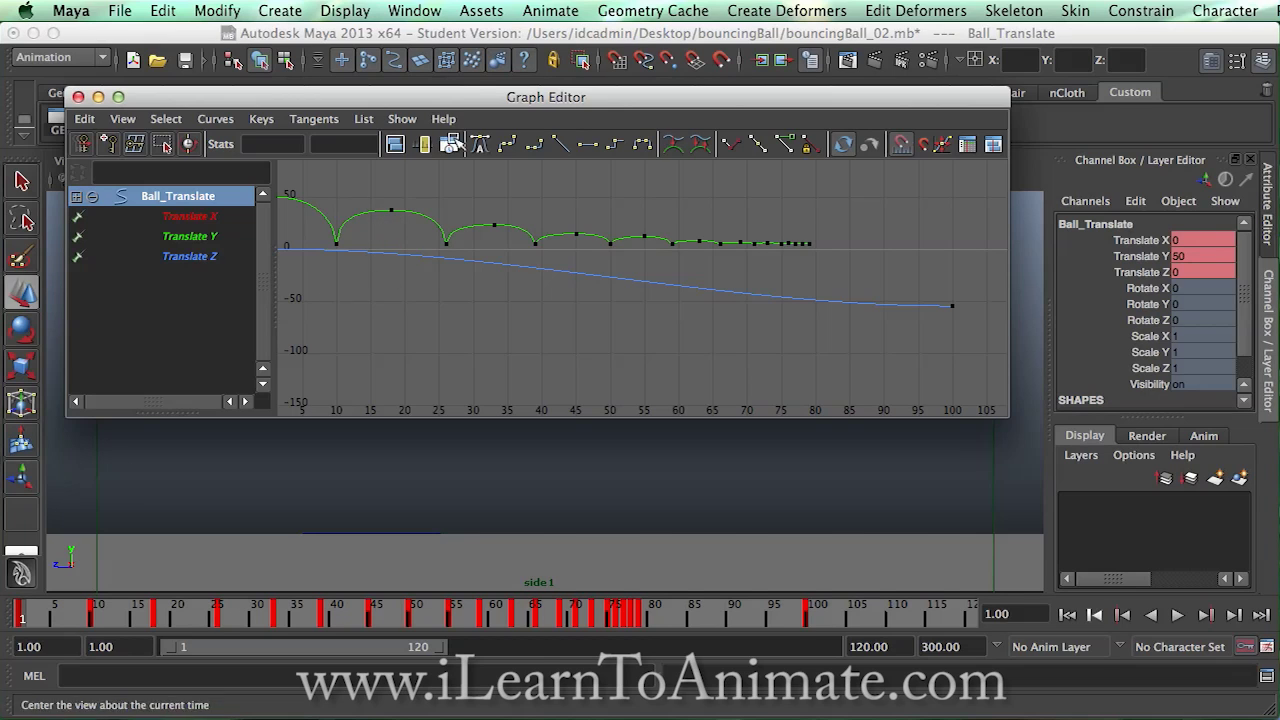
mouse_move(101, 614)
left_mouse_down()
mouse_move(23, 608)
mouse_move(221, 626)
left_mouse_up()
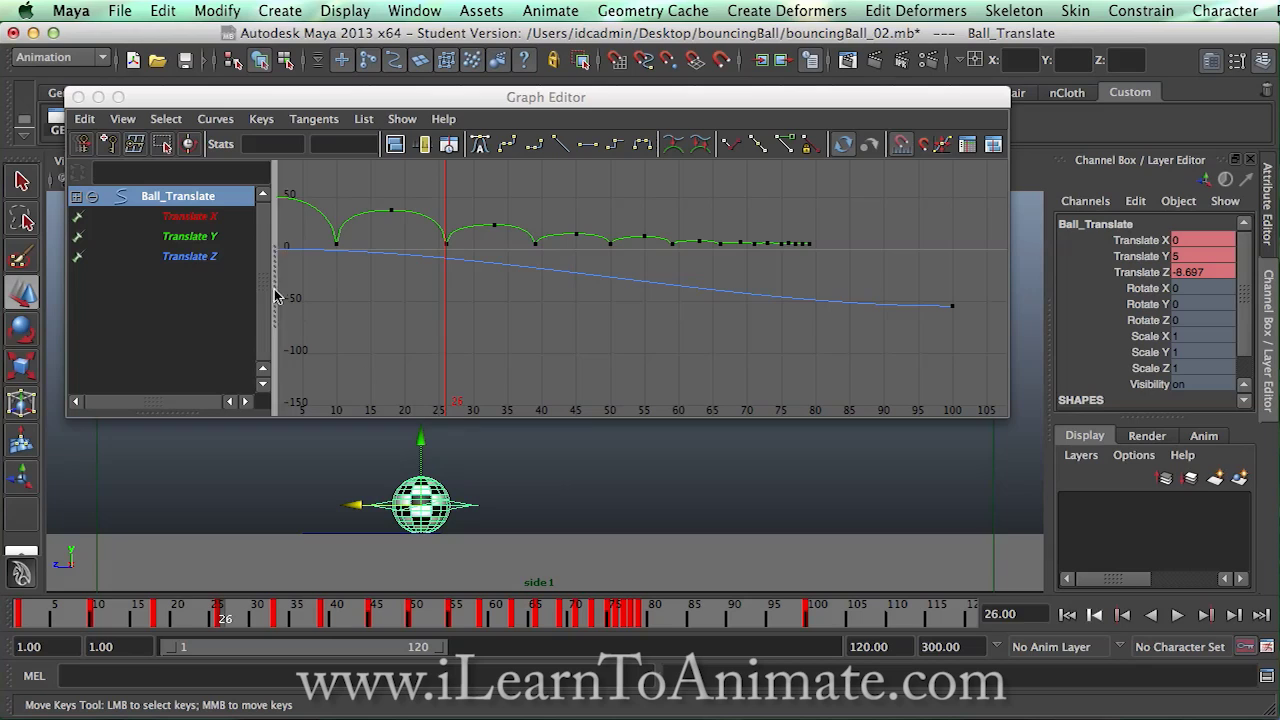
- Isolate the Translate Z curve, fit it to the view, and select its frame-1 key
left_click(205, 259)
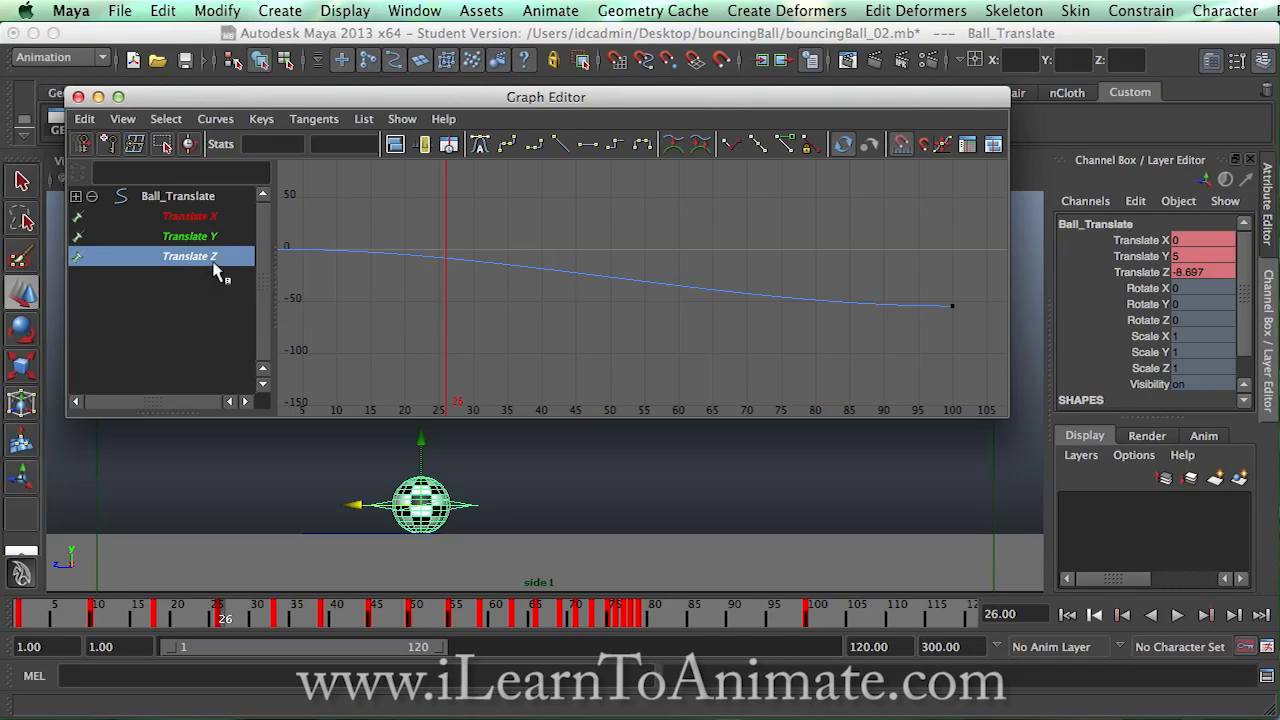
middle_click_drag(462, 243, 500, 243, "alt")
left_click_drag(304, 221, 1002, 341)
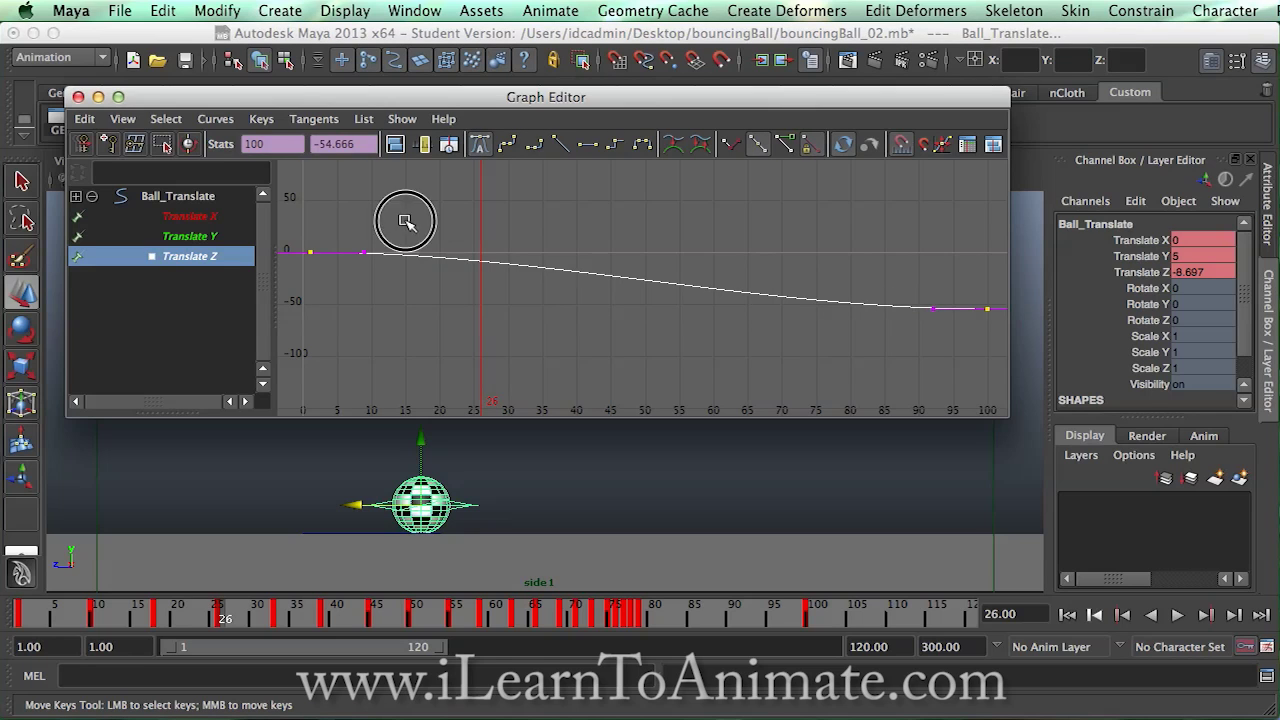
left_click_drag(299, 215, 996, 356)
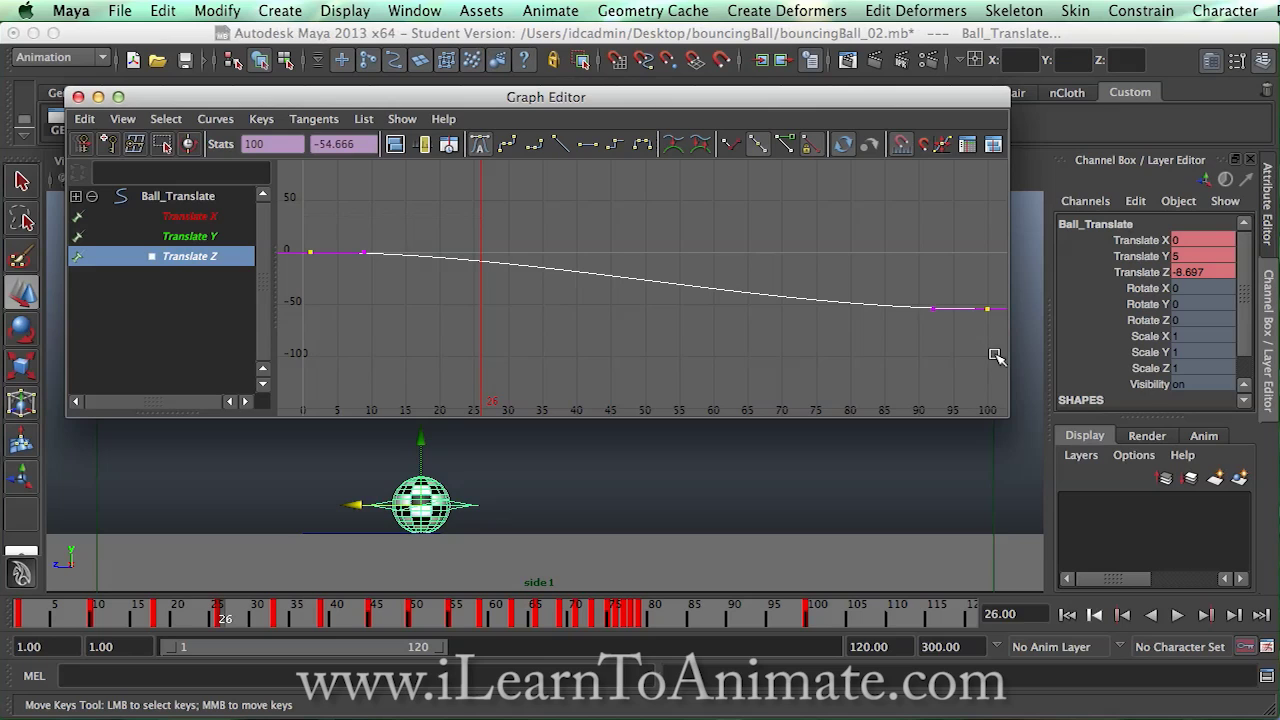
key("f")
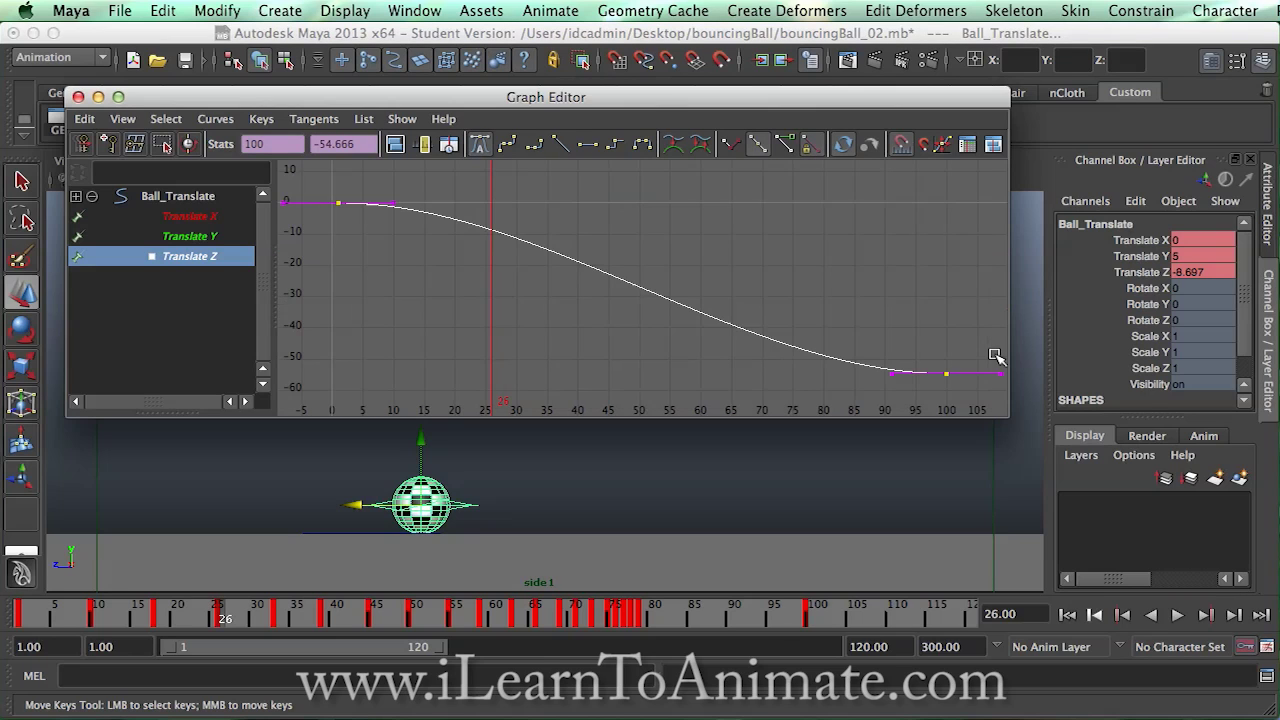
left_click_drag(732, 97, 731, 85)
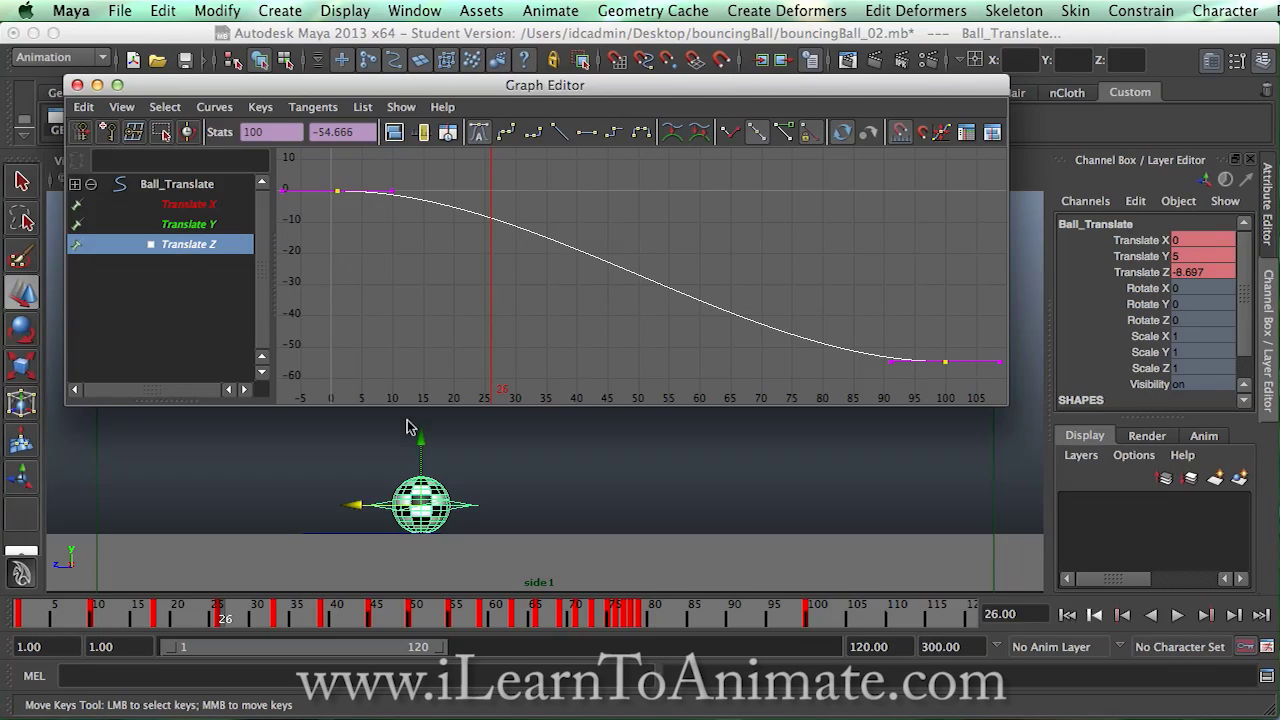
left_click(337, 190)
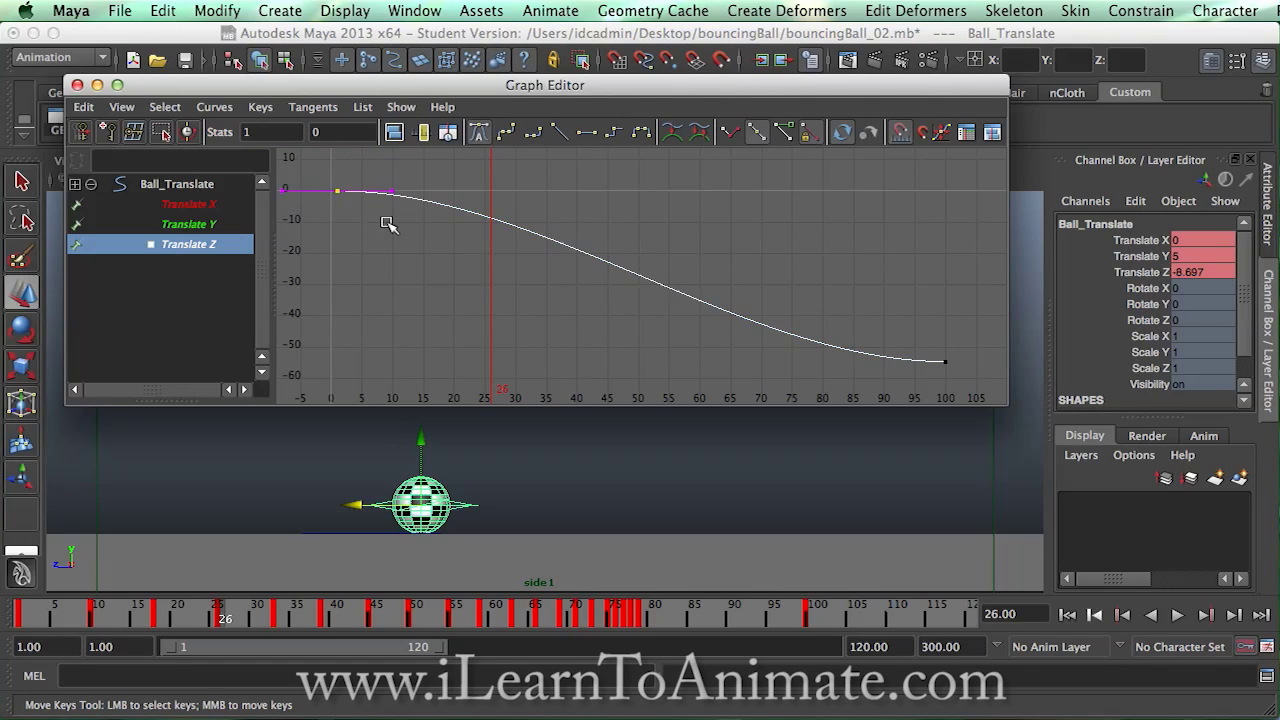
- Convert the Translate Z keys to weighted tangents and free their tangent weights
left_click(786, 133)
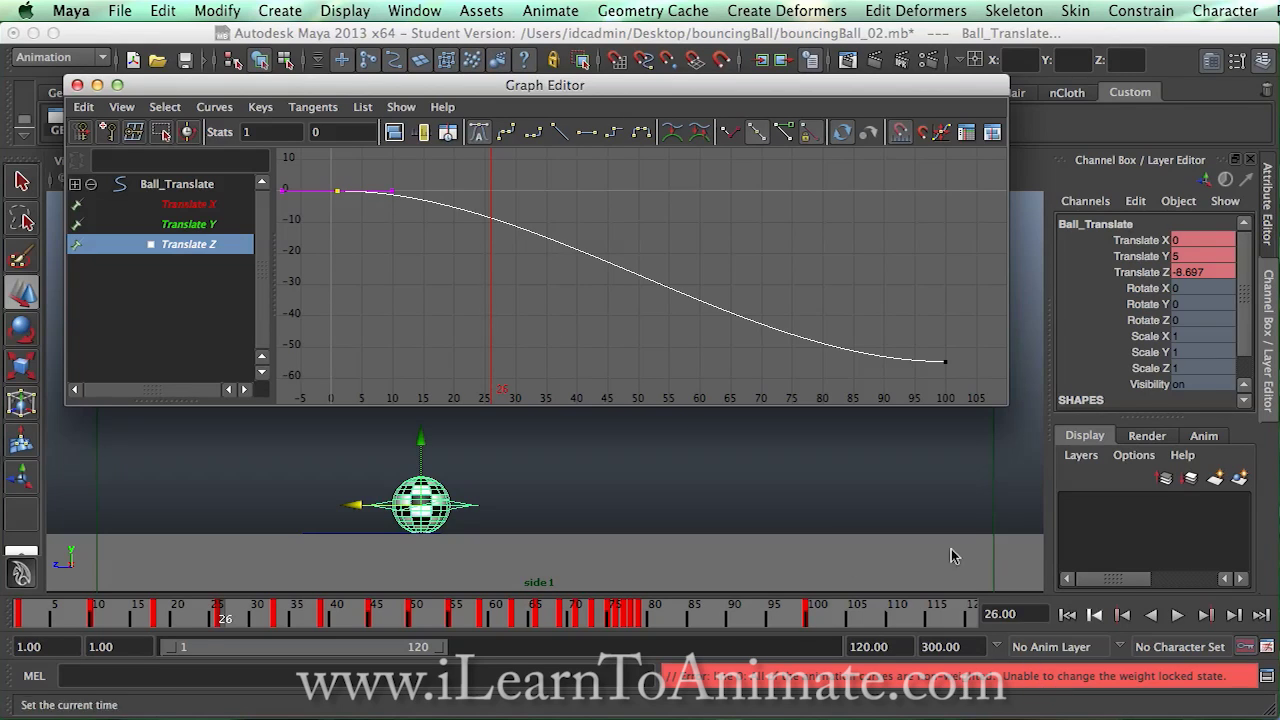
left_click(899, 295)
left_click_drag(331, 172, 965, 390)
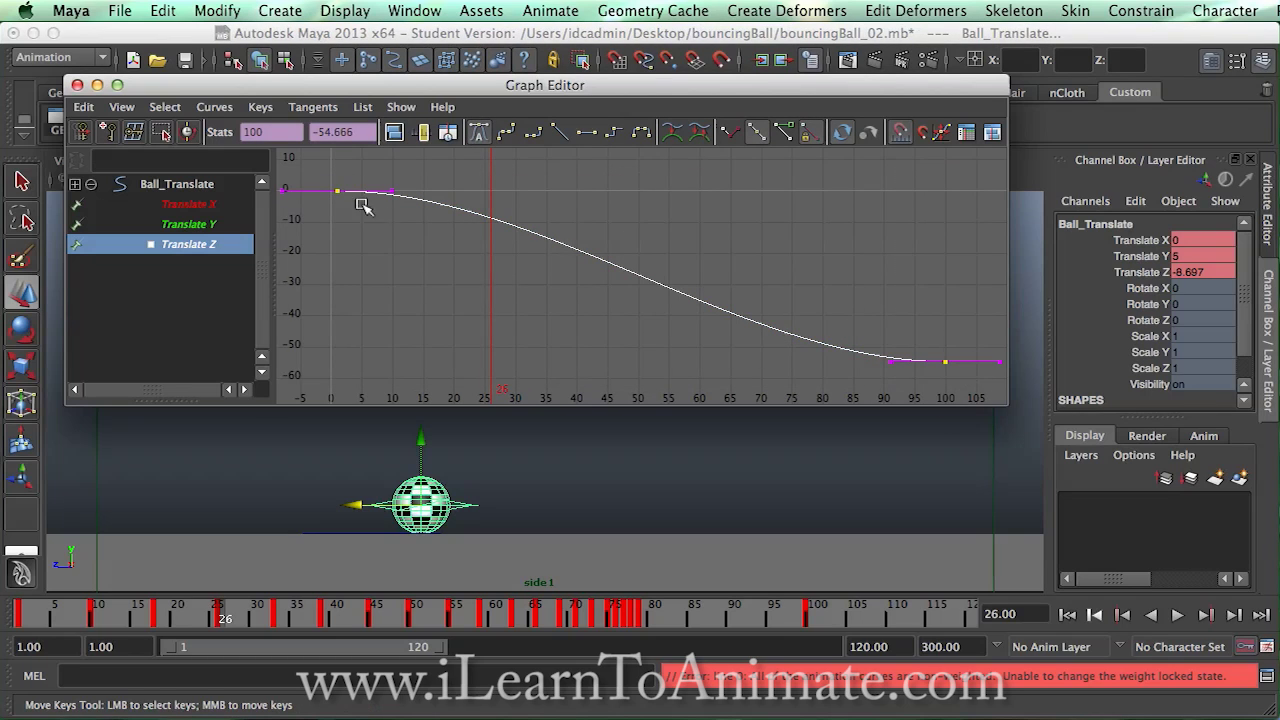
left_click(228, 107)
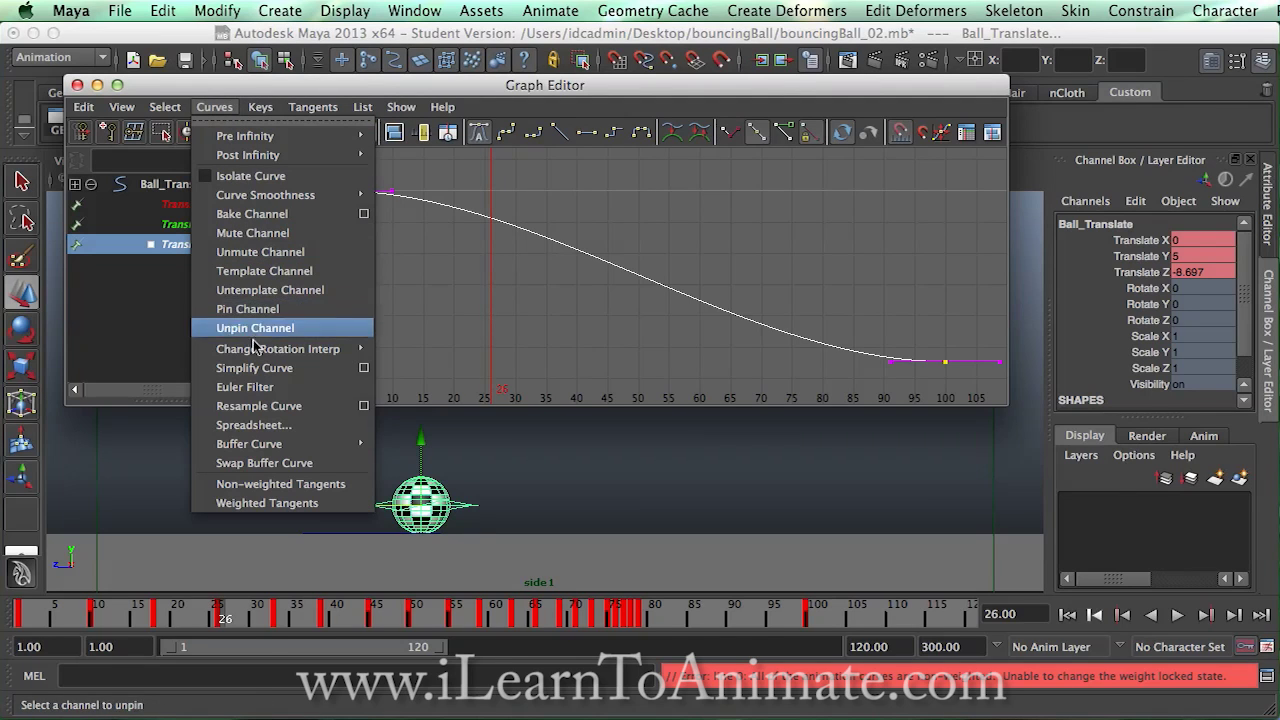
mouse_move(257, 447)
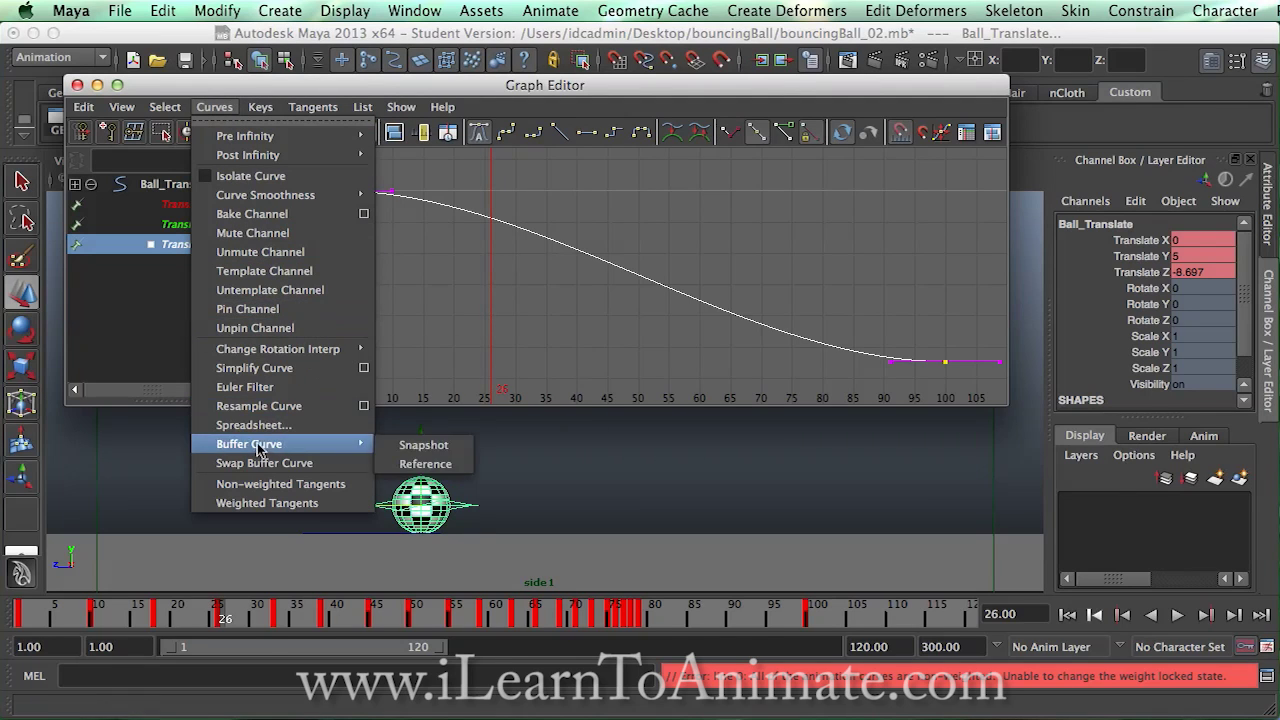
left_click(269, 505)
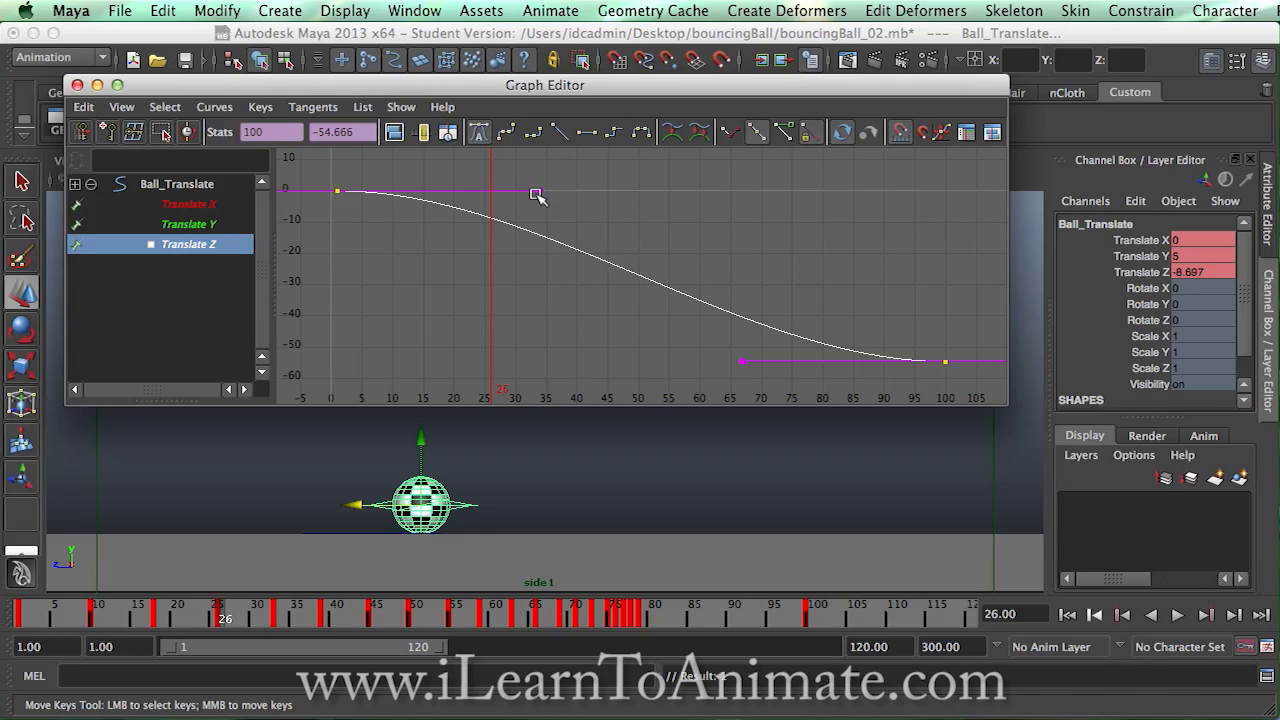
left_click(789, 134)
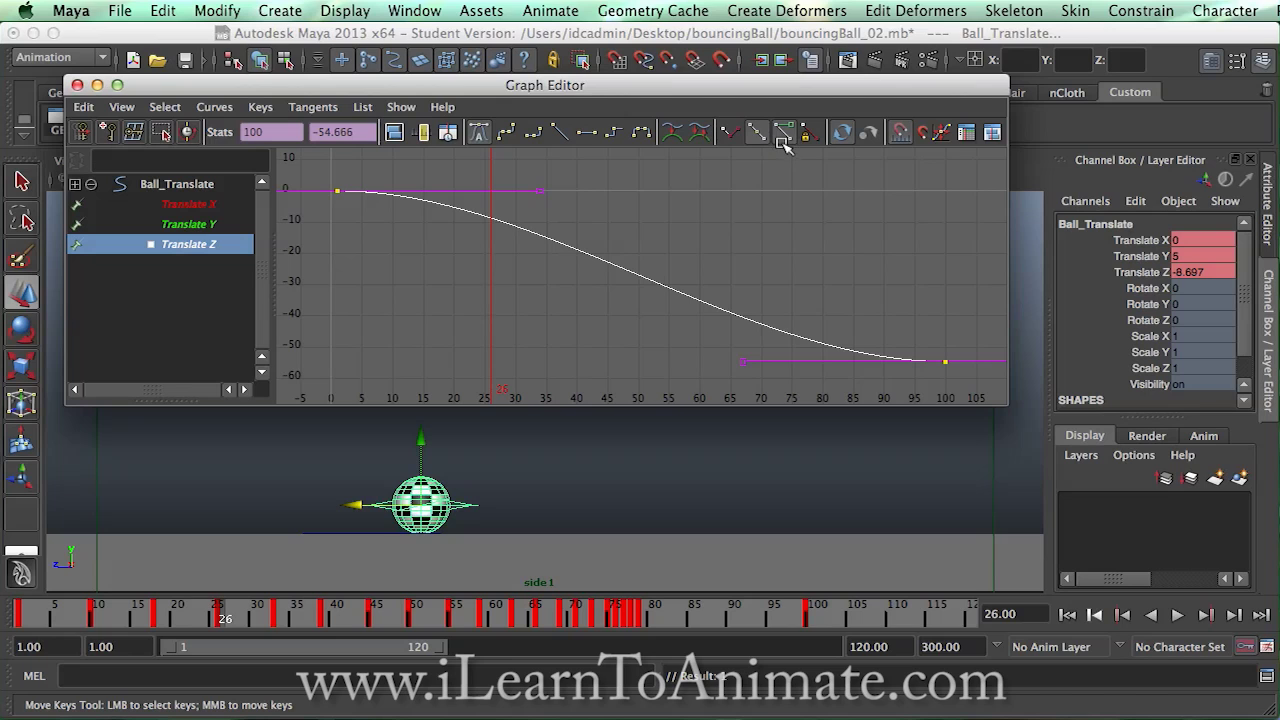
left_click(712, 232)
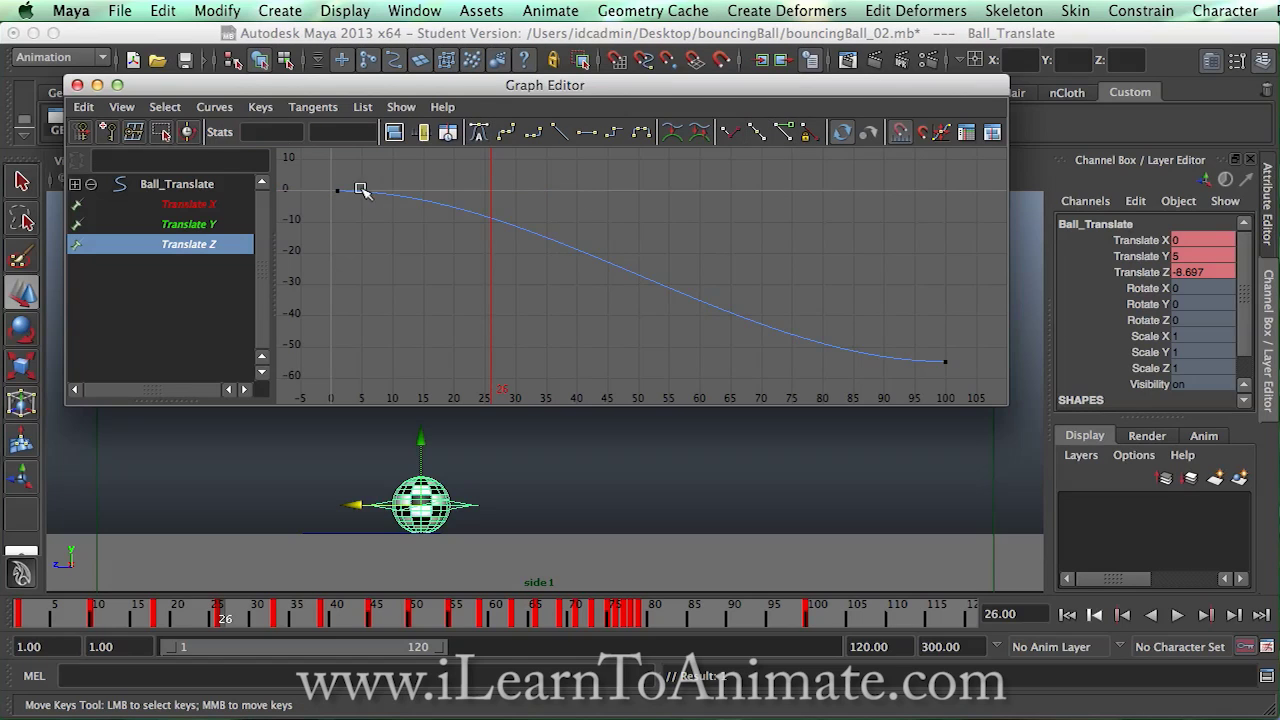
left_click_drag(319, 180, 402, 221)
- Angle the frame-1 key's outgoing tangent down so the slide starts steeper
middle_click_drag(546, 200, 540, 196)
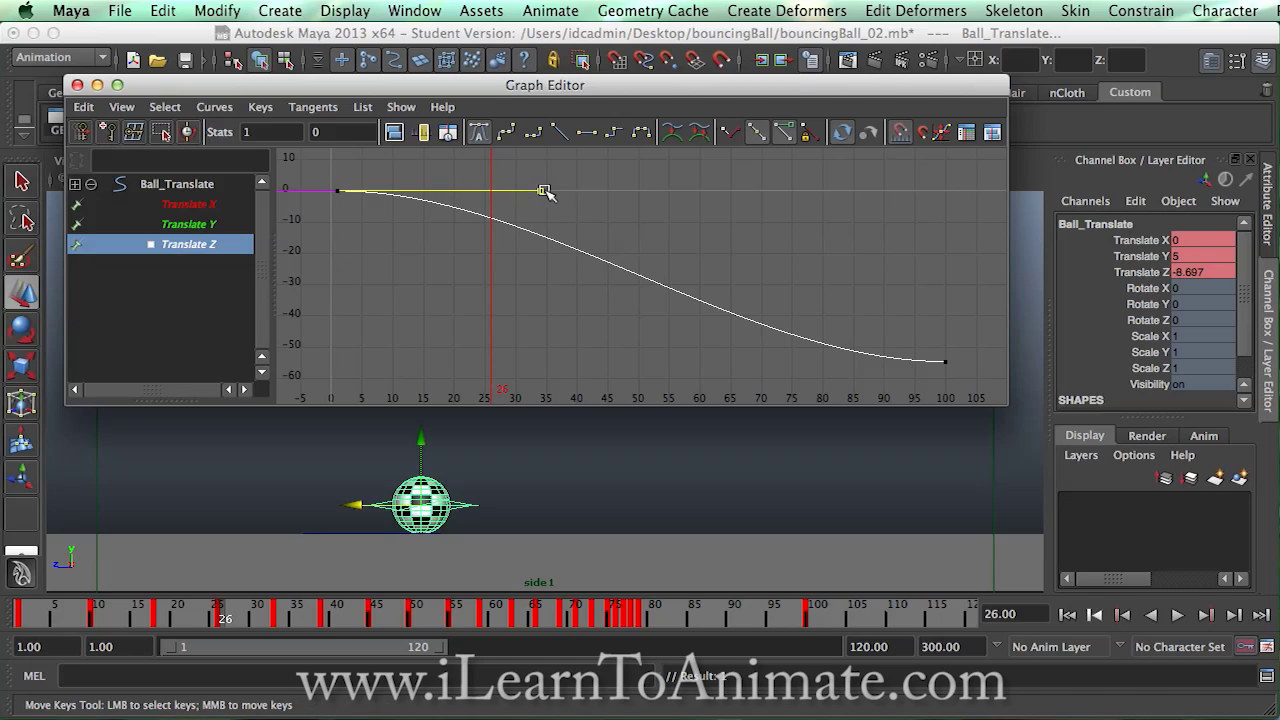
left_click(401, 182)
left_click_drag(330, 173, 360, 204)
left_click_drag(524, 175, 557, 207)
middle_click_drag(540, 190, 536, 226)
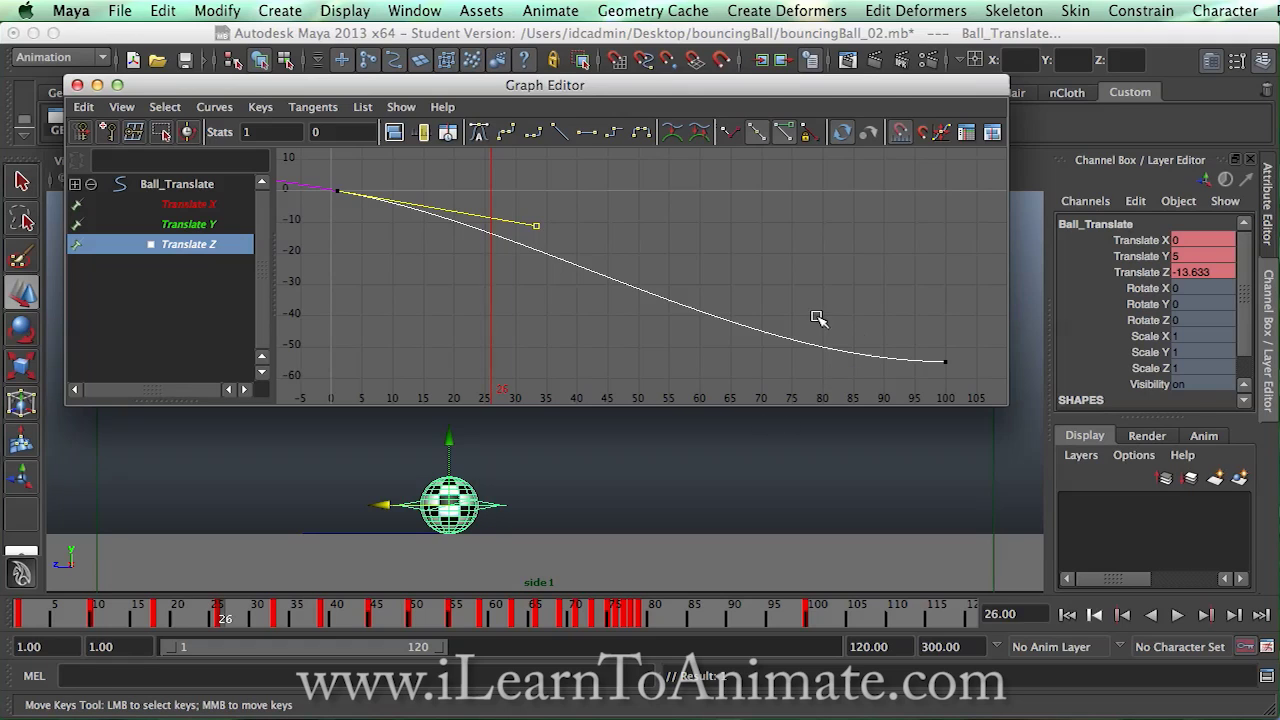
- Lengthen the frame-100 key's incoming tangent leftward for a longer ease into the stop
left_click_drag(888, 330, 963, 381)
left_click(732, 364)
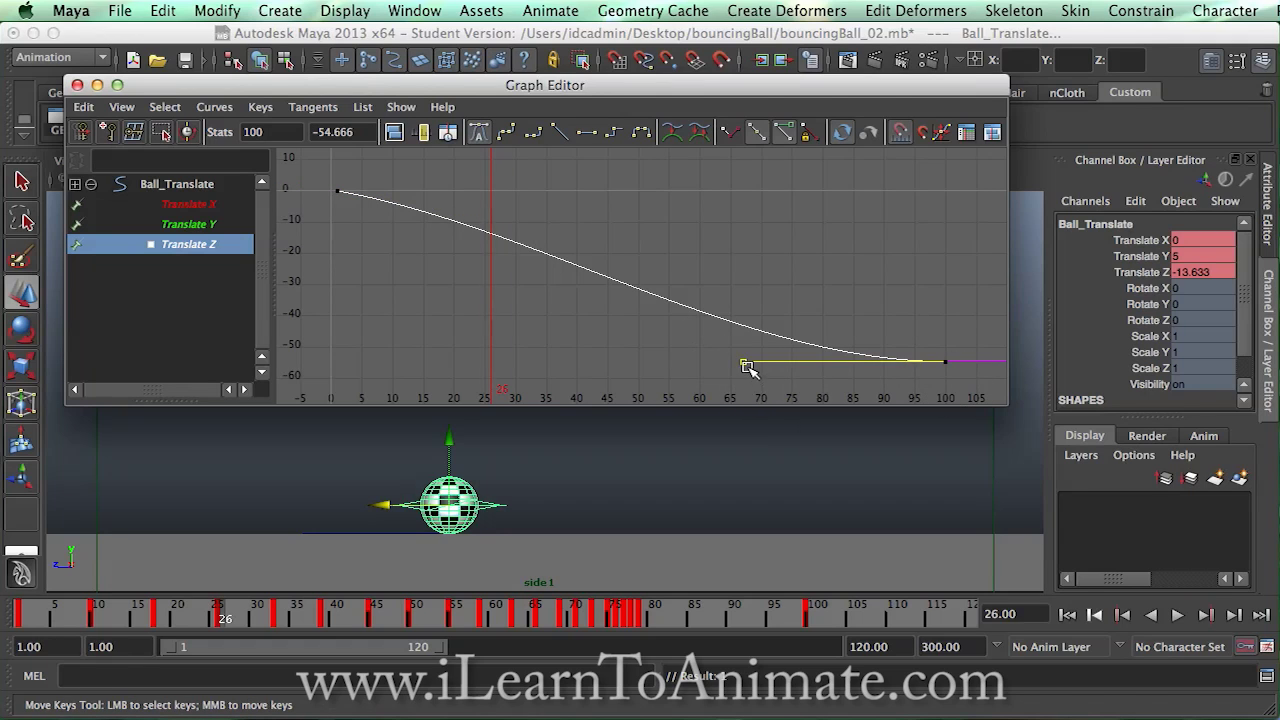
middle_click_drag(745, 364, 486, 361)
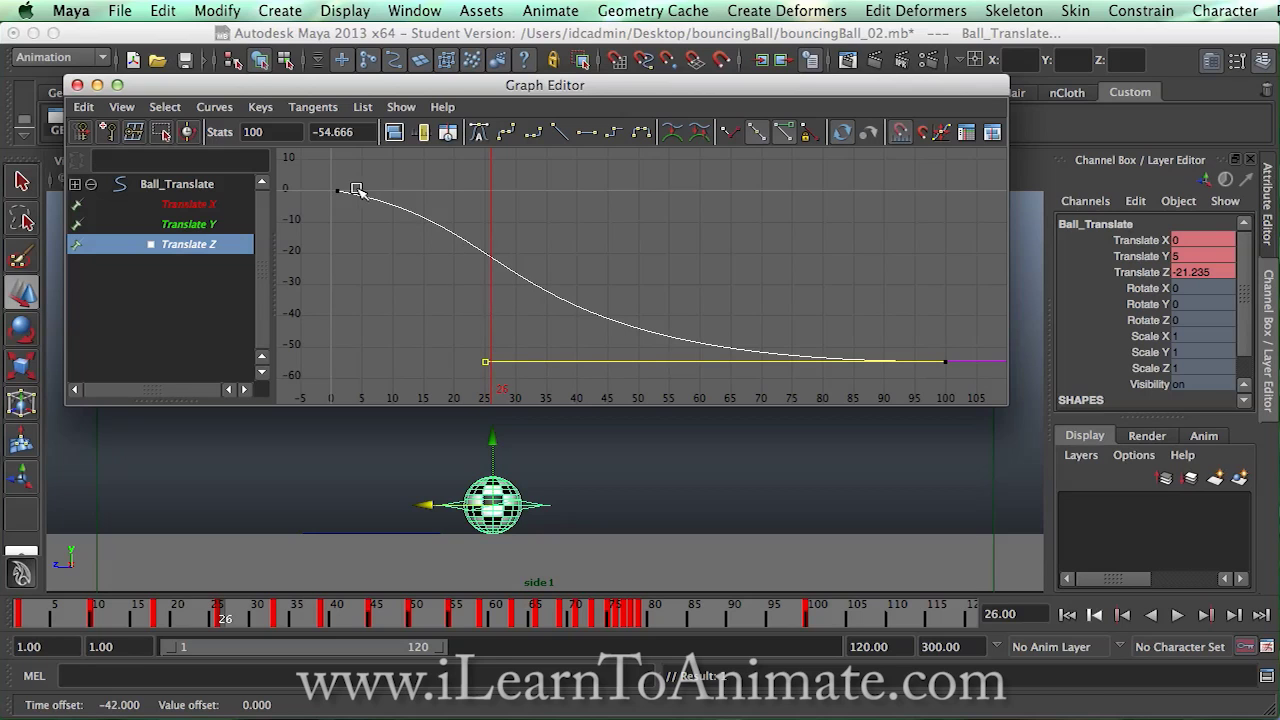
- Pull the start tangent further down, giving -34.553 at frame 26, and close the Graph Editor
left_click_drag(351, 187, 326, 206)
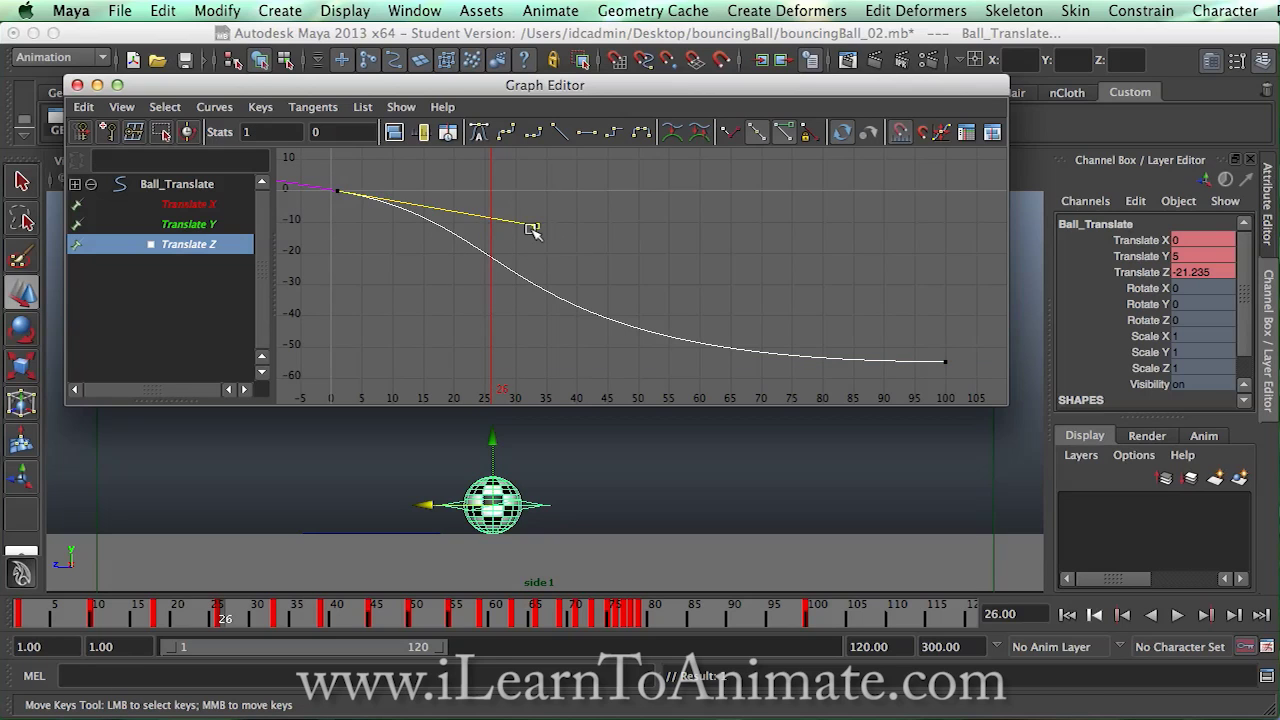
middle_click_drag(535, 229, 418, 260)
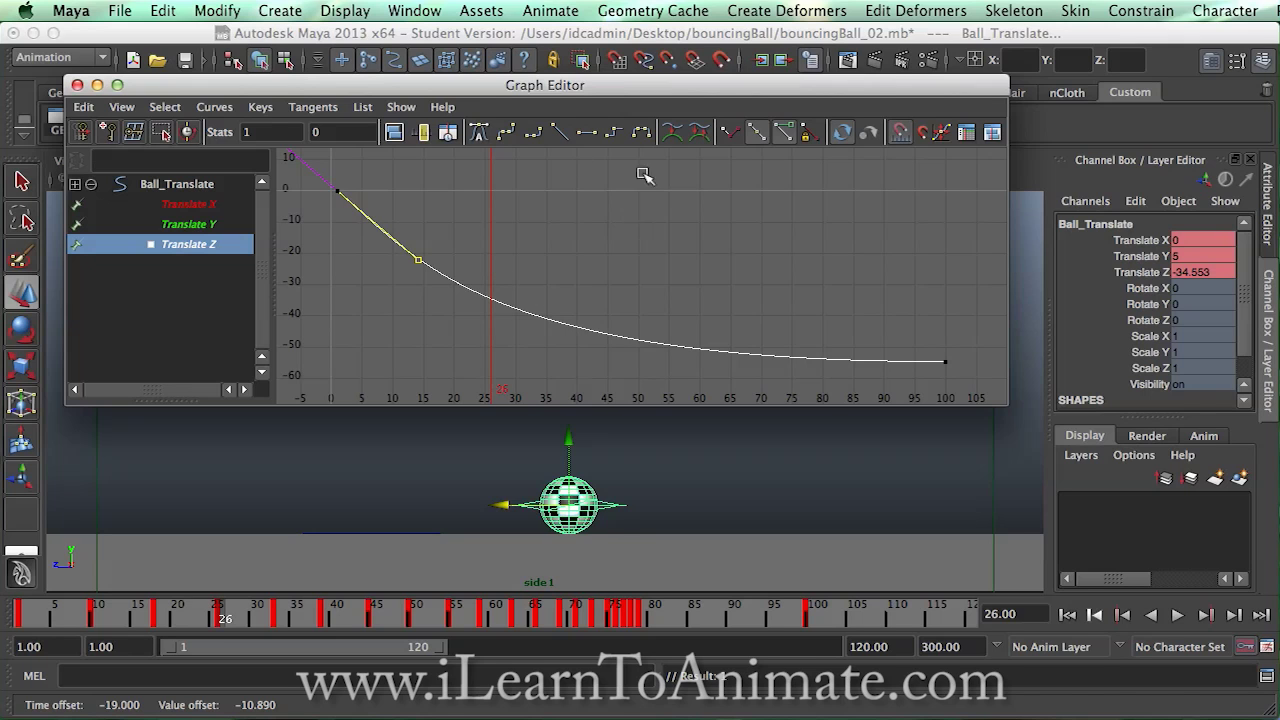
left_click(78, 84)
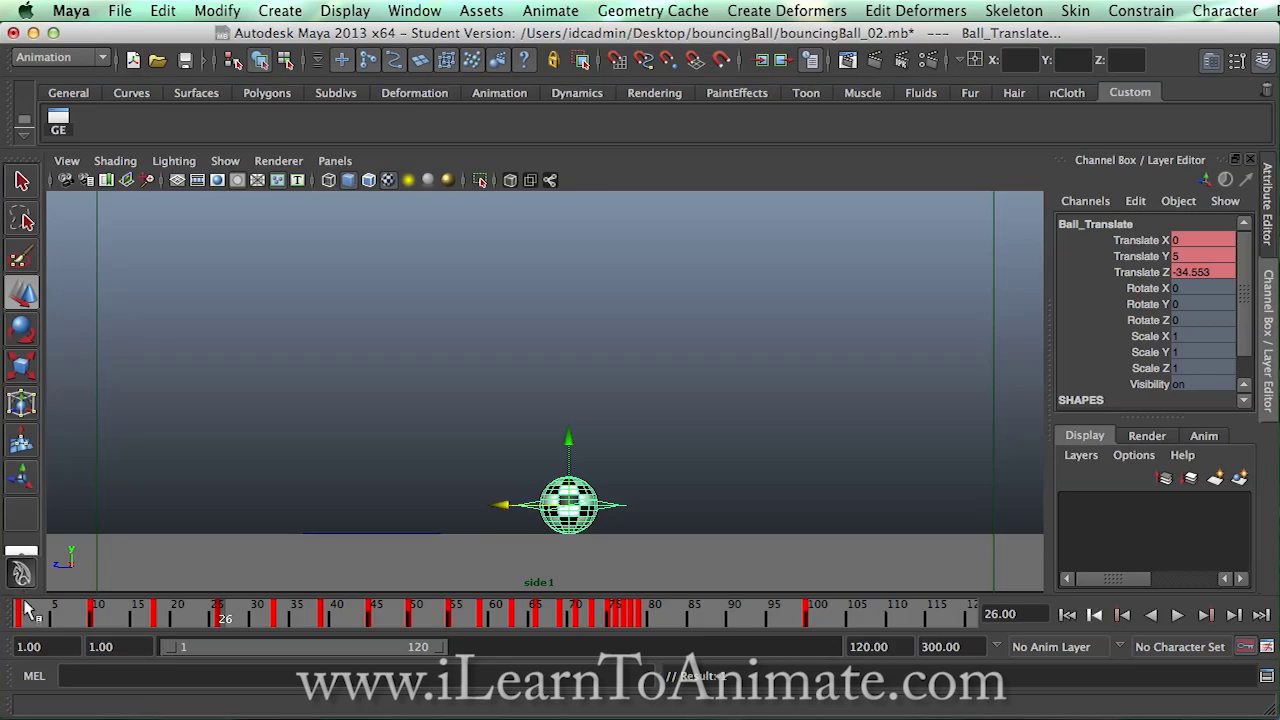
- Play from frame 1, stop at frame 37, and reopen the Graph Editor on Translate Z
left_click(17, 612)
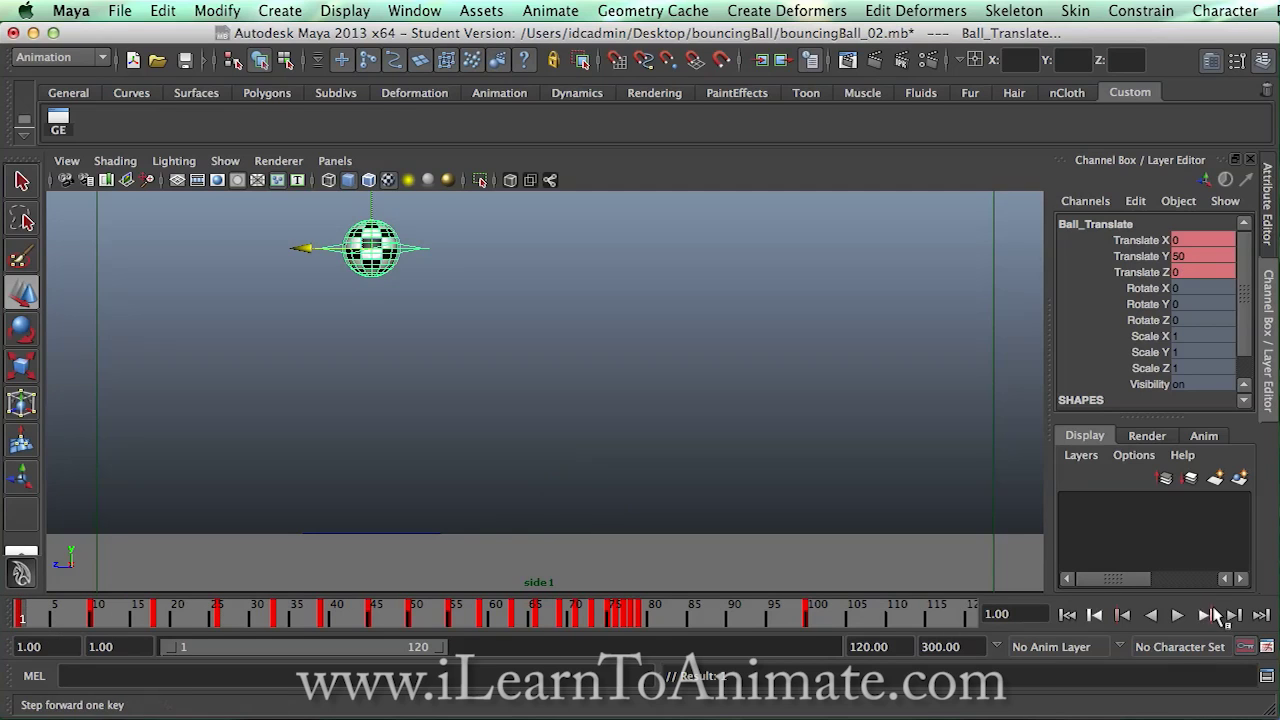
left_click(1177, 615)
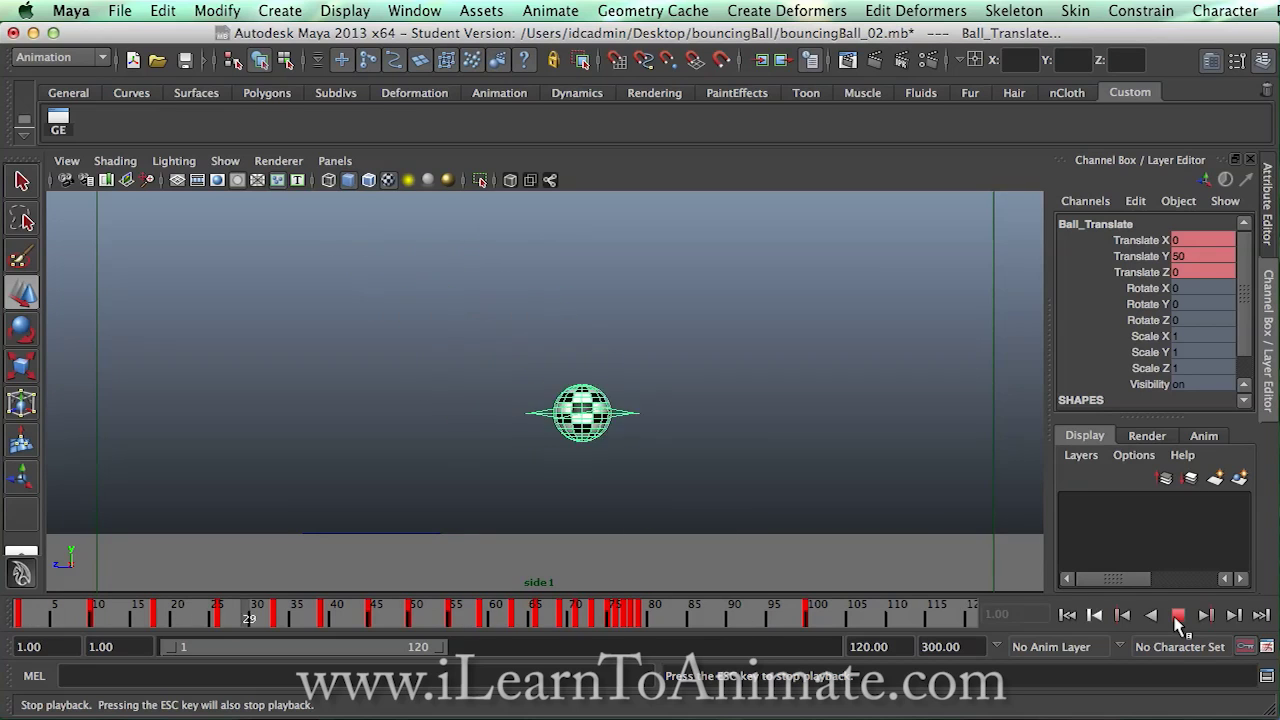
left_click(1177, 616)
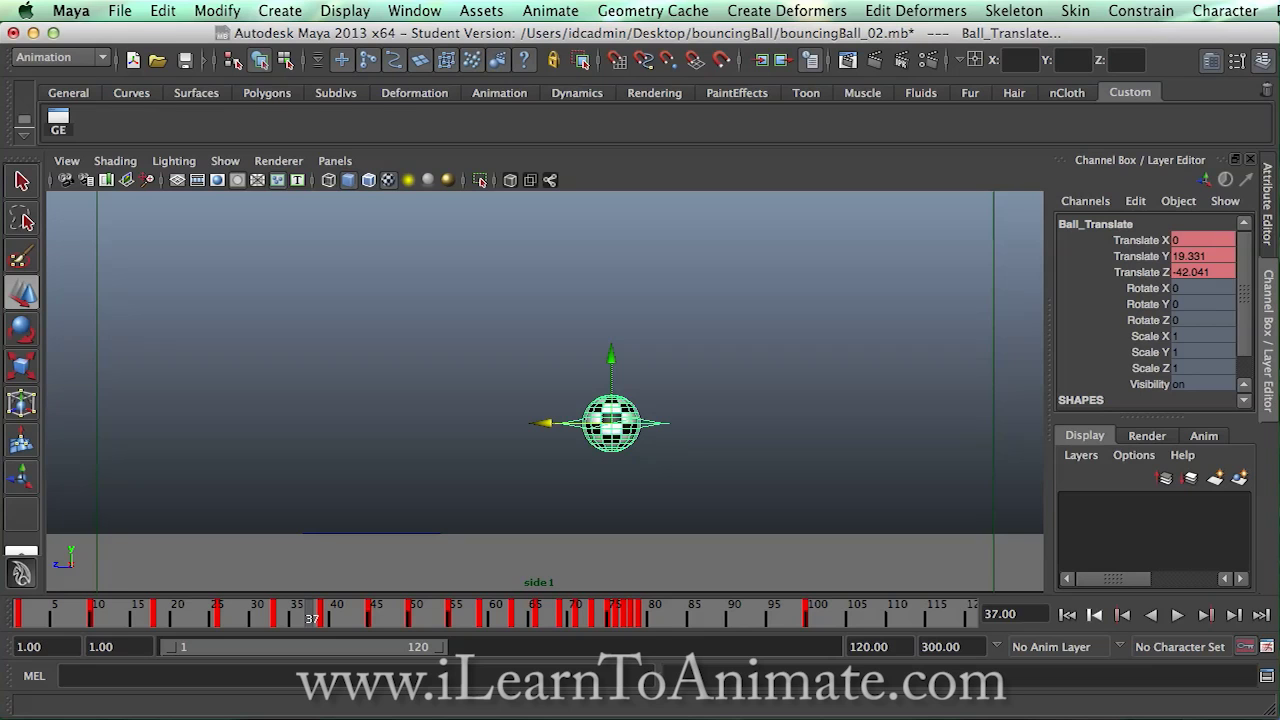
left_click(58, 122)
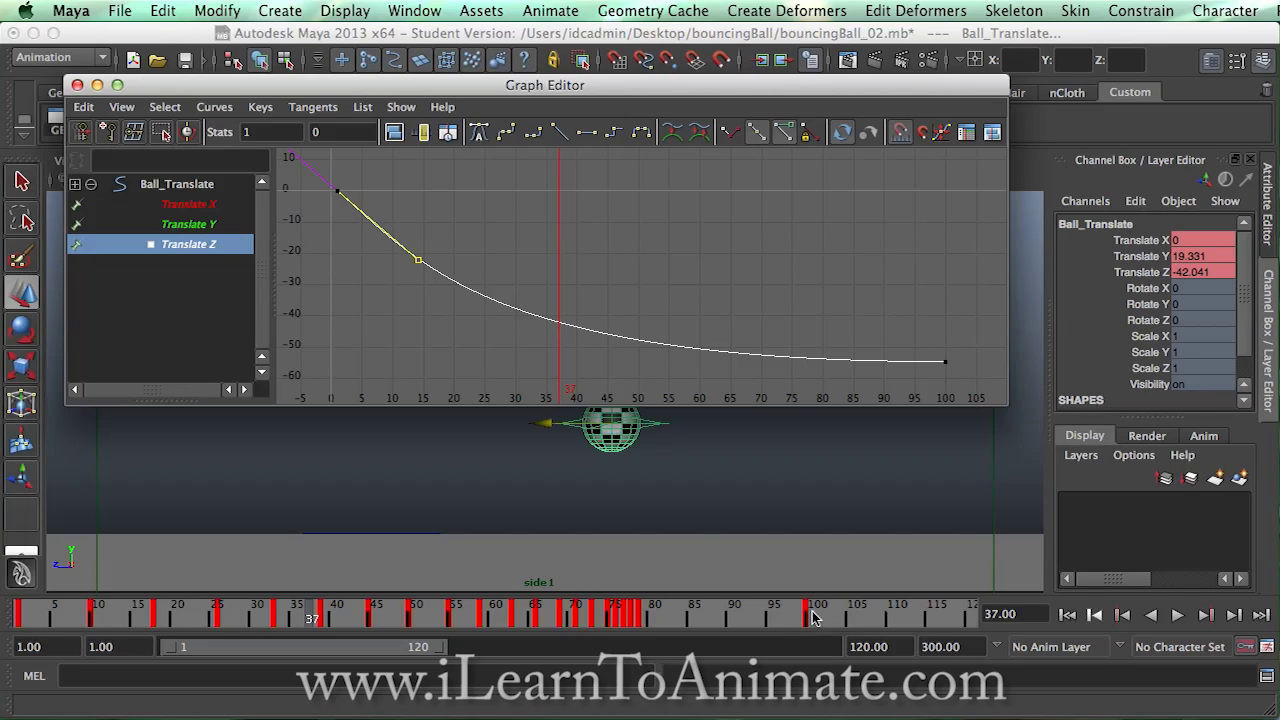
- Raise the frame-1 tangent, drag the frame-100 tangent right, then move the Graph Editor off-screen
left_click_drag(398, 234, 441, 297)
middle_click_drag(420, 262, 520, 268)
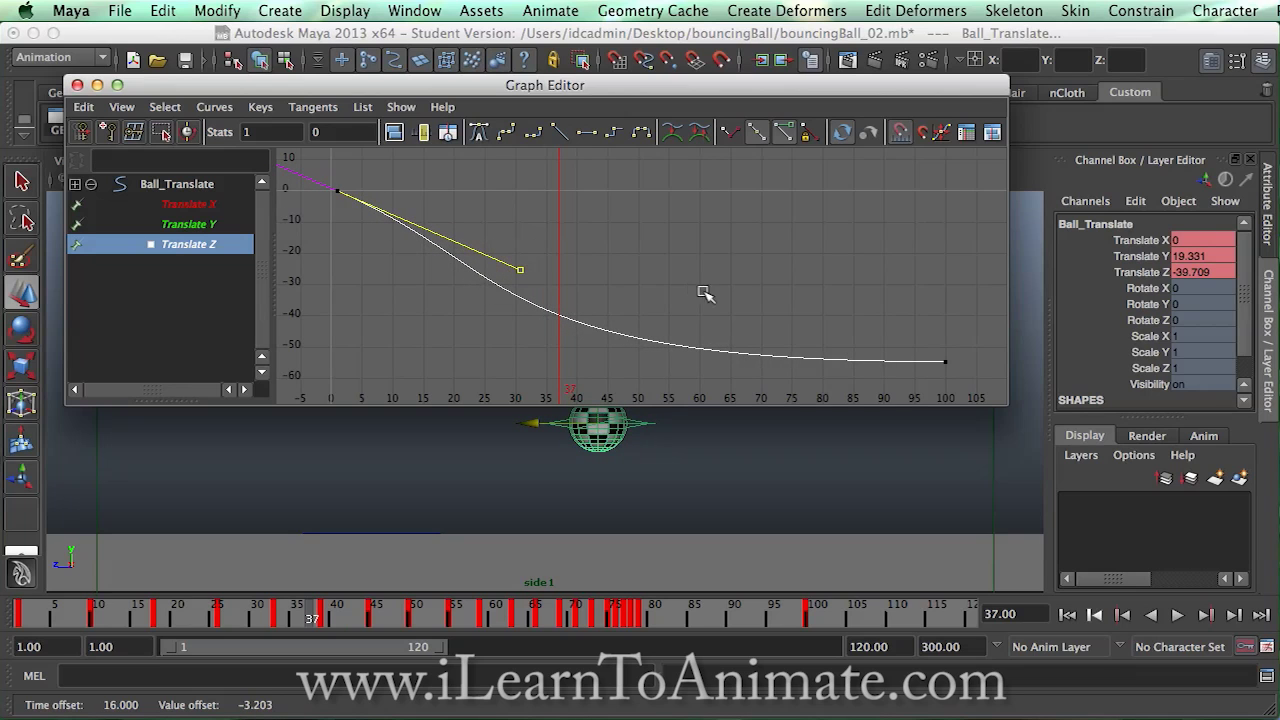
left_click_drag(867, 345, 970, 378)
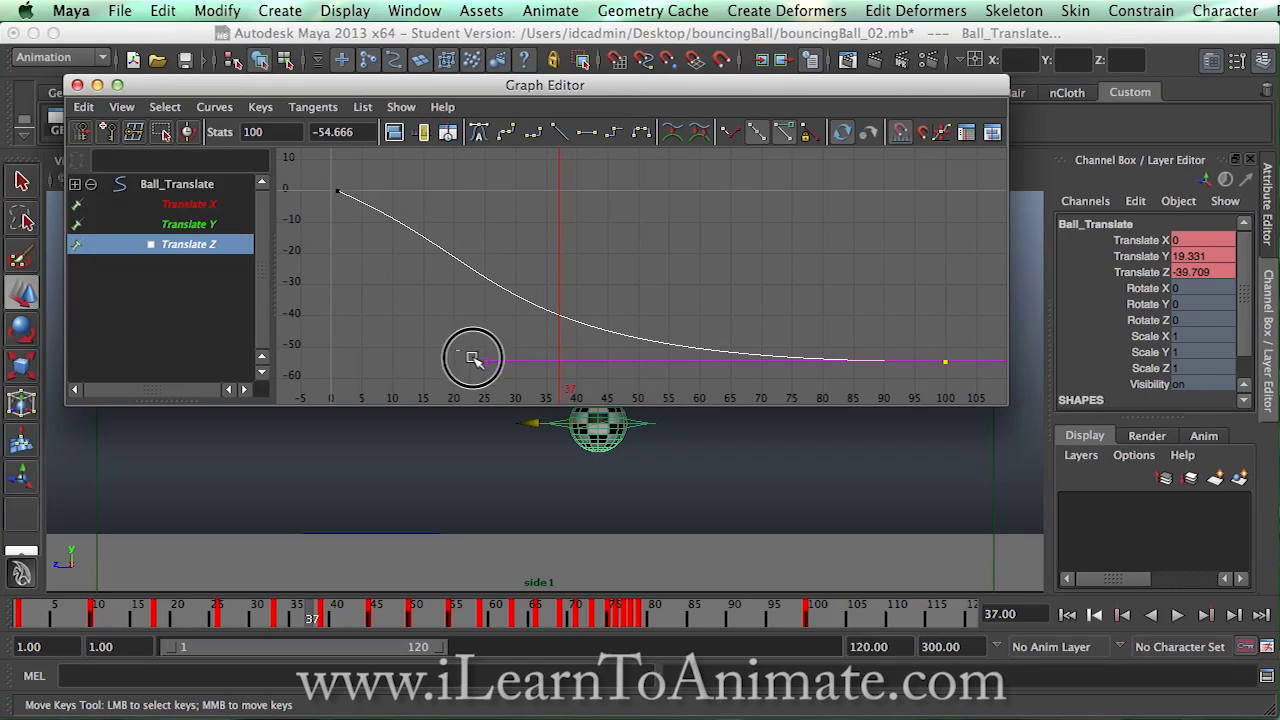
left_click_drag(492, 365, 507, 368)
middle_click_drag(489, 365, 757, 365)
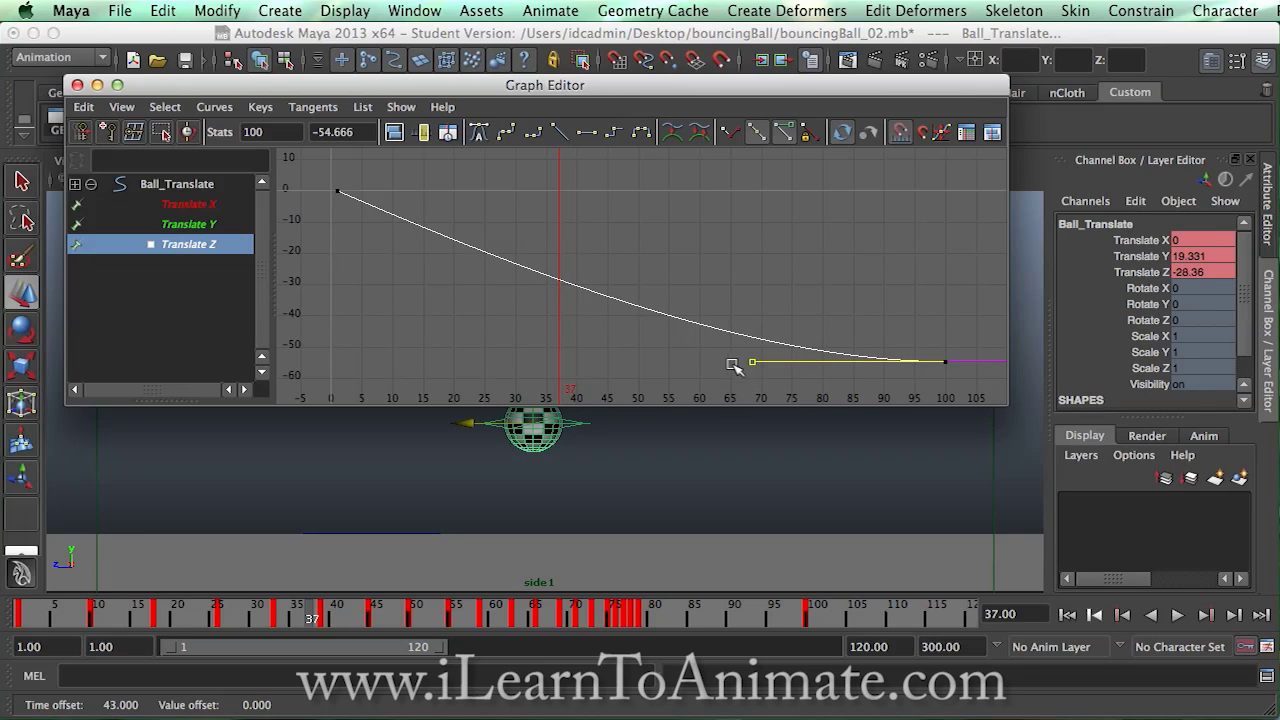
left_click_drag(960, 94, 1013, 708)
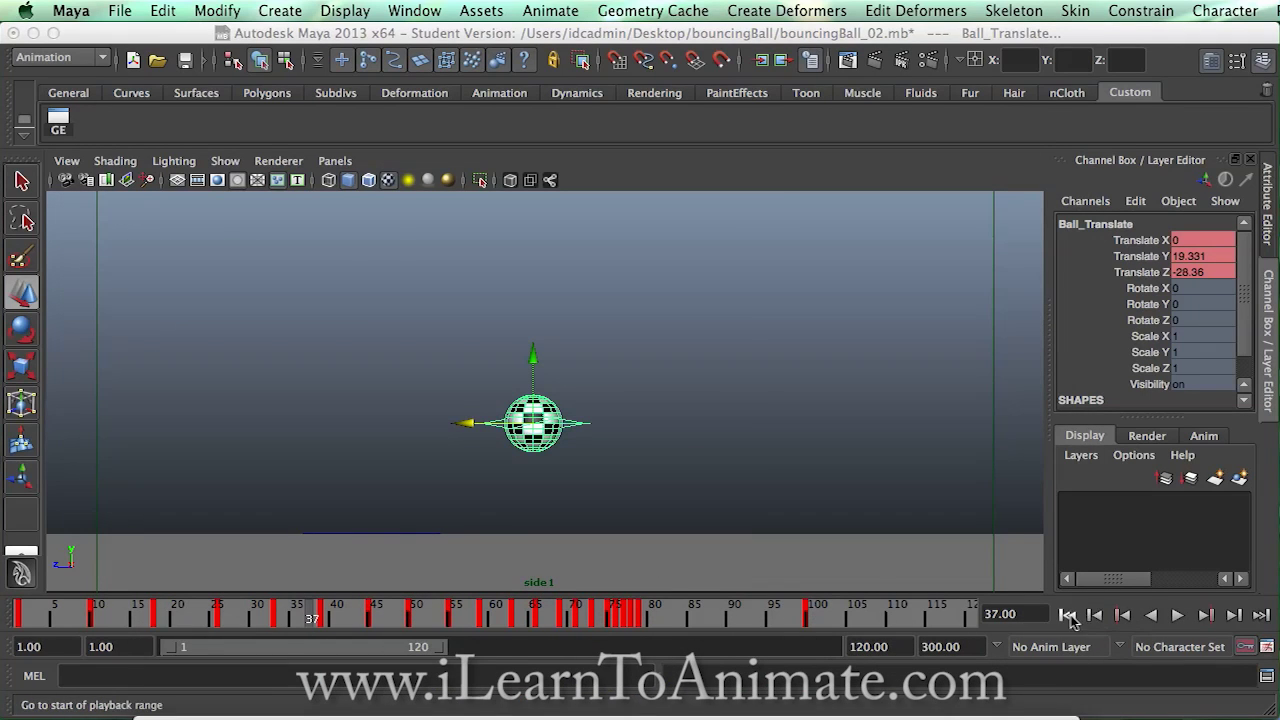
left_click(1069, 616)
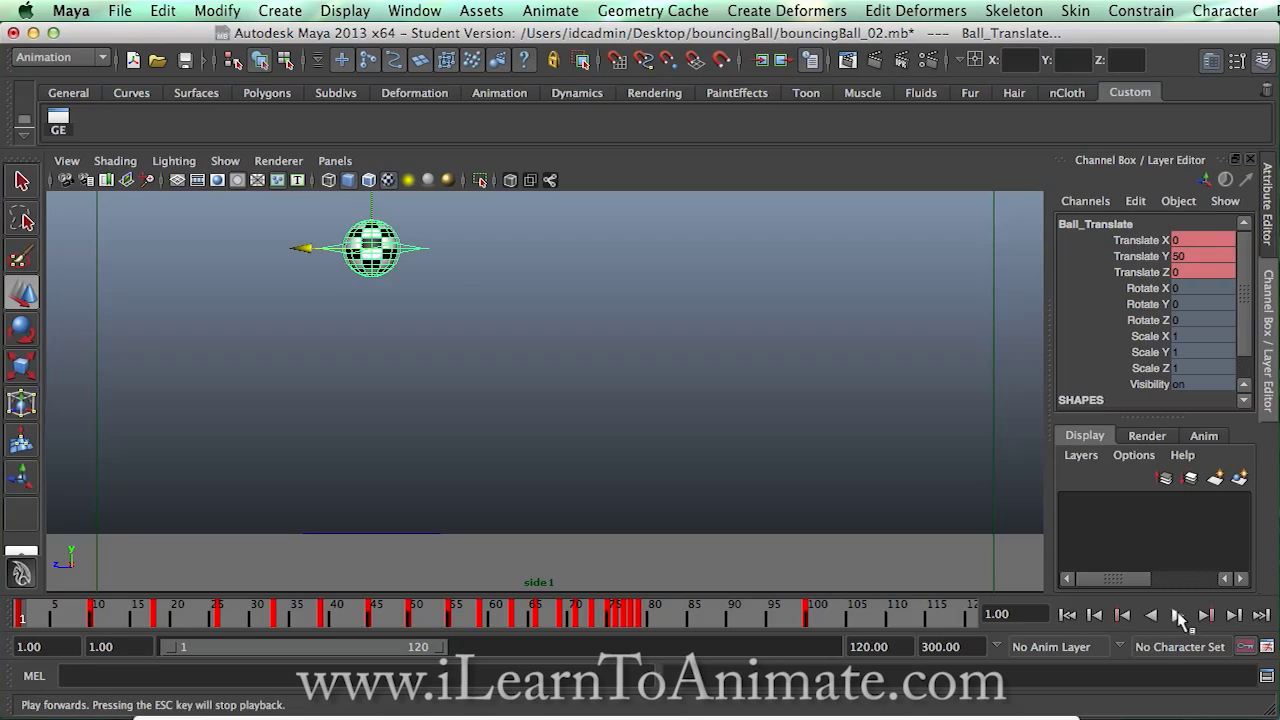
left_click(1177, 615)
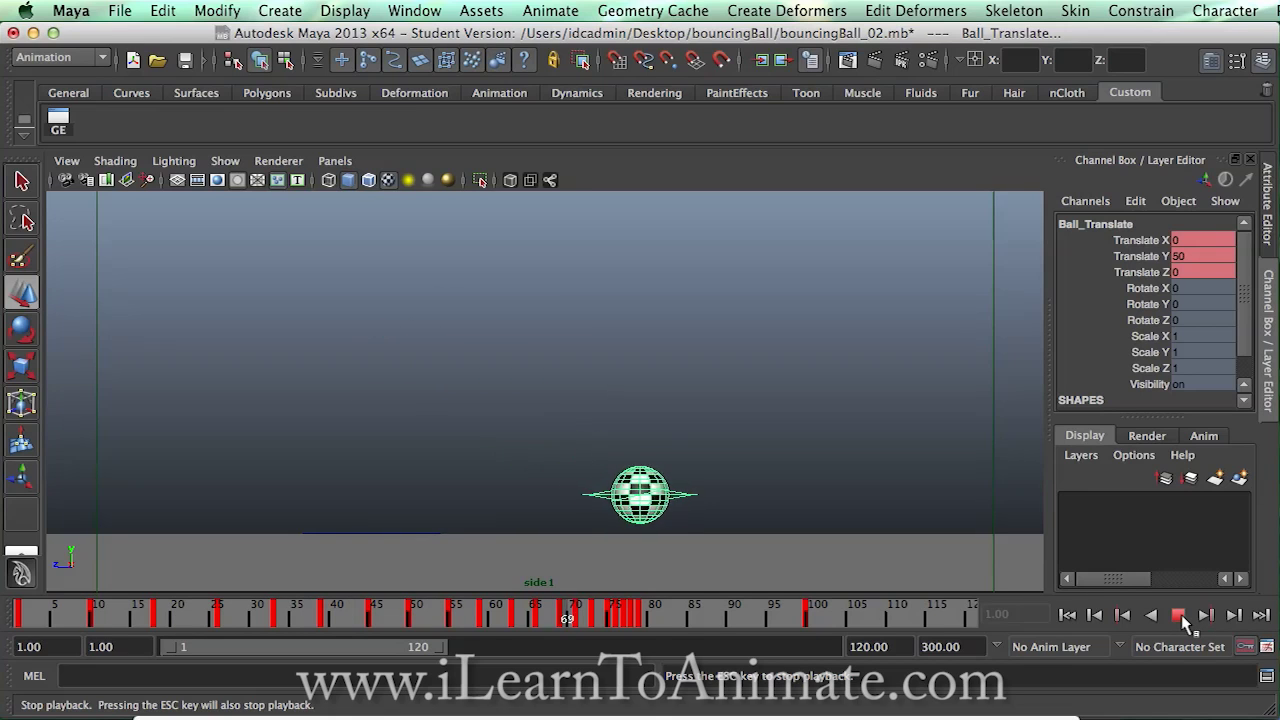
left_click(1181, 616)
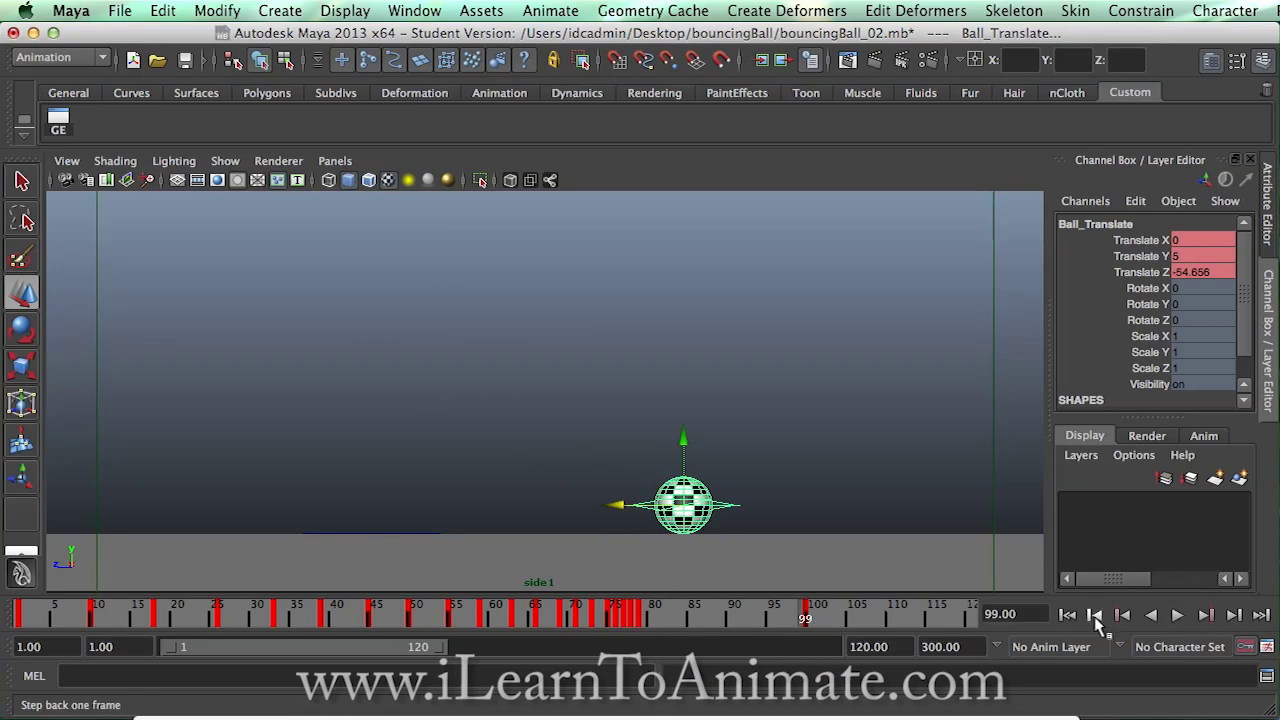
left_click(822, 619)
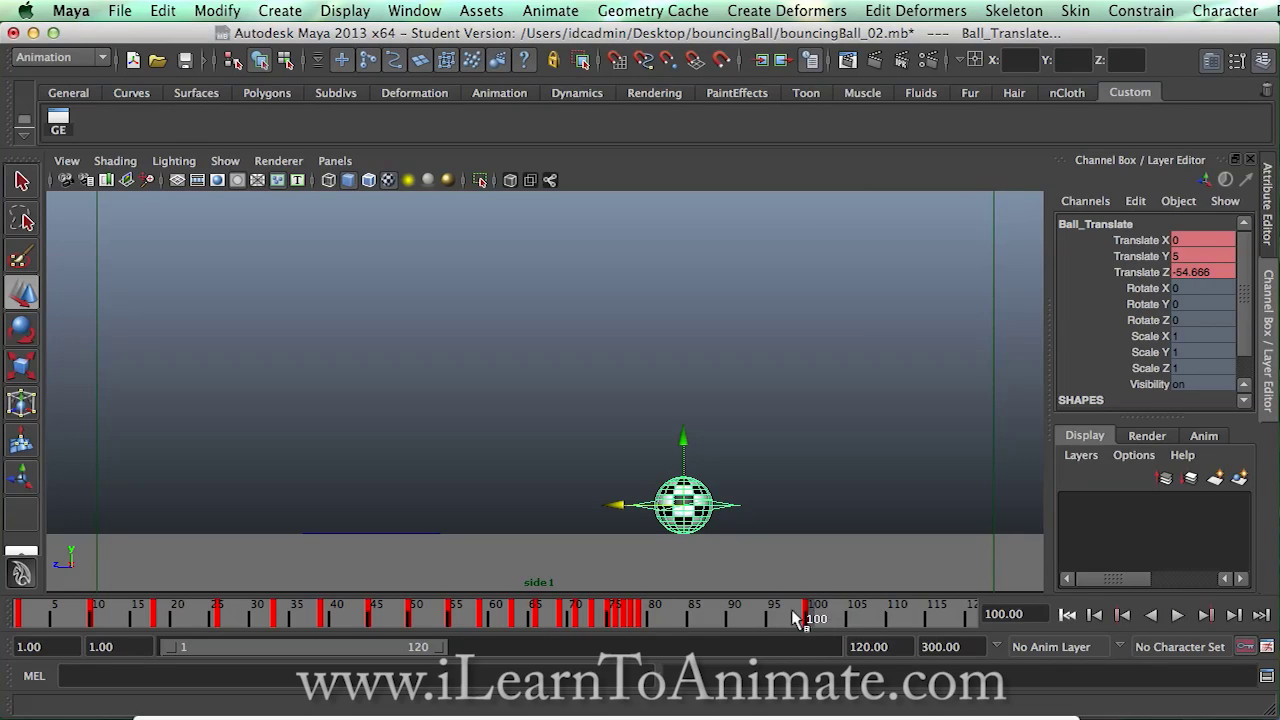
left_click_drag(786, 618, 965, 627)
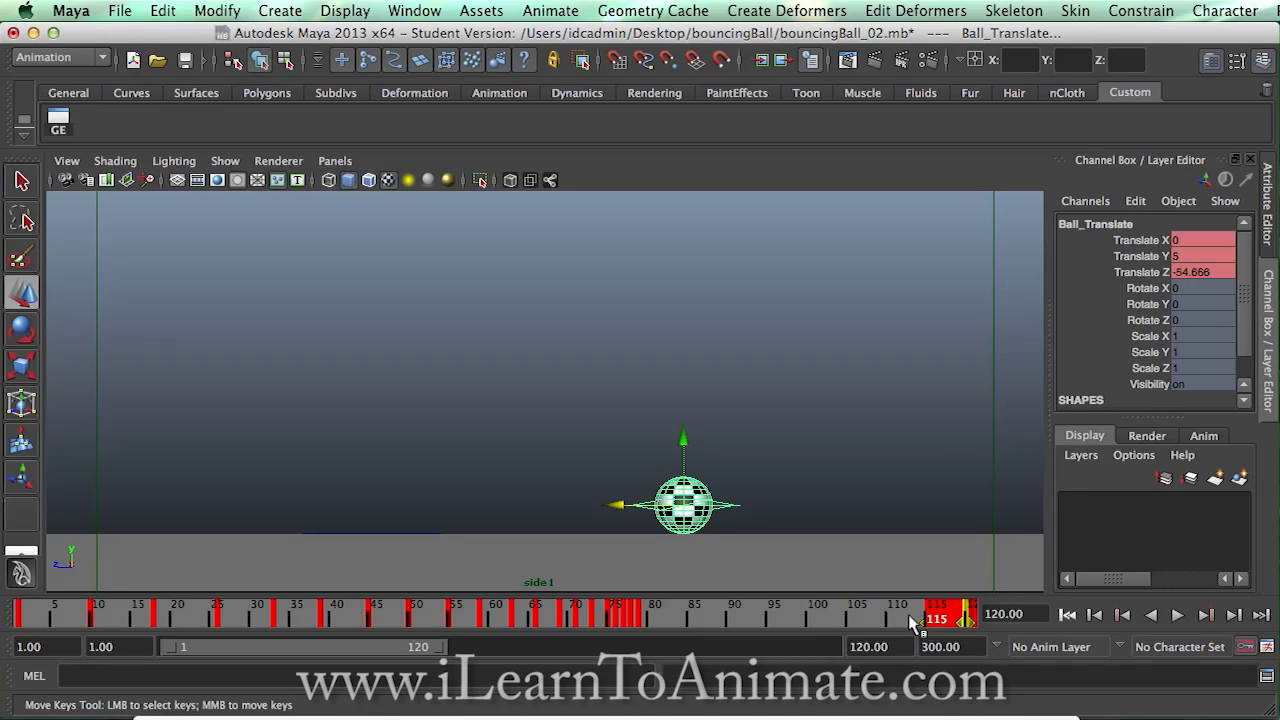
- Check the rest pose at frames 108–120, then replay from frame 1 and stop at frame 87
left_click(878, 620)
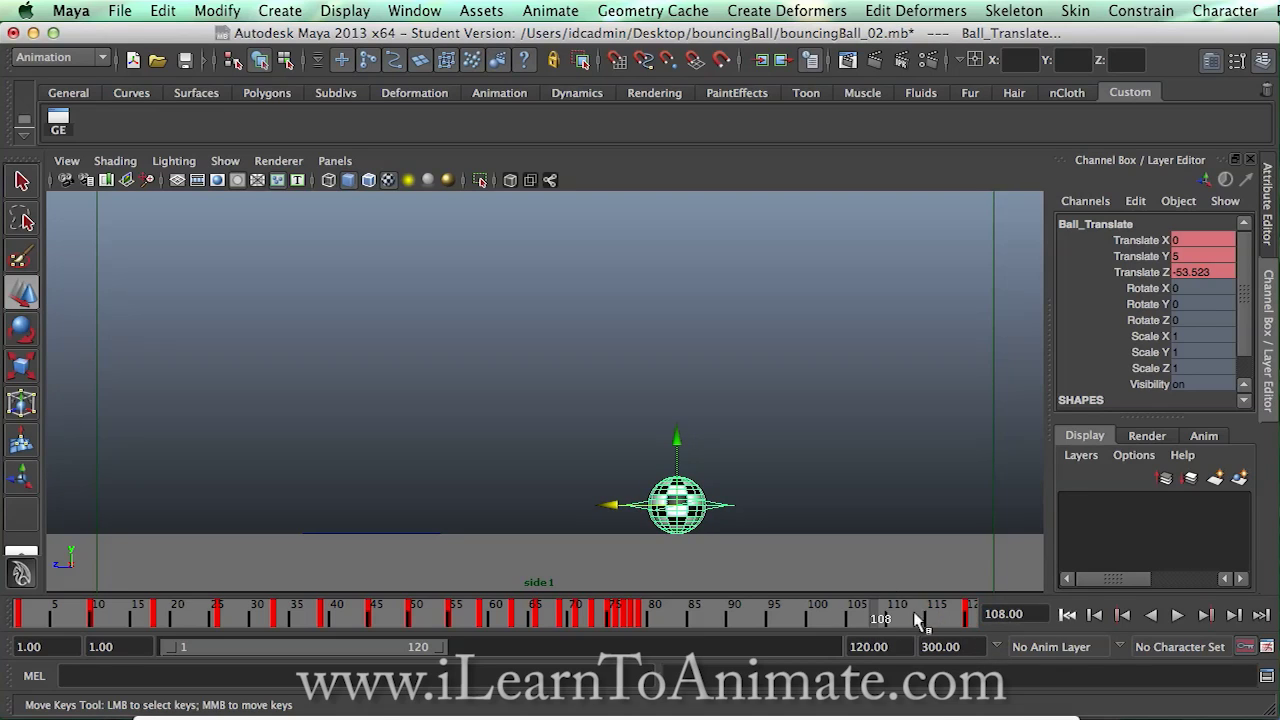
mouse_move(918, 620)
left_mouse_down()
mouse_move(968, 625)
mouse_move(903, 623)
left_mouse_up()
left_click(1067, 615)
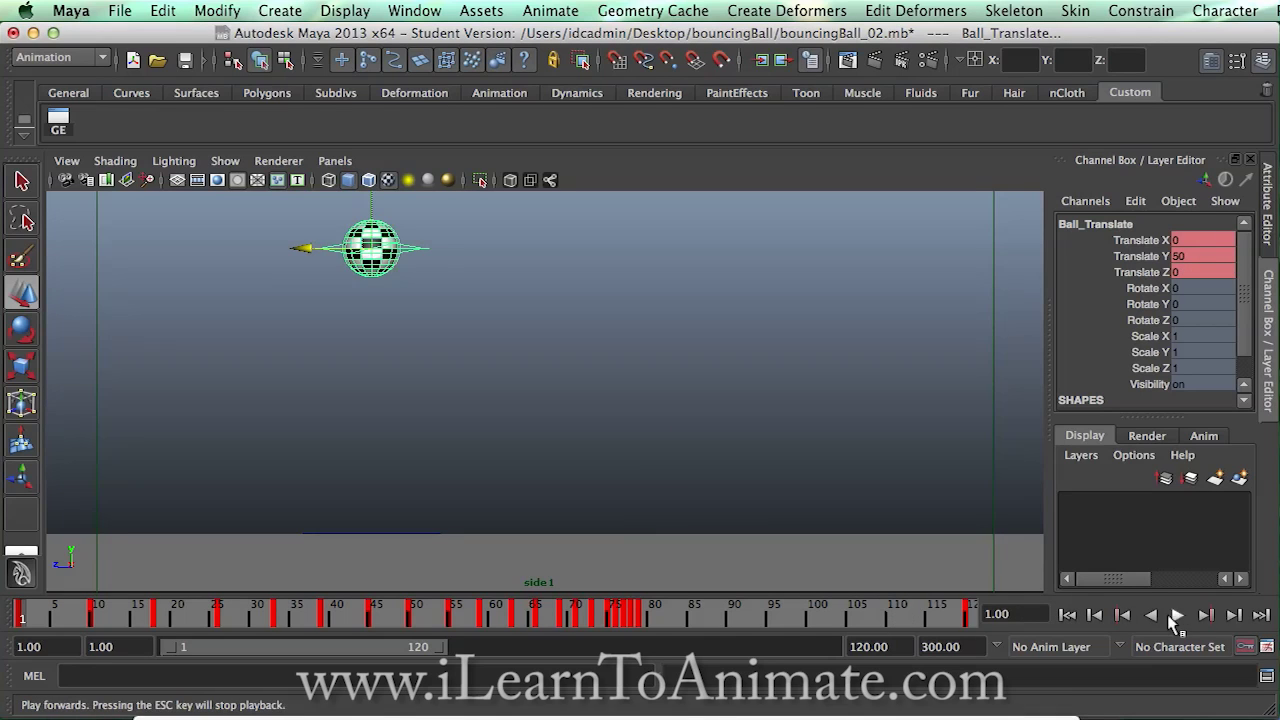
left_click(1176, 615)
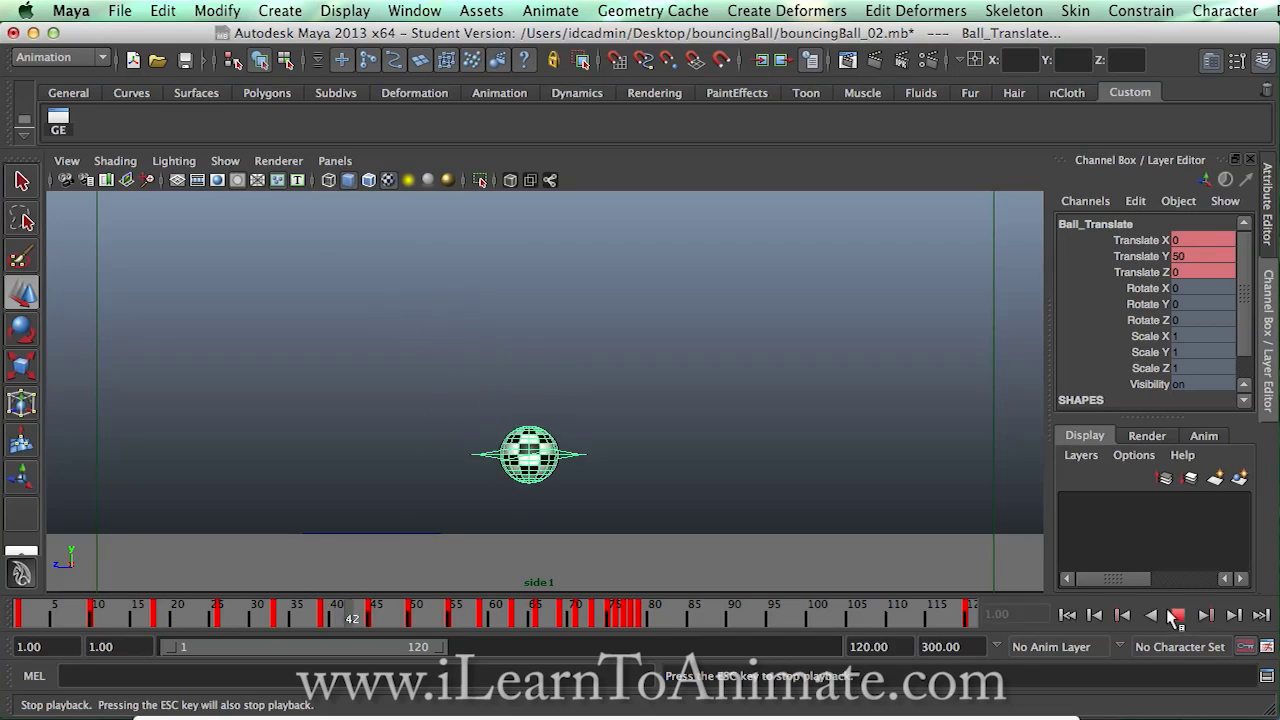
left_click(1177, 617)
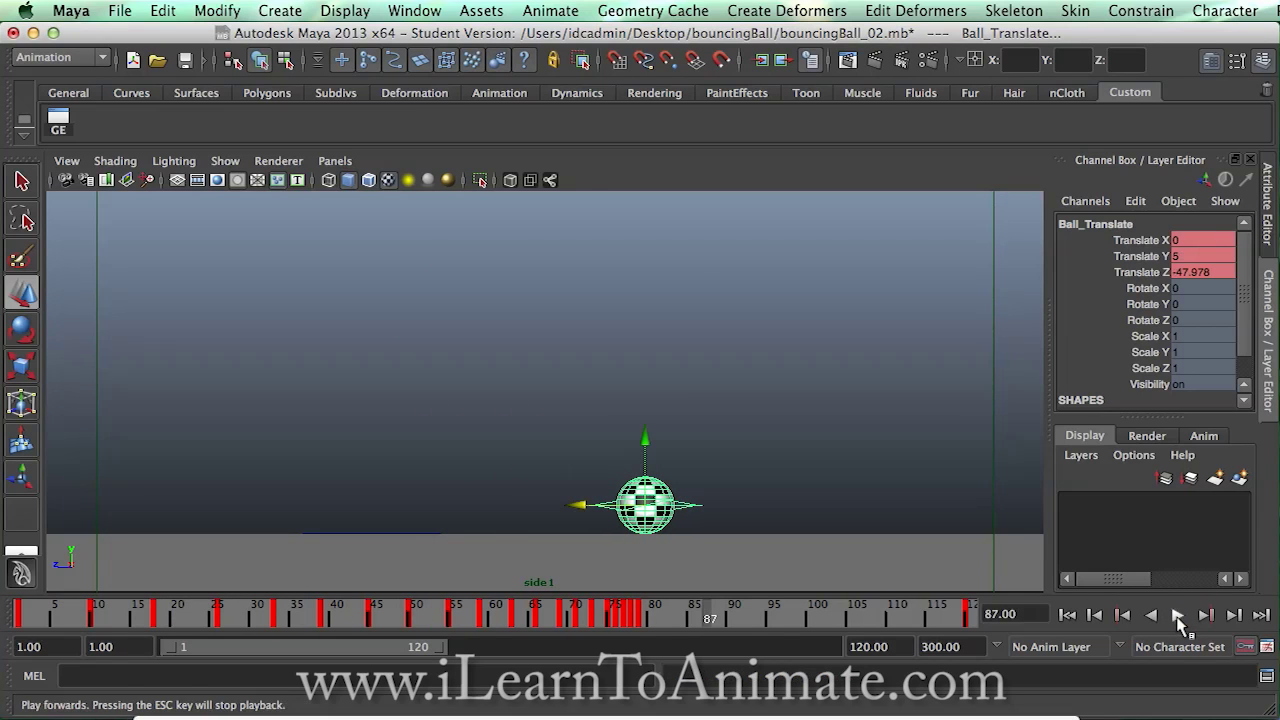
- Deselect the ball, replay the animation from the start, and extend the playback range to frame 150
left_click(724, 485)
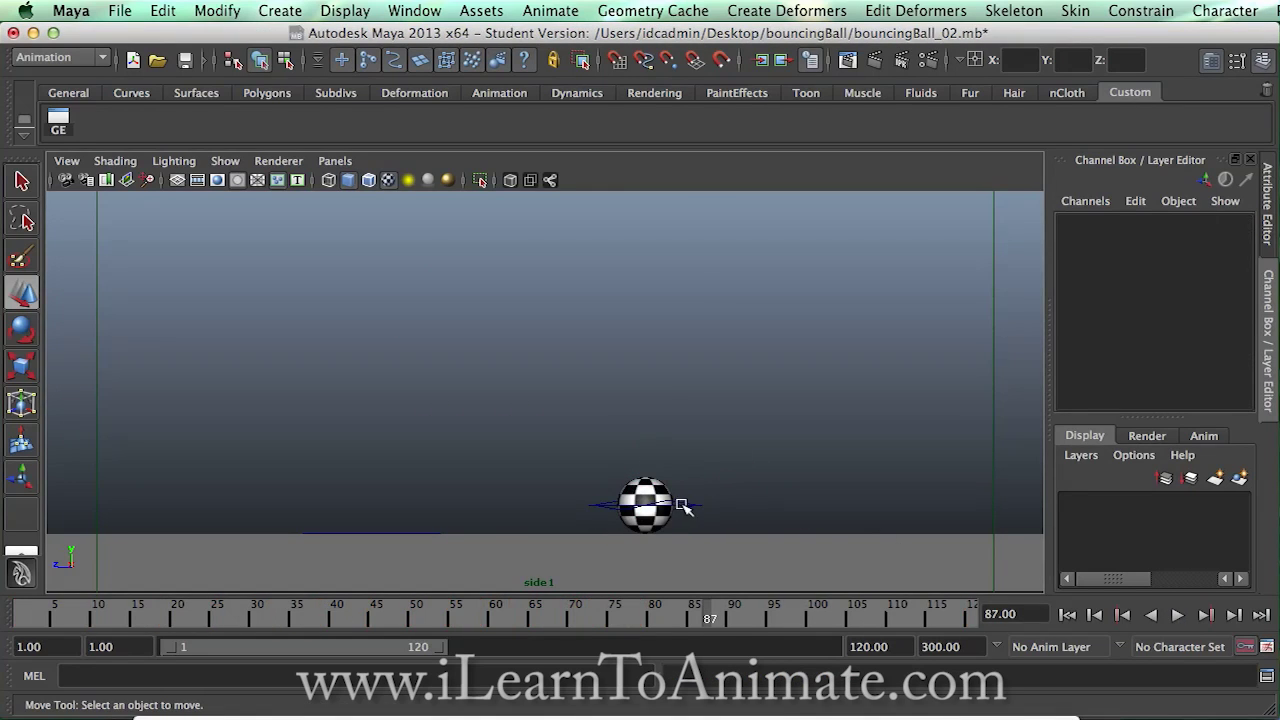
left_click_drag(540, 620, 22, 620)
left_click(1177, 620)
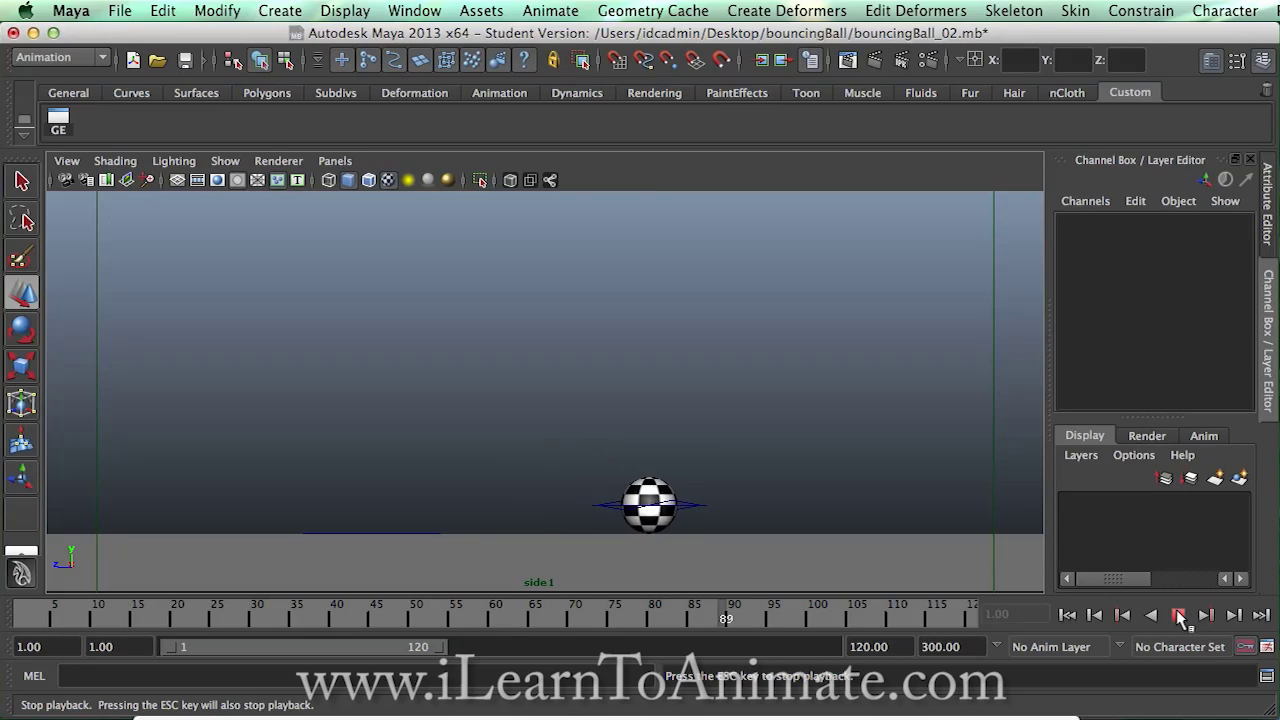
left_click(1179, 615)
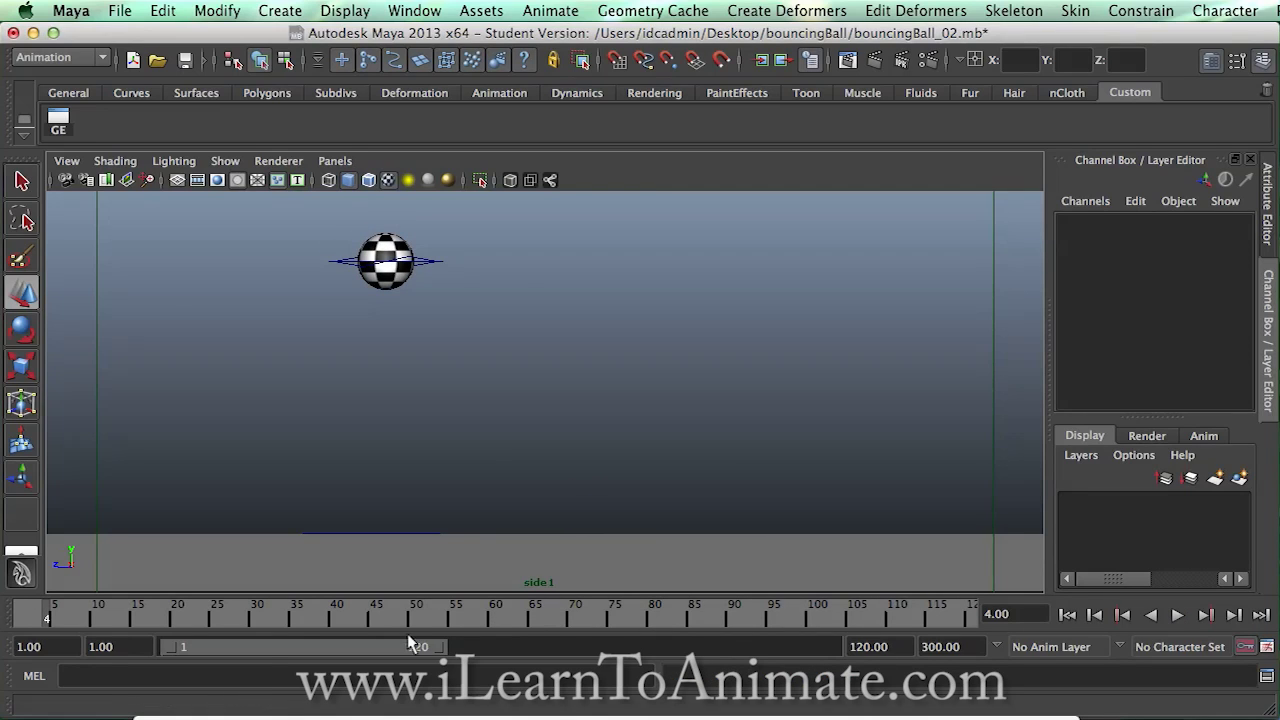
left_click_drag(445, 654, 511, 658)
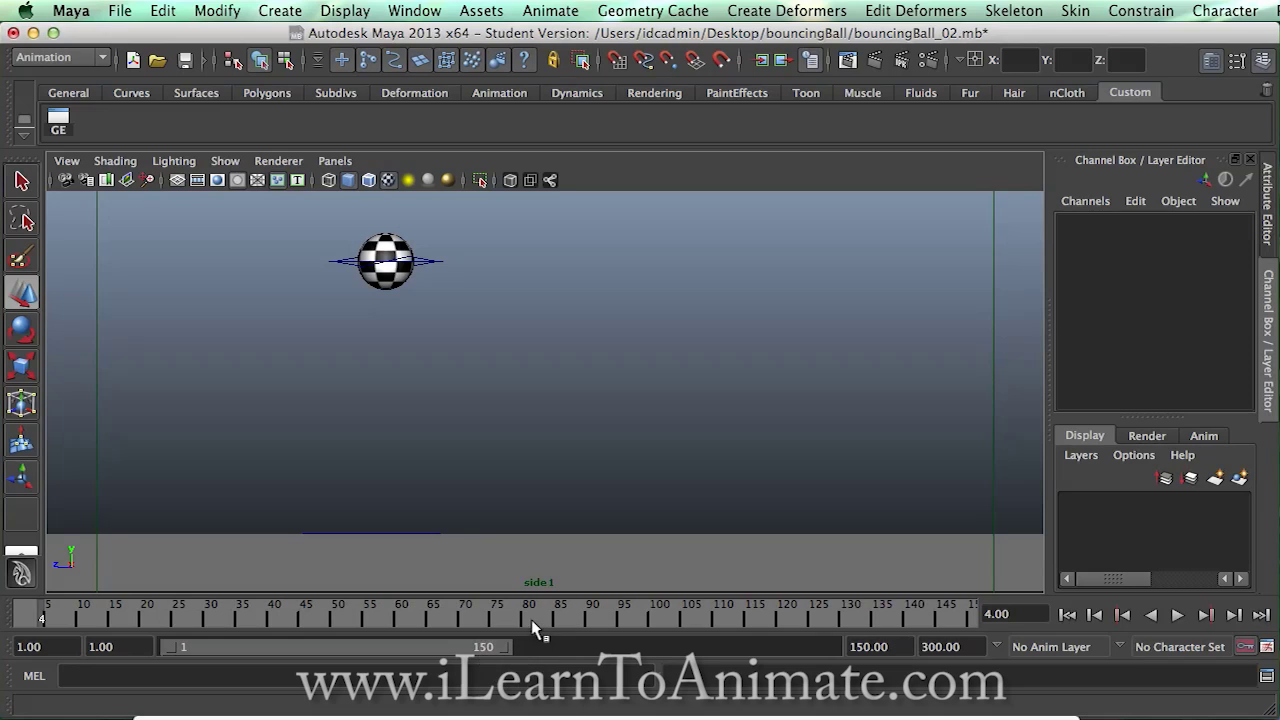
- Select the ball's Ball_Translate control curve
left_click(441, 263)
left_click(456, 248)
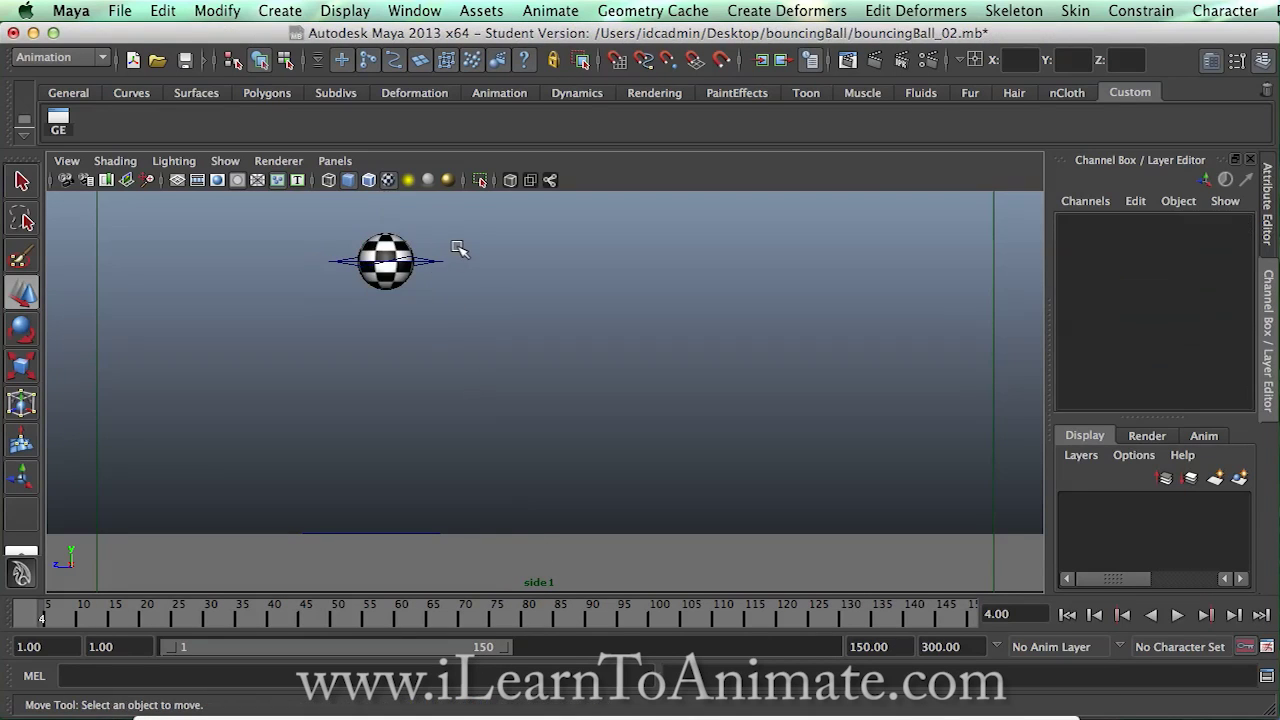
left_click(446, 266)
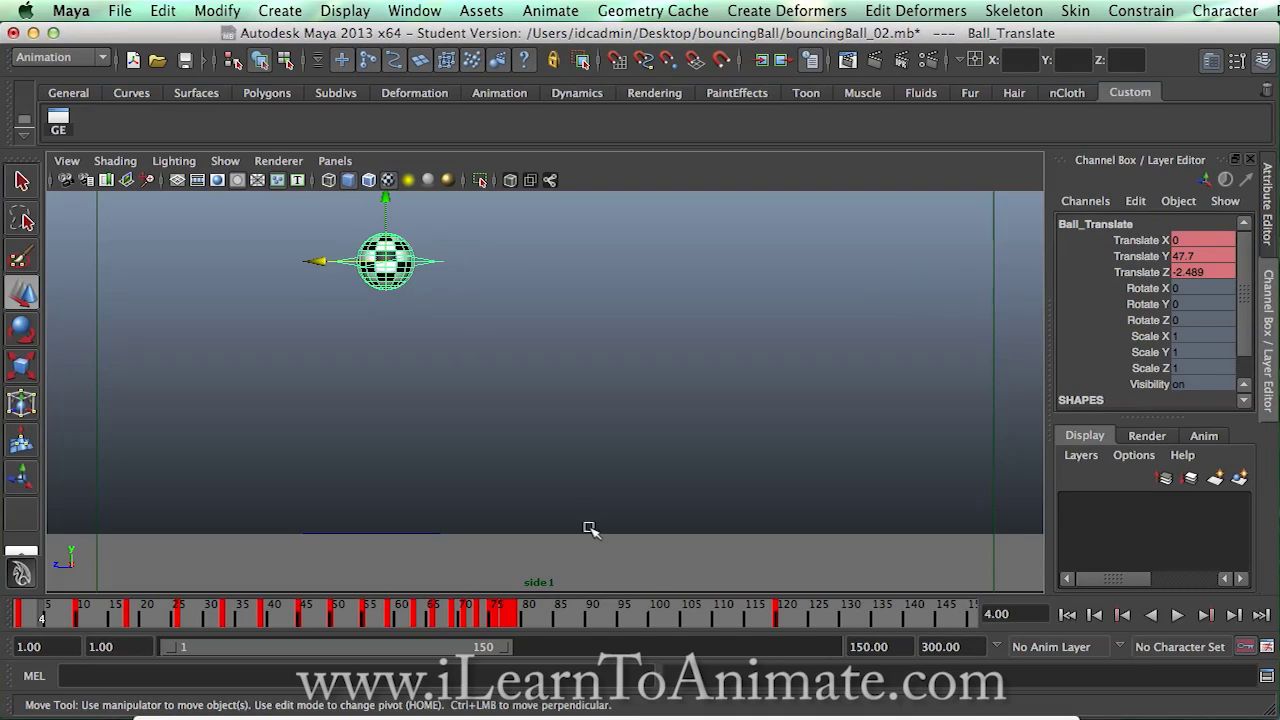
- At frame 130, nudge the ball slightly back along Z to -54.315
mouse_move(730, 625)
left_mouse_down()
mouse_move(754, 614)
mouse_move(728, 611)
mouse_move(843, 618)
left_mouse_up()
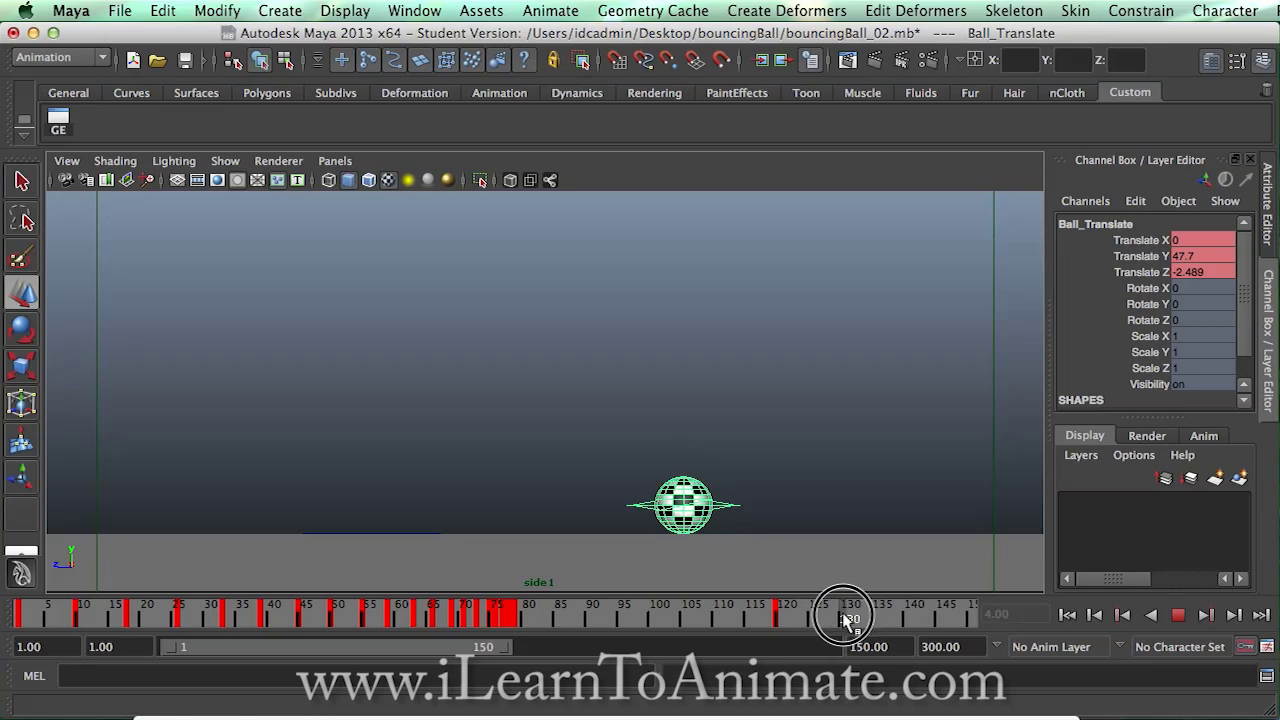
left_click_drag(845, 620, 846, 620)
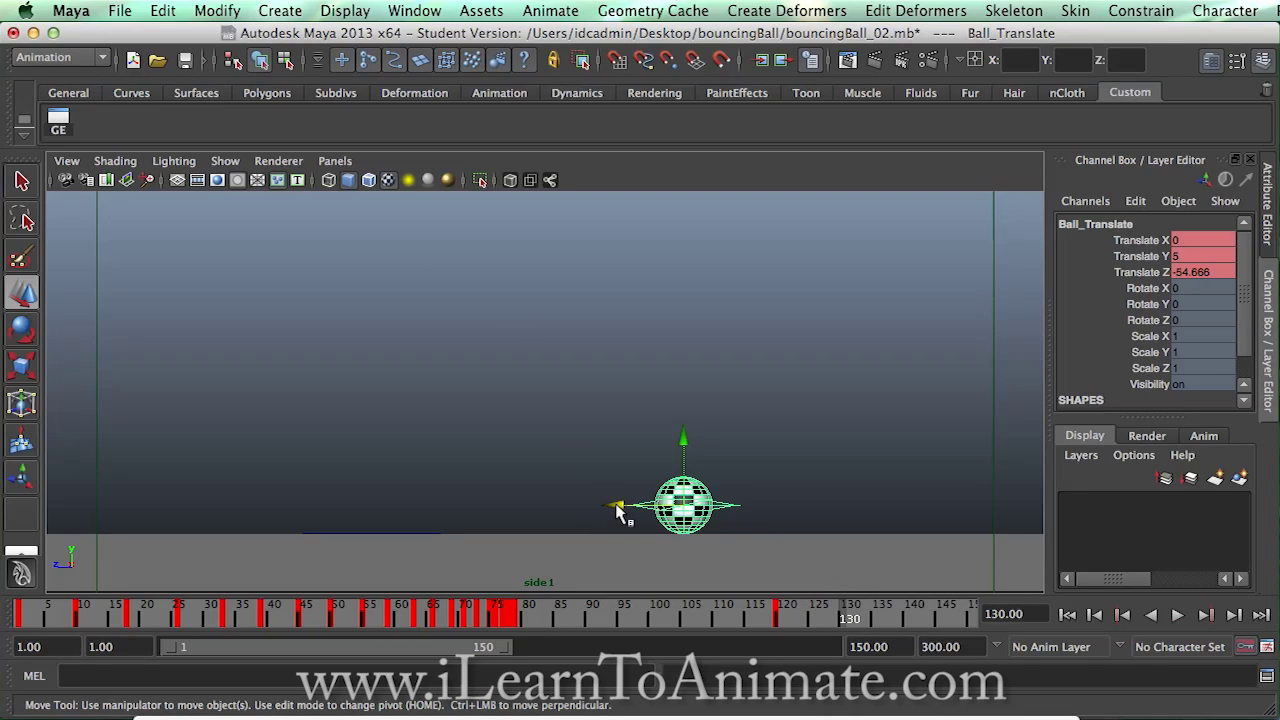
left_click_drag(618, 512, 616, 507)
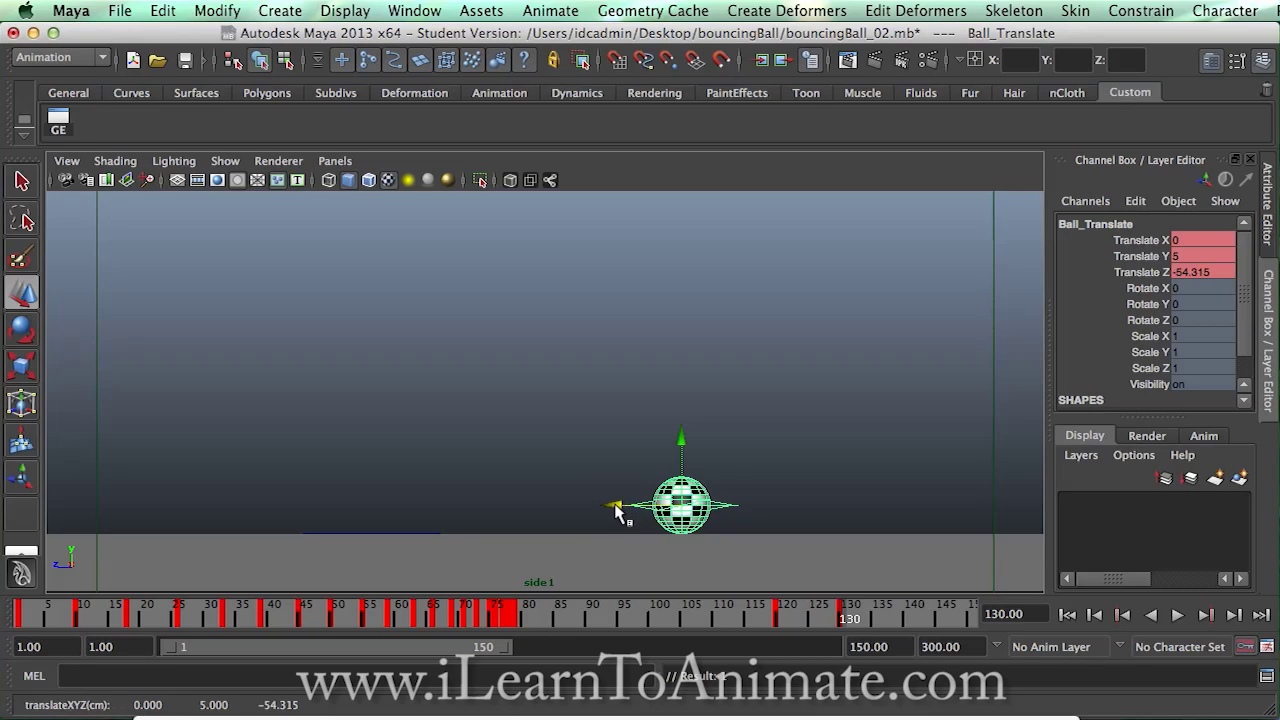
- Replay the ending from frame 80, then shift the roll-back key later to about frame 140
left_click_drag(845, 620, 533, 617)
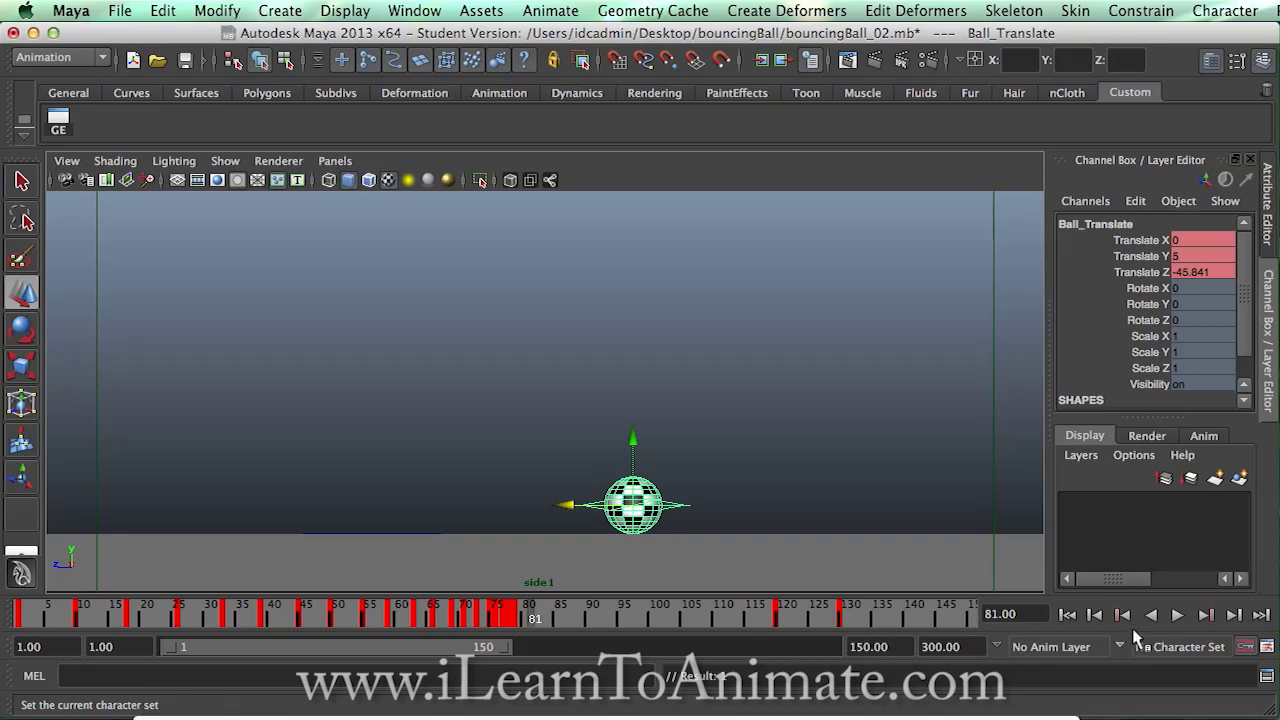
left_click(1177, 615)
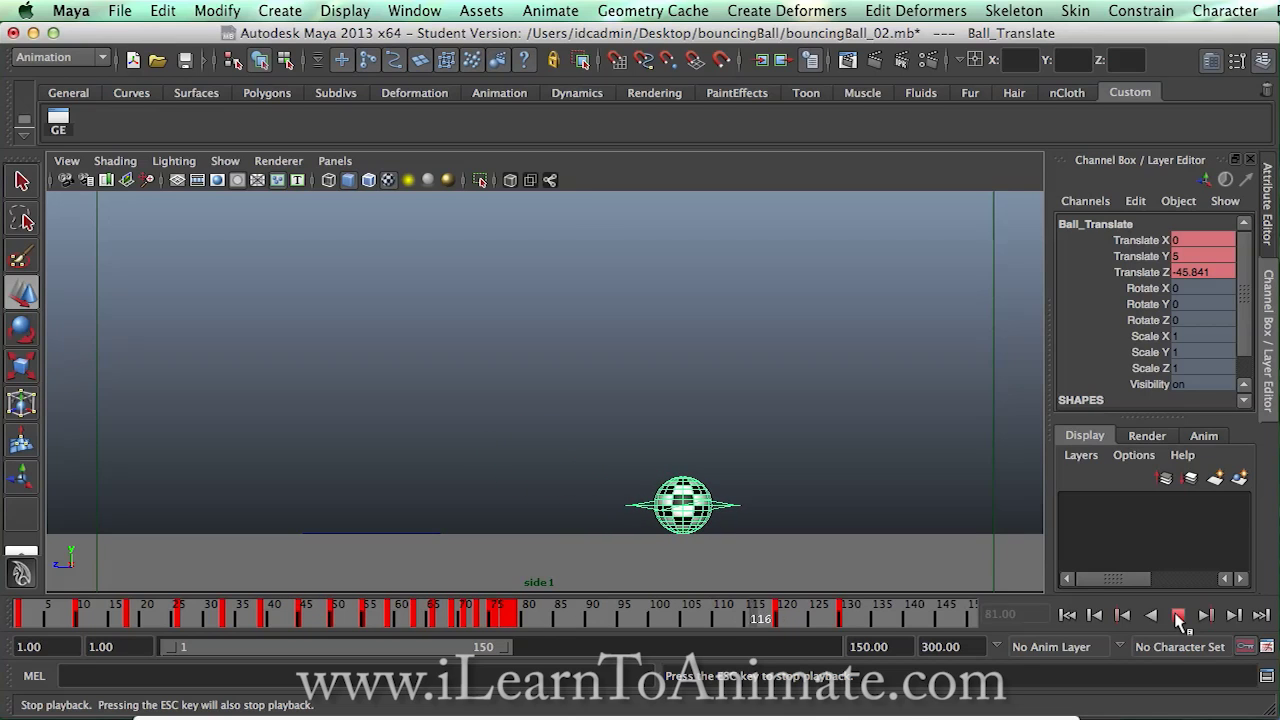
left_click(1178, 616)
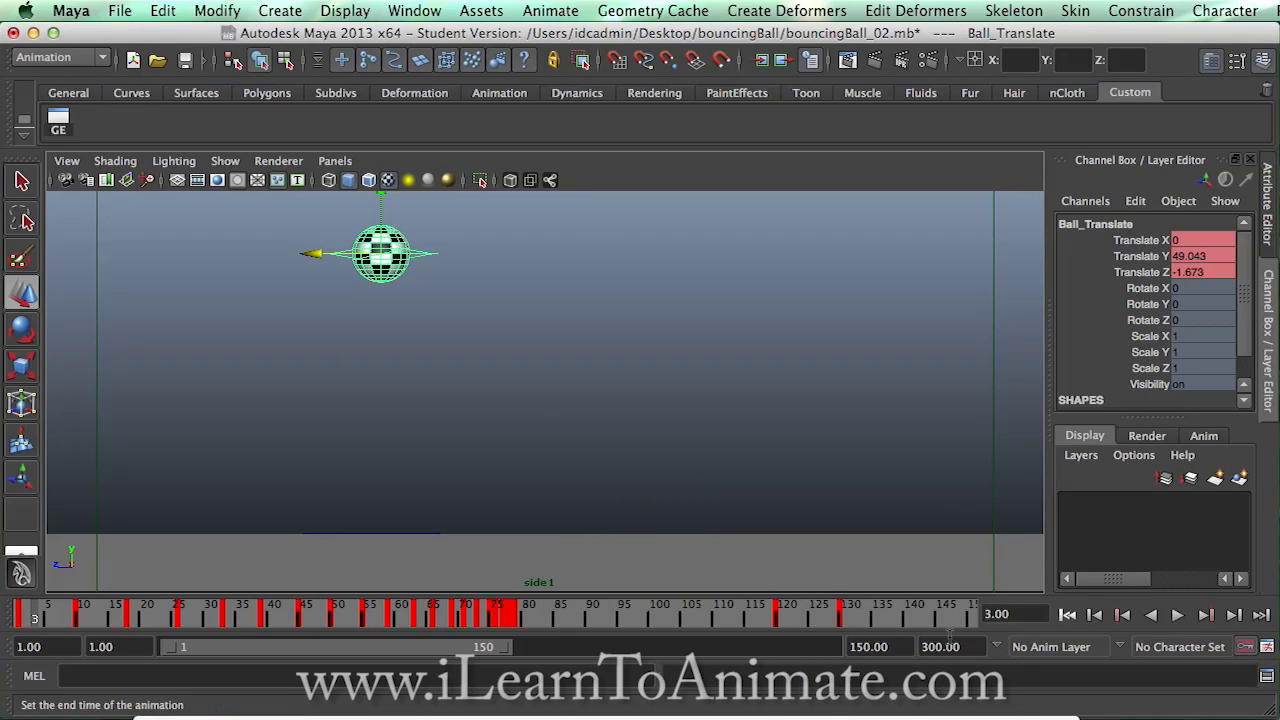
left_click_drag(838, 623, 908, 621)
left_click(827, 619)
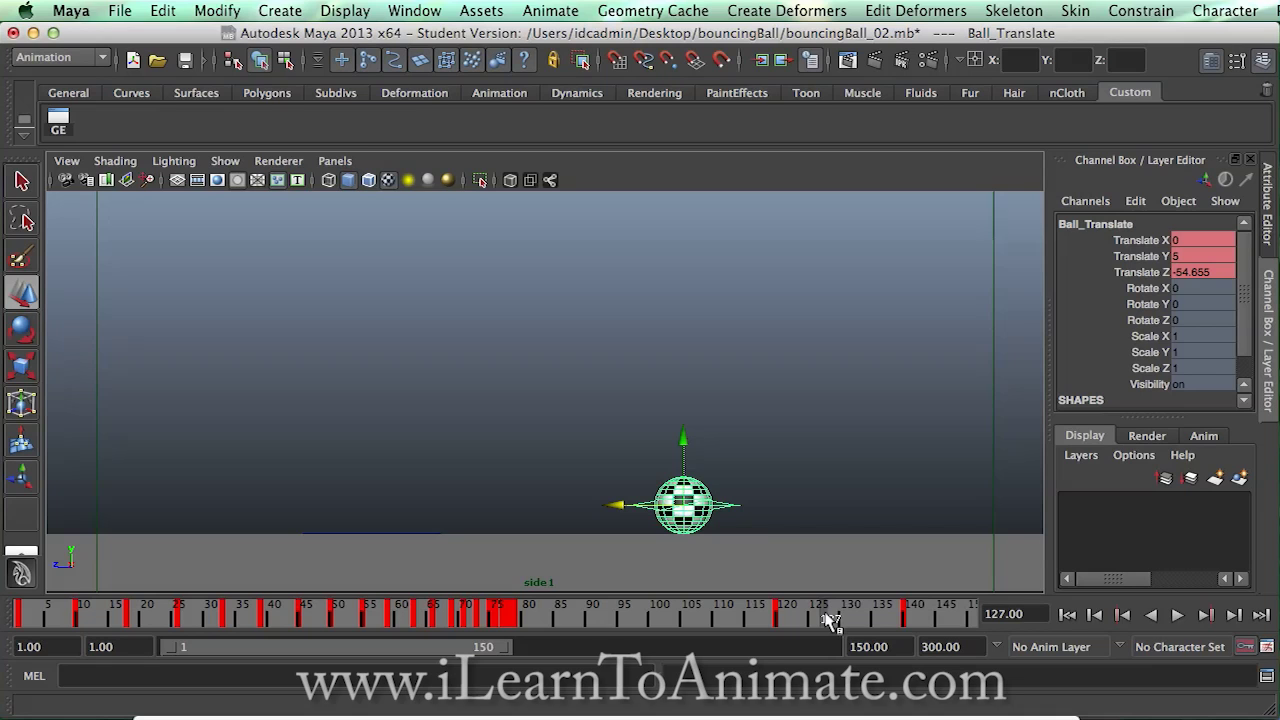
left_click_drag(830, 620, 605, 618)
left_click(1177, 616)
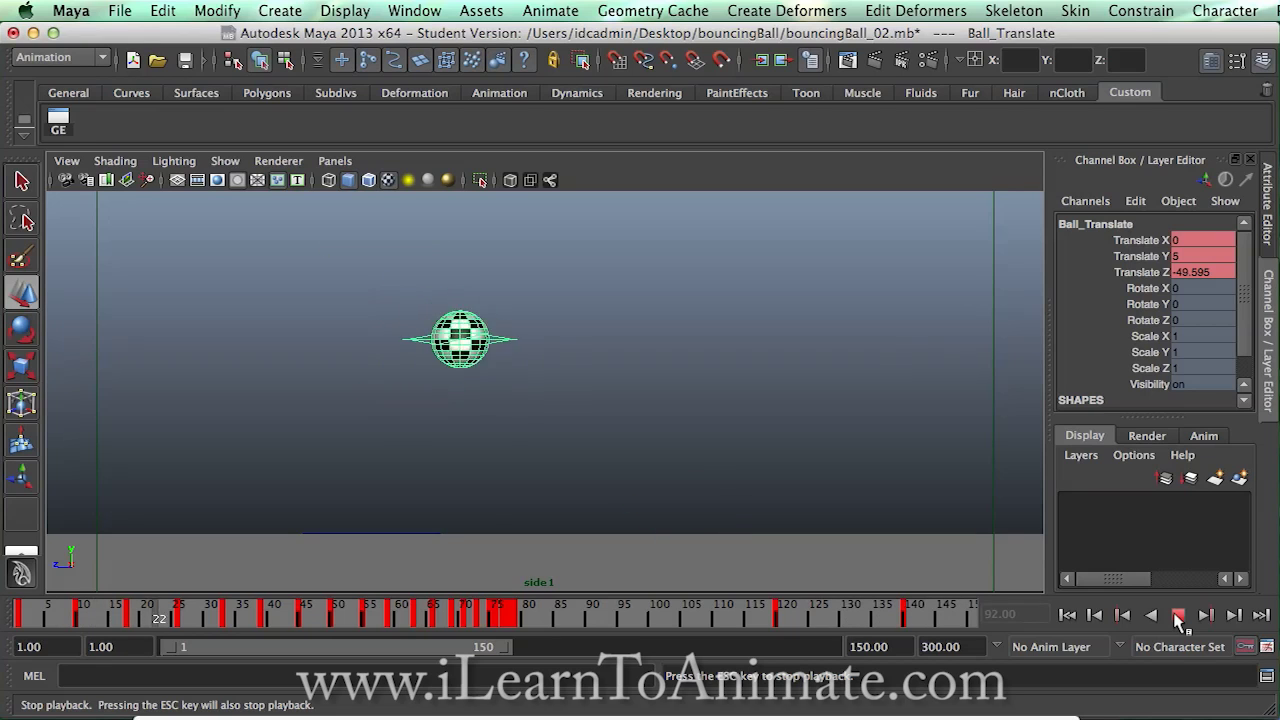
left_click(1178, 617)
left_click_drag(820, 612, 912, 620)
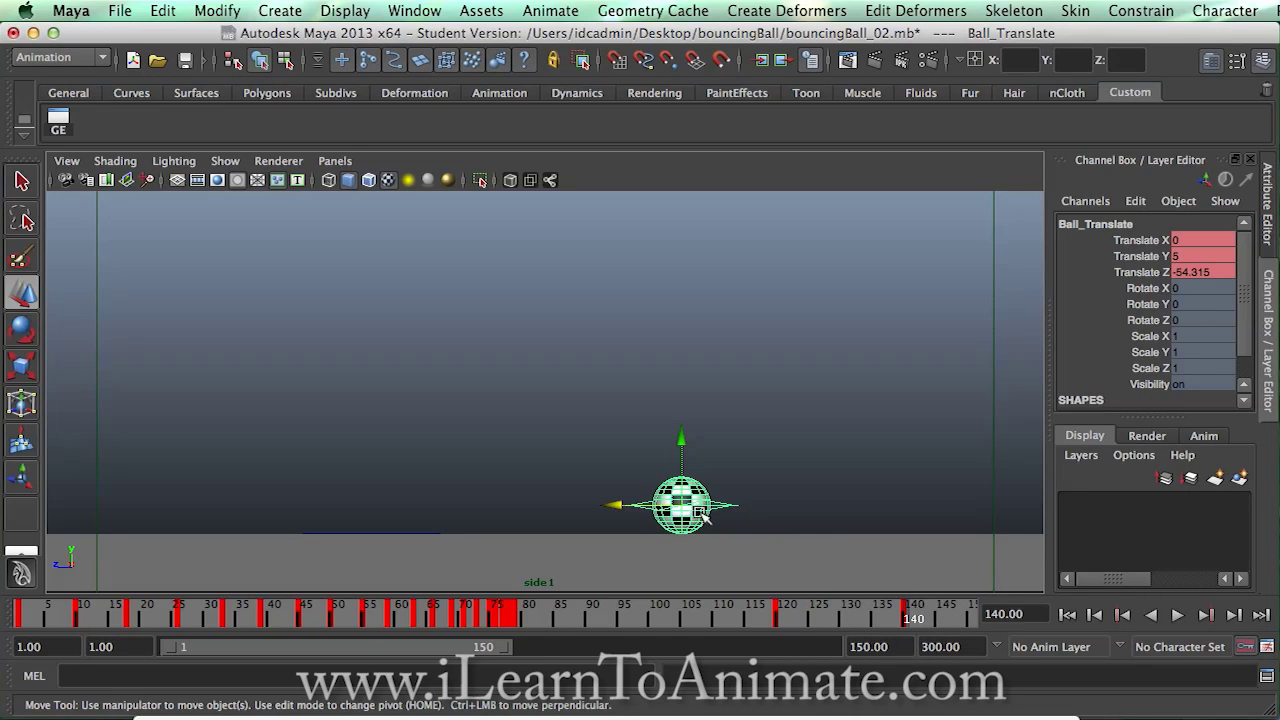
scroll(703, 517, "up", 4)
scroll(803, 517, "down", 3)
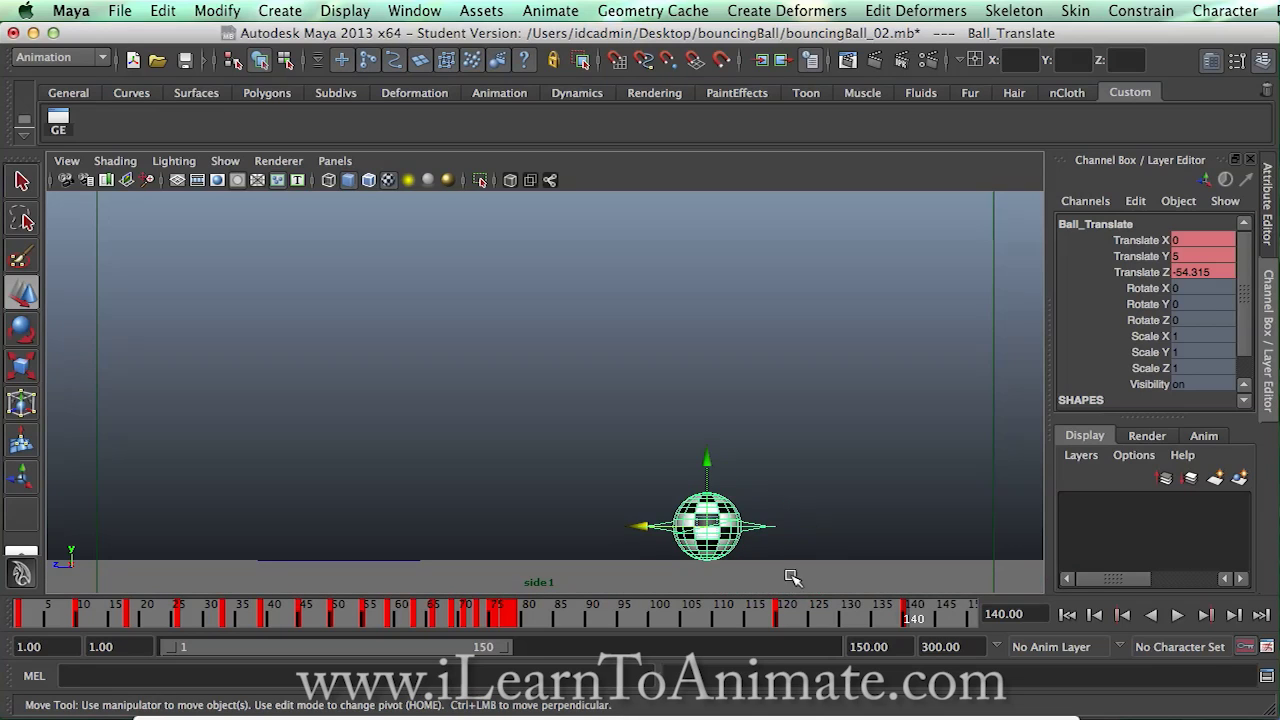
left_click(787, 617)
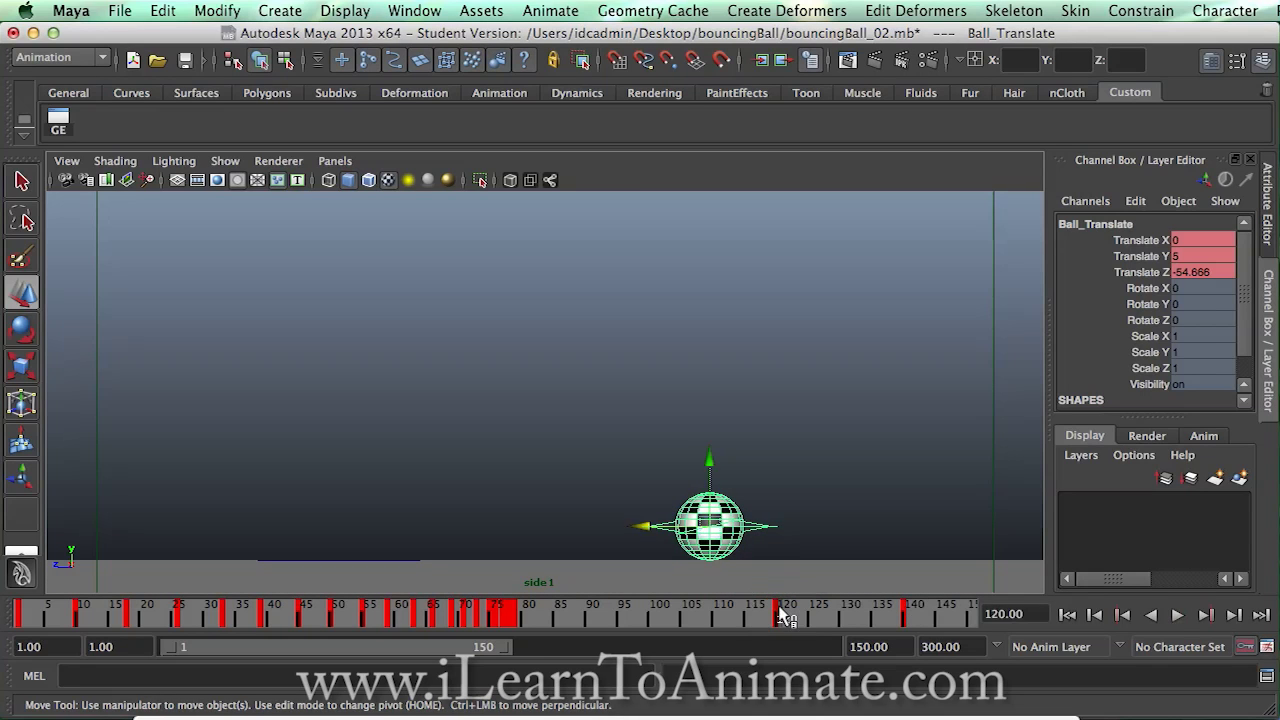
key("alt+v")
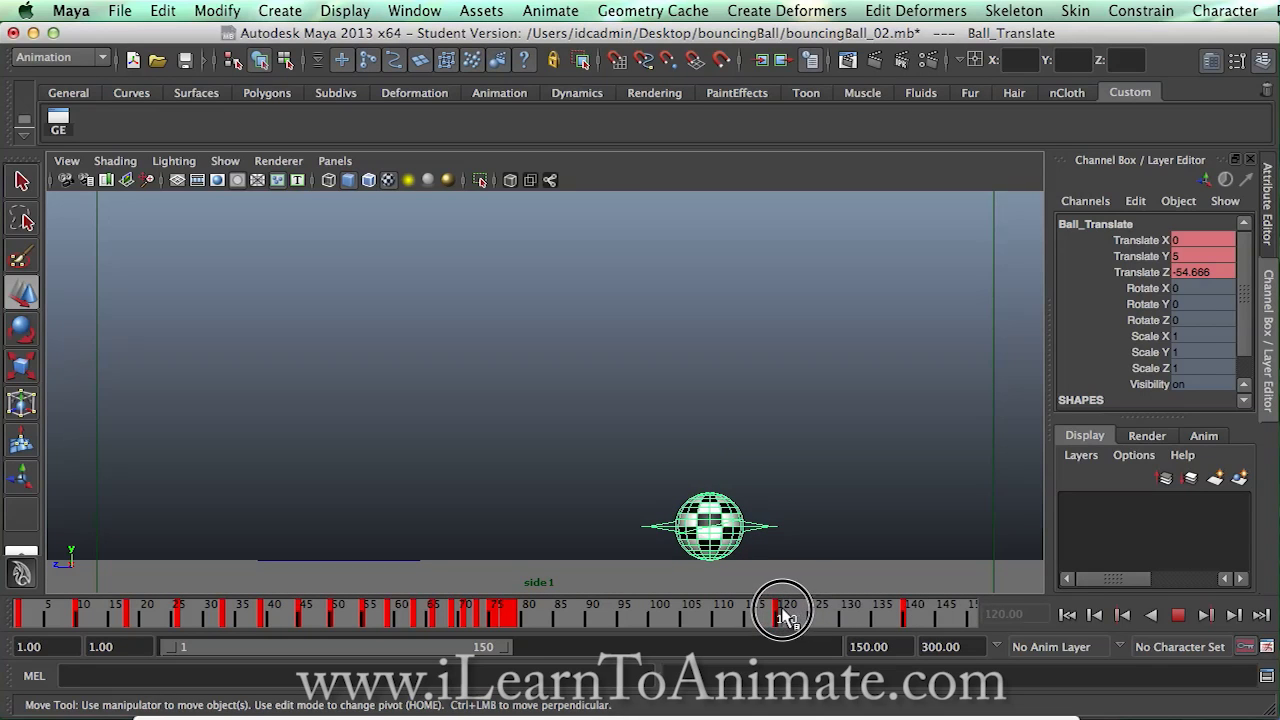
left_click(906, 621)
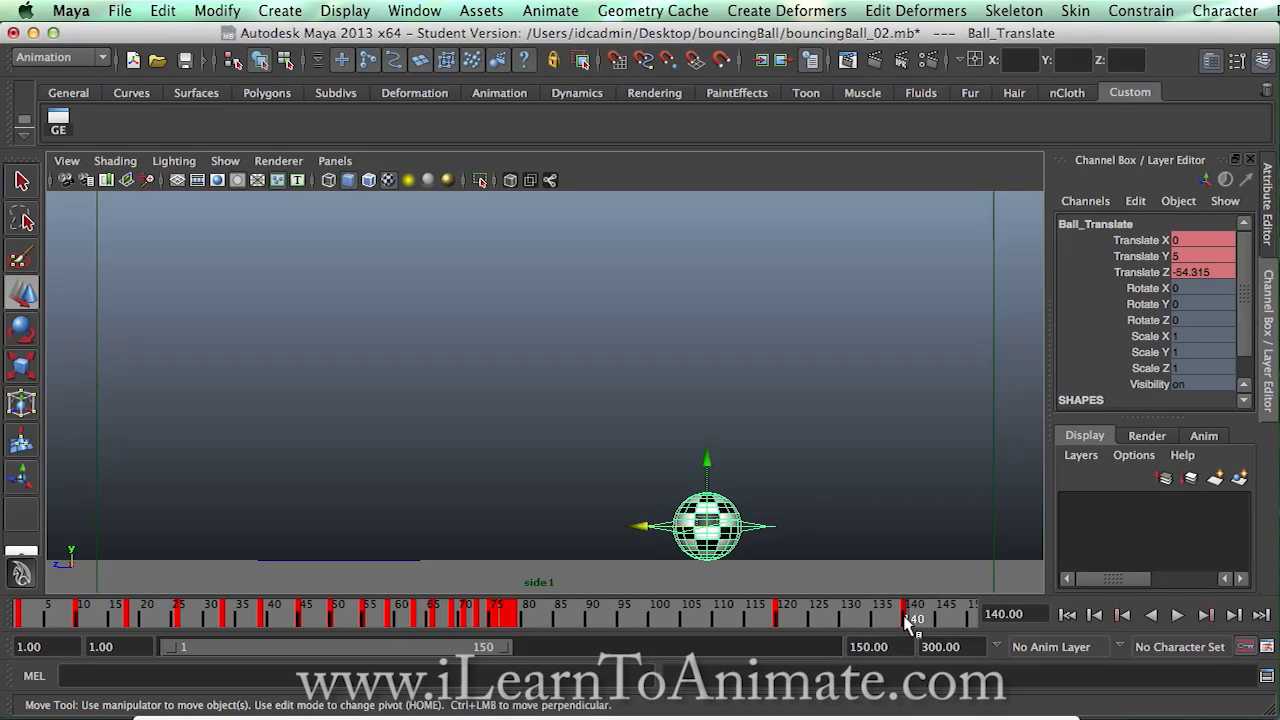
left_click(782, 616)
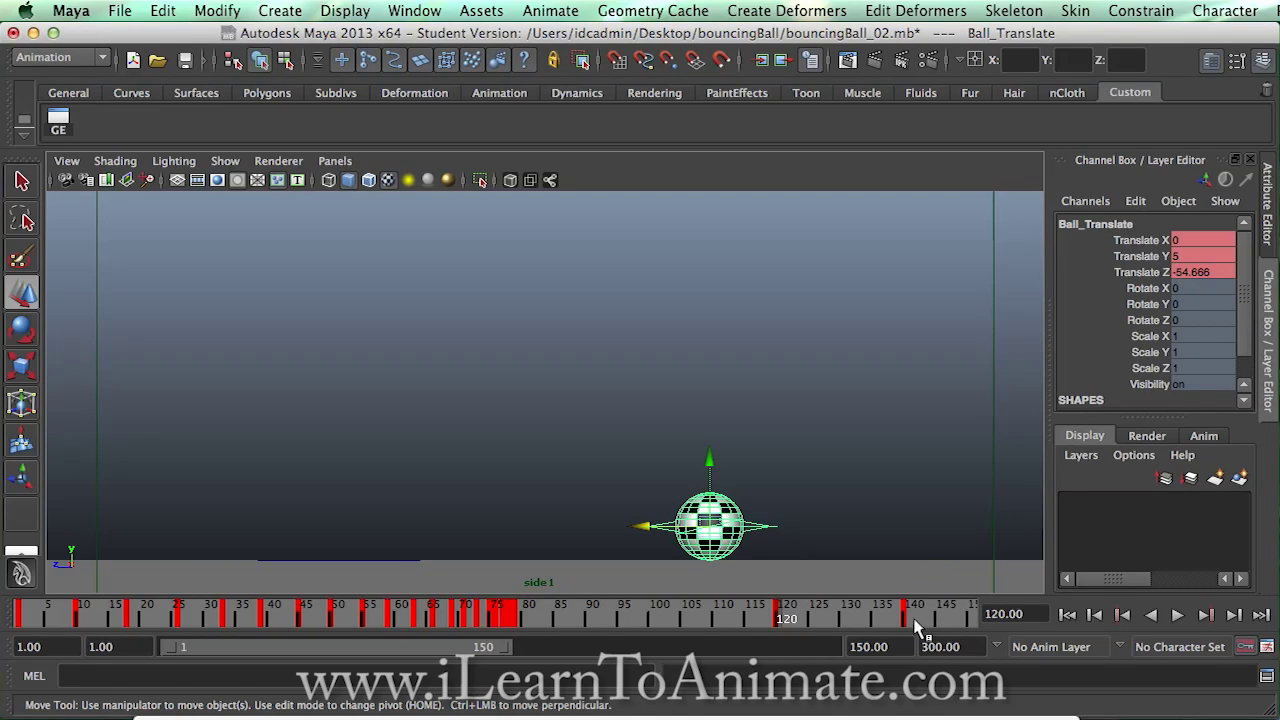
- At frame 140, set the ball's Translate Z to -54.55 in the Channel Box
left_click(910, 622)
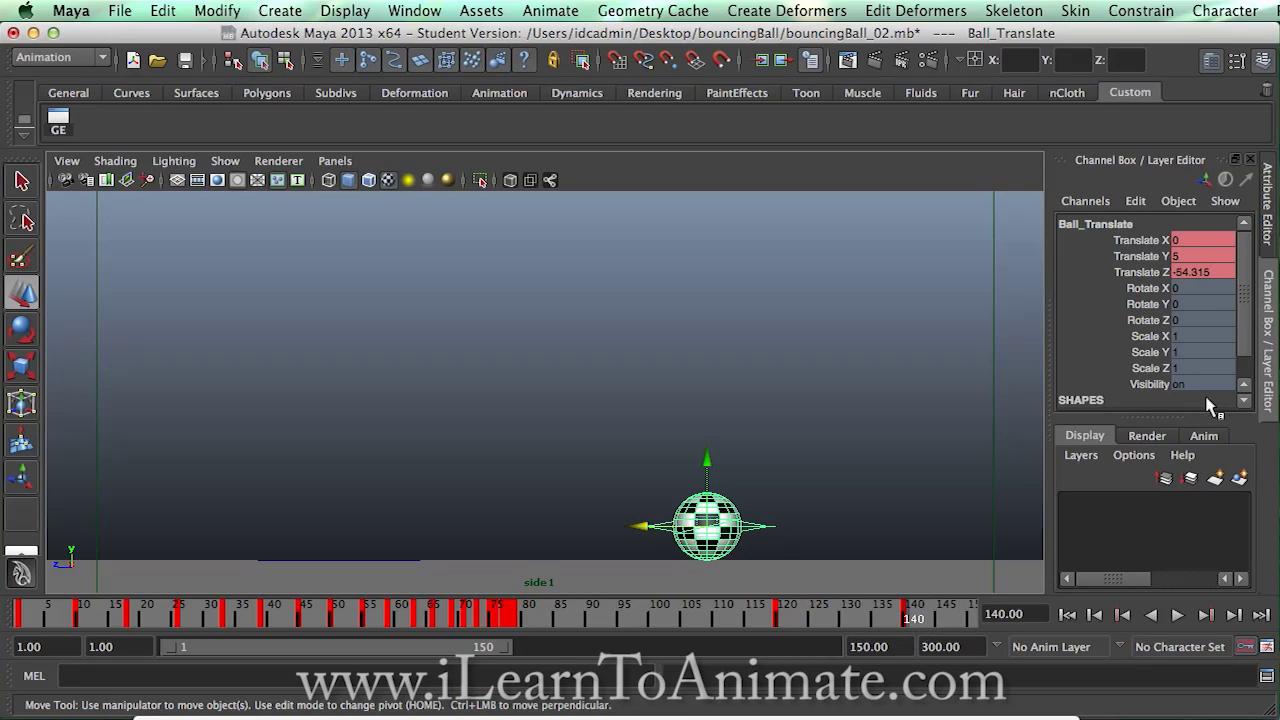
double_click(1202, 274)
left_click_drag(1200, 270, 1219, 273)
type("-54.55")
key("Return")
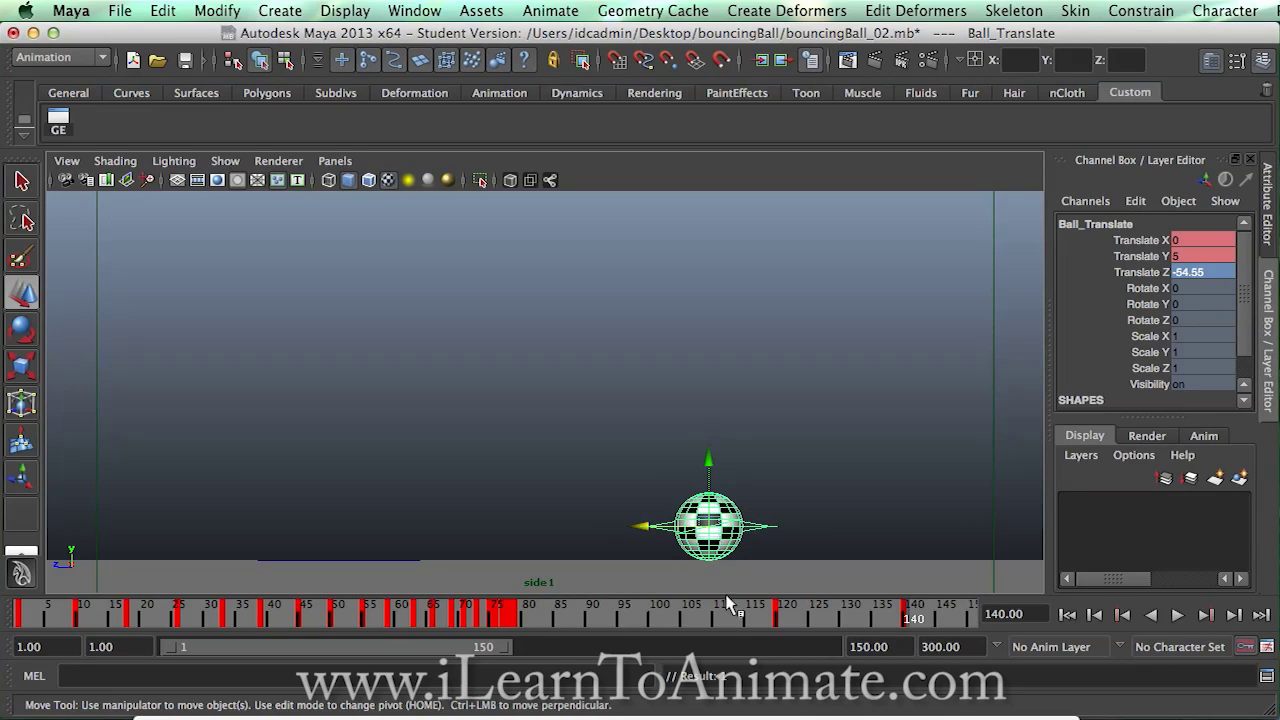
- Replay the animation and stop it at frame 22
left_click_drag(730, 610, 535, 608)
left_click(1177, 615)
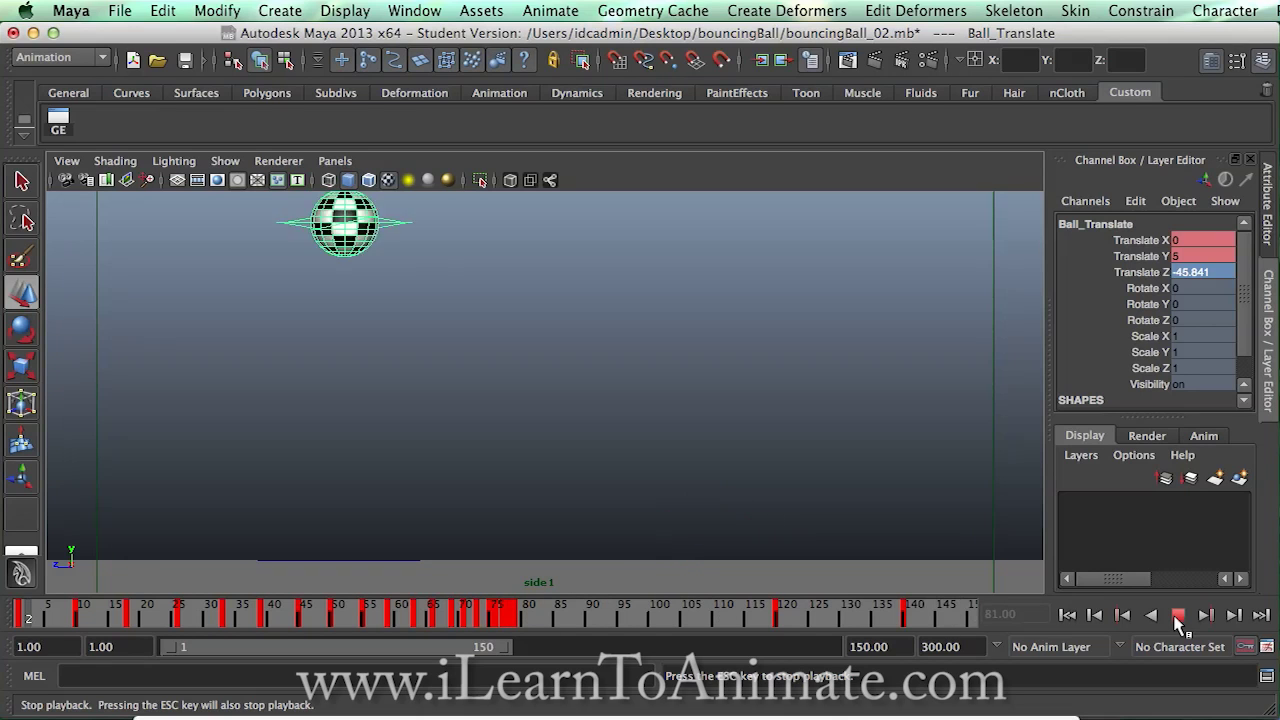
left_click(1178, 616)
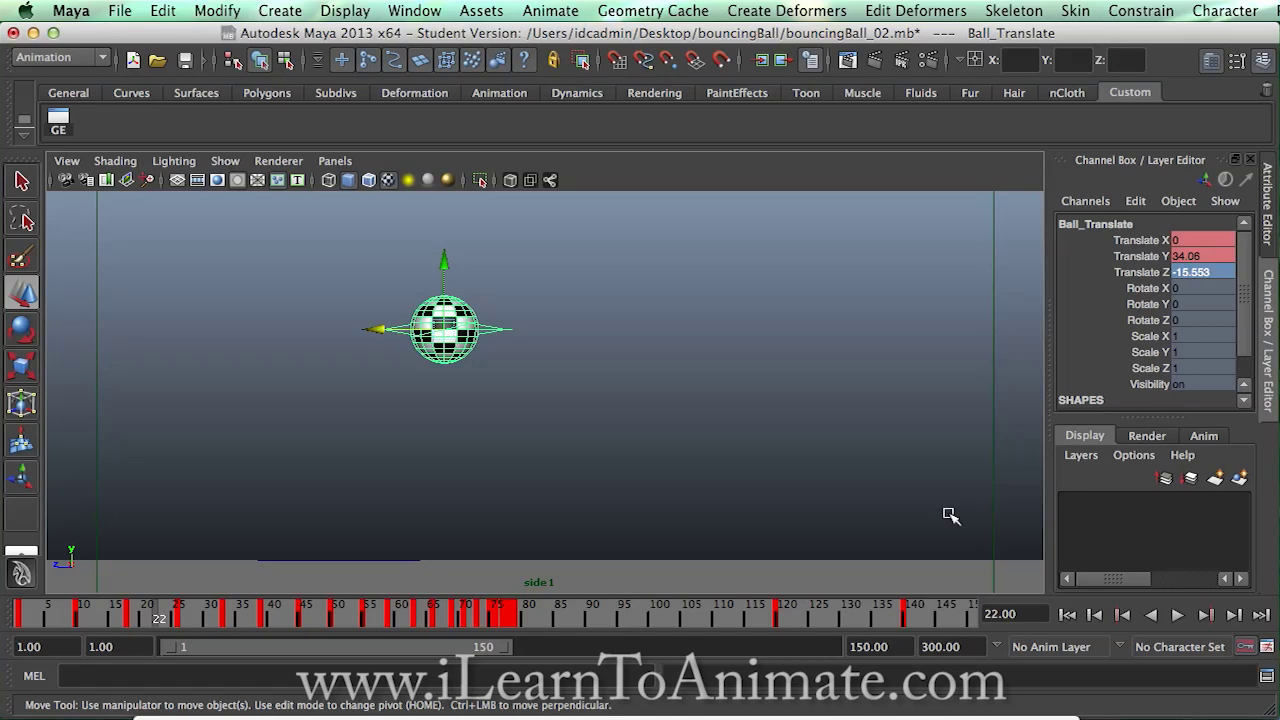
- At frame 140, change the ball's Translate Z from -54.55 to -54.45
left_click_drag(903, 619, 914, 617)
double_click(1201, 275)
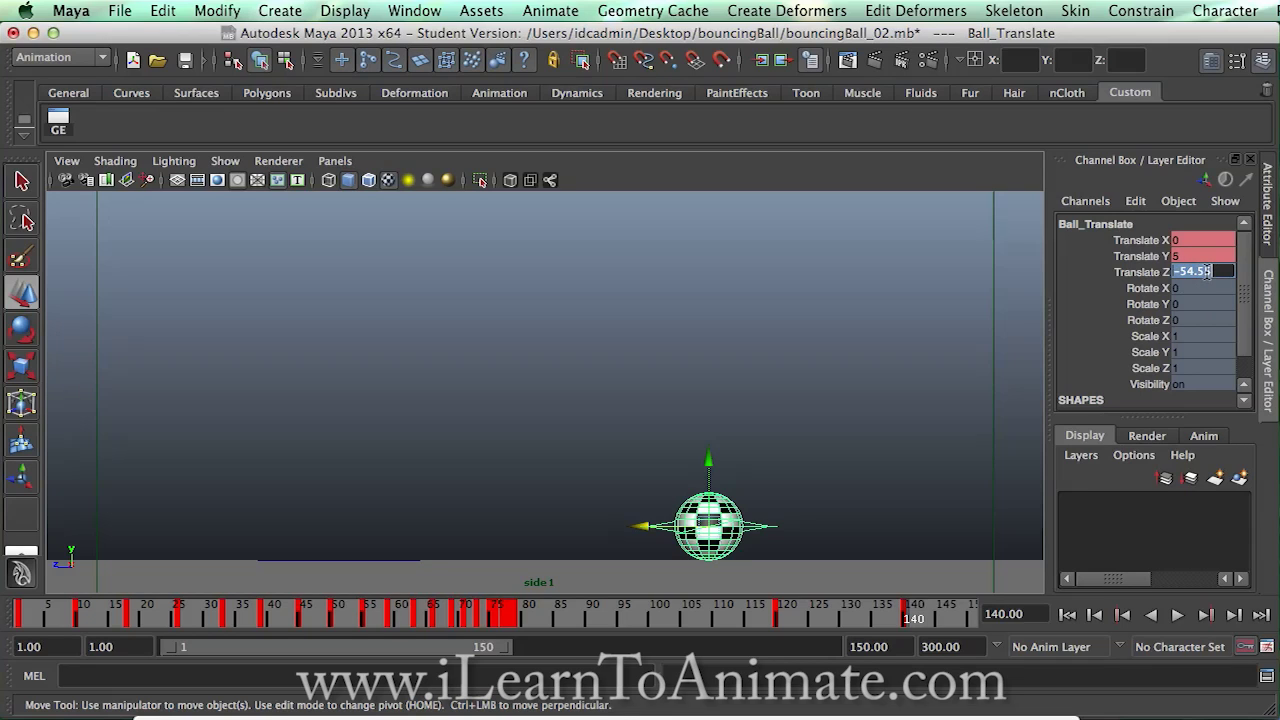
left_click_drag(1205, 272, 1213, 279)
key("BackSpace")
key("Return")
- Play the ending from about frame 104 and stop near frame 102
left_click(680, 607)
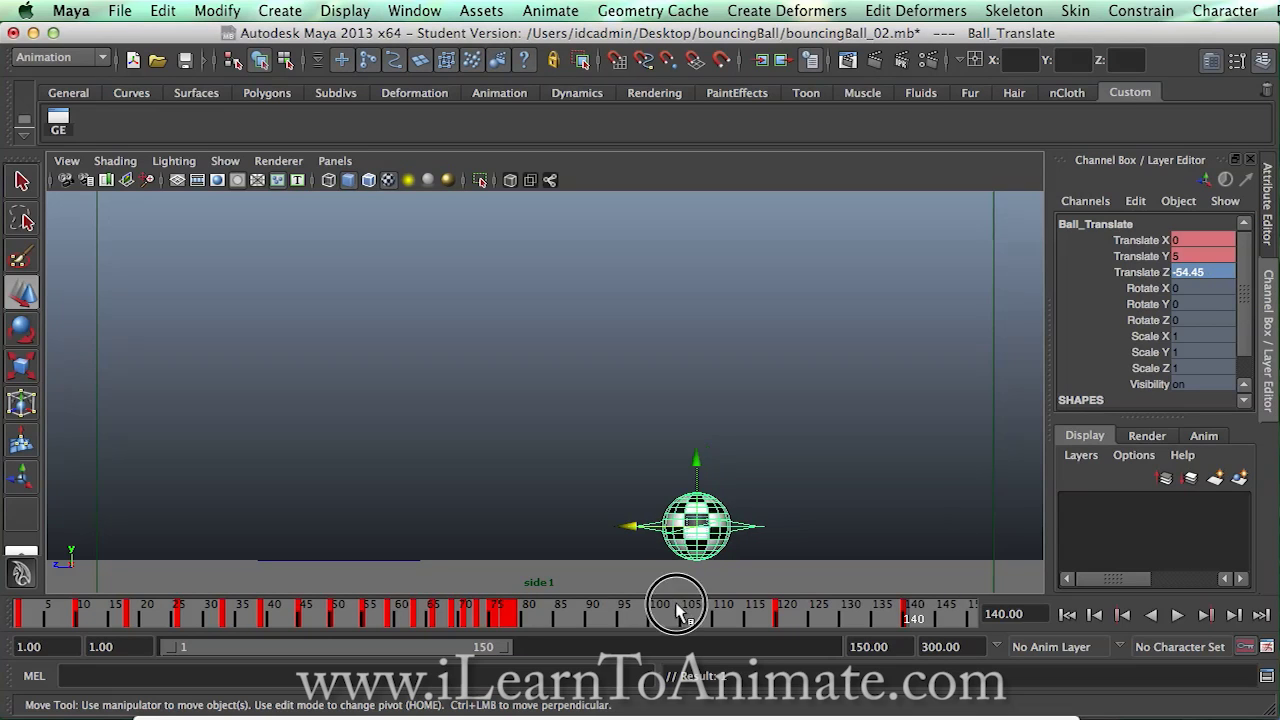
left_click(1177, 615)
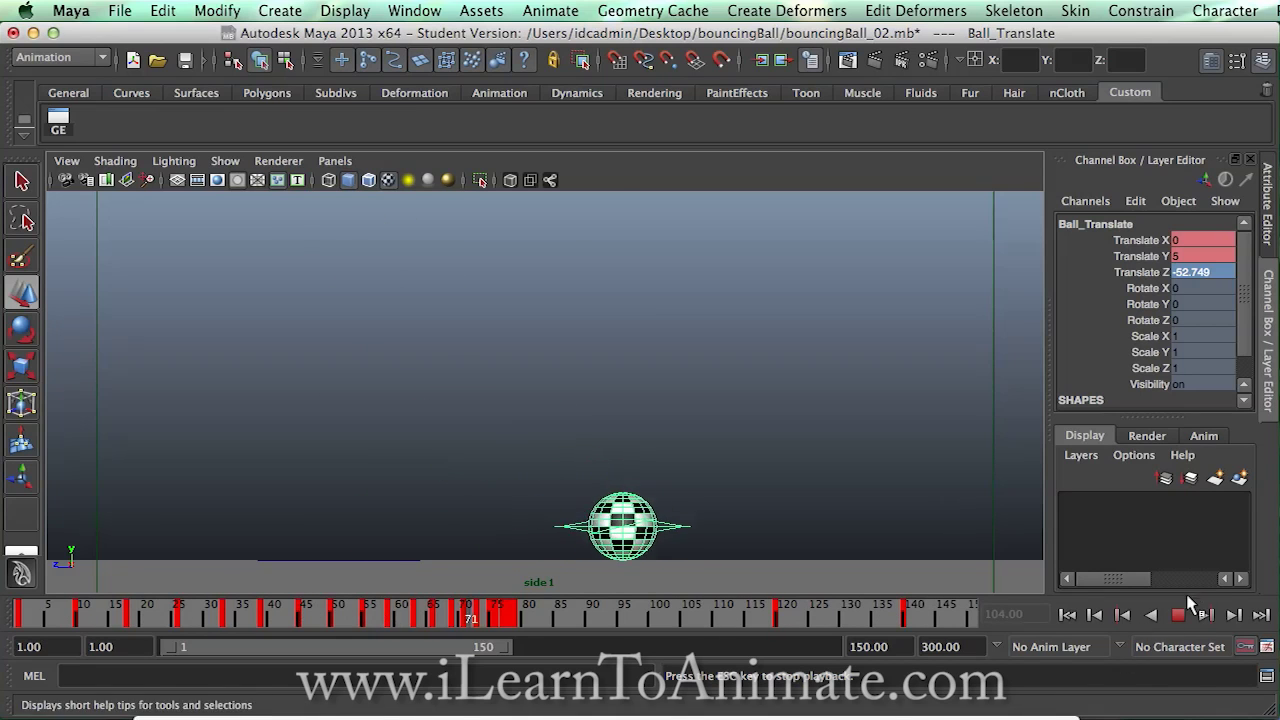
left_click(1179, 615)
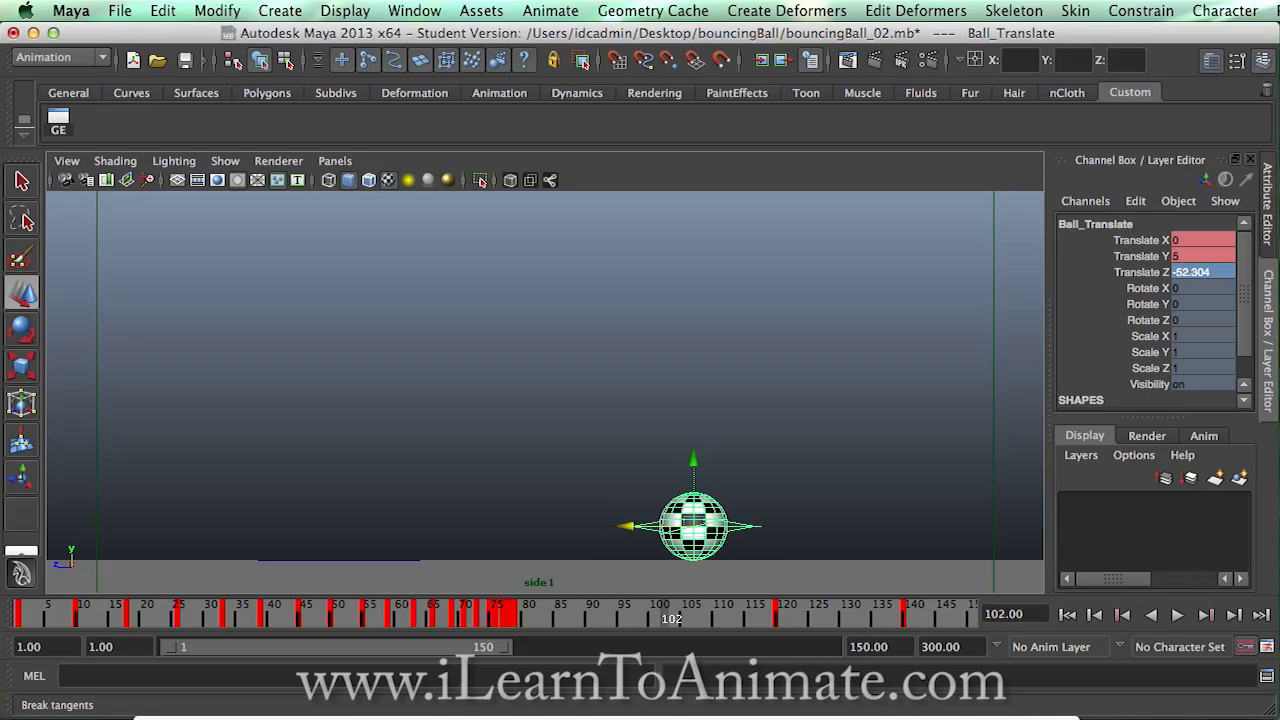
- In the Graph Editor, frame the Translate Z curve and shift its final keys earlier and lower
left_click_drag(757, 494, 739, 281)
key("a")
scroll(772, 430, "up", 2)
left_click_drag(846, 458, 985, 527)
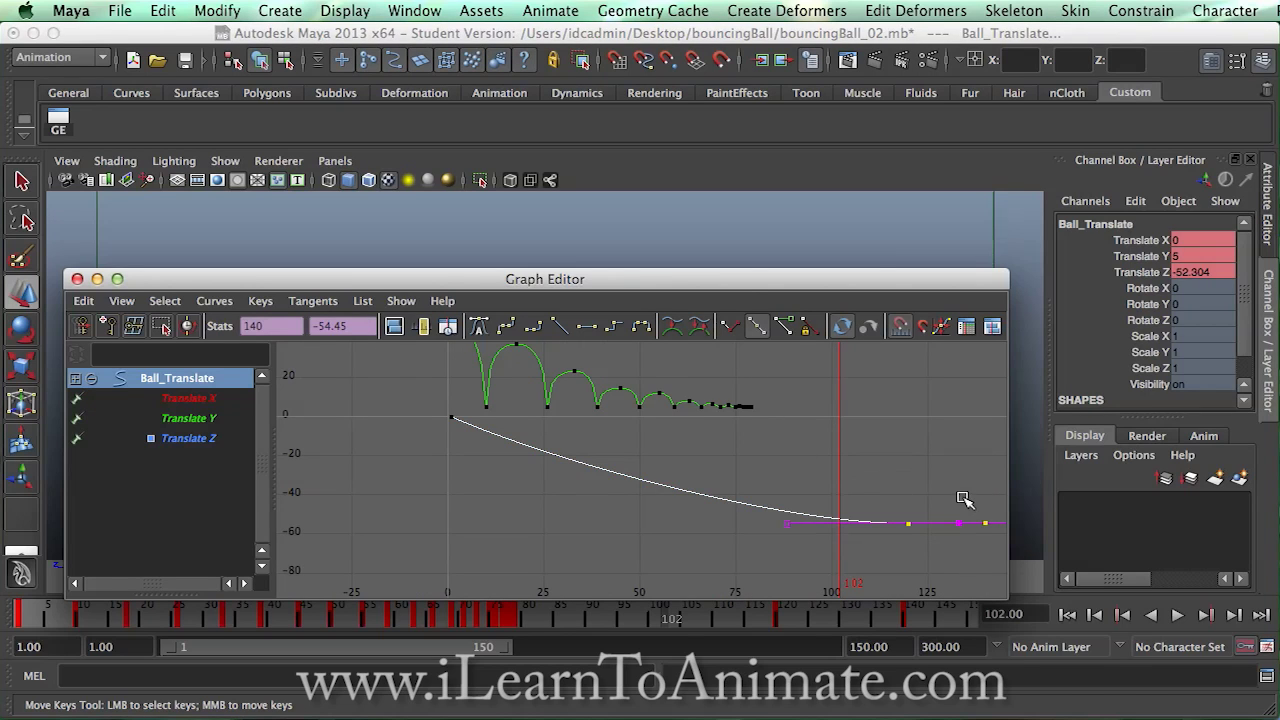
key("f")
left_click_drag(333, 375, 988, 574)
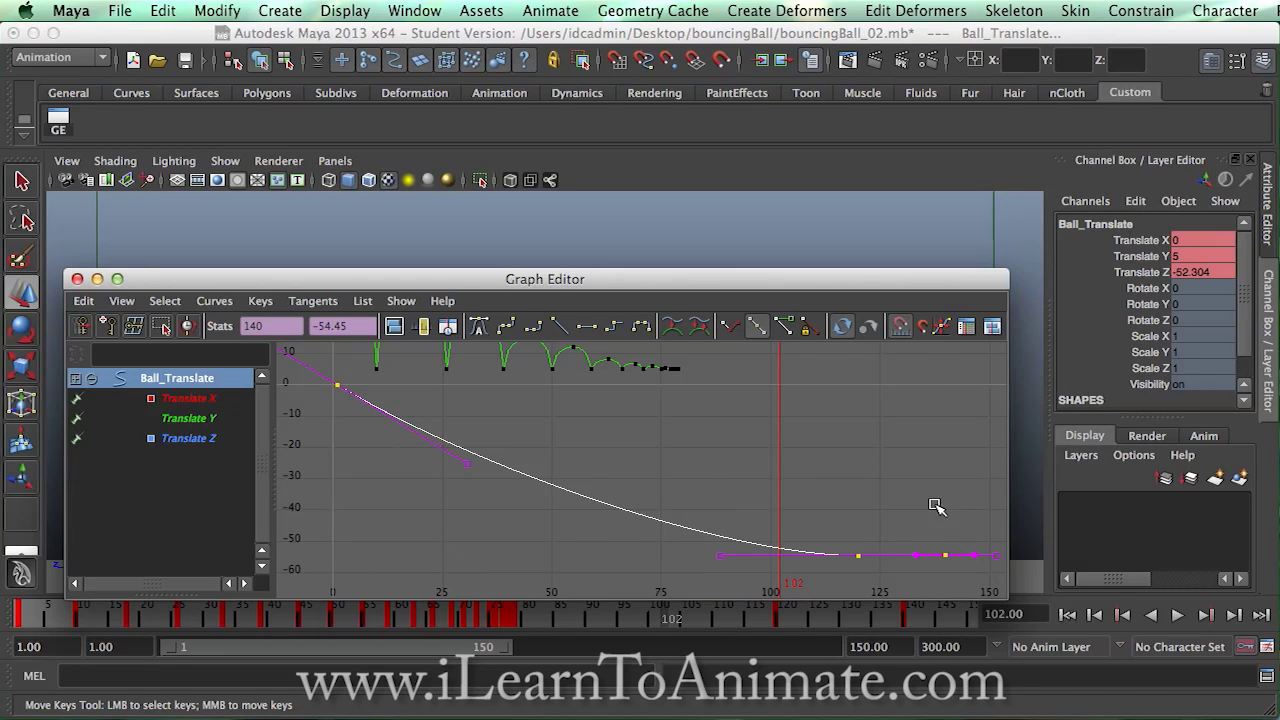
scroll(834, 437, "up", 3)
middle_click_drag(851, 423, 543, 437)
scroll(543, 437, "down", 3)
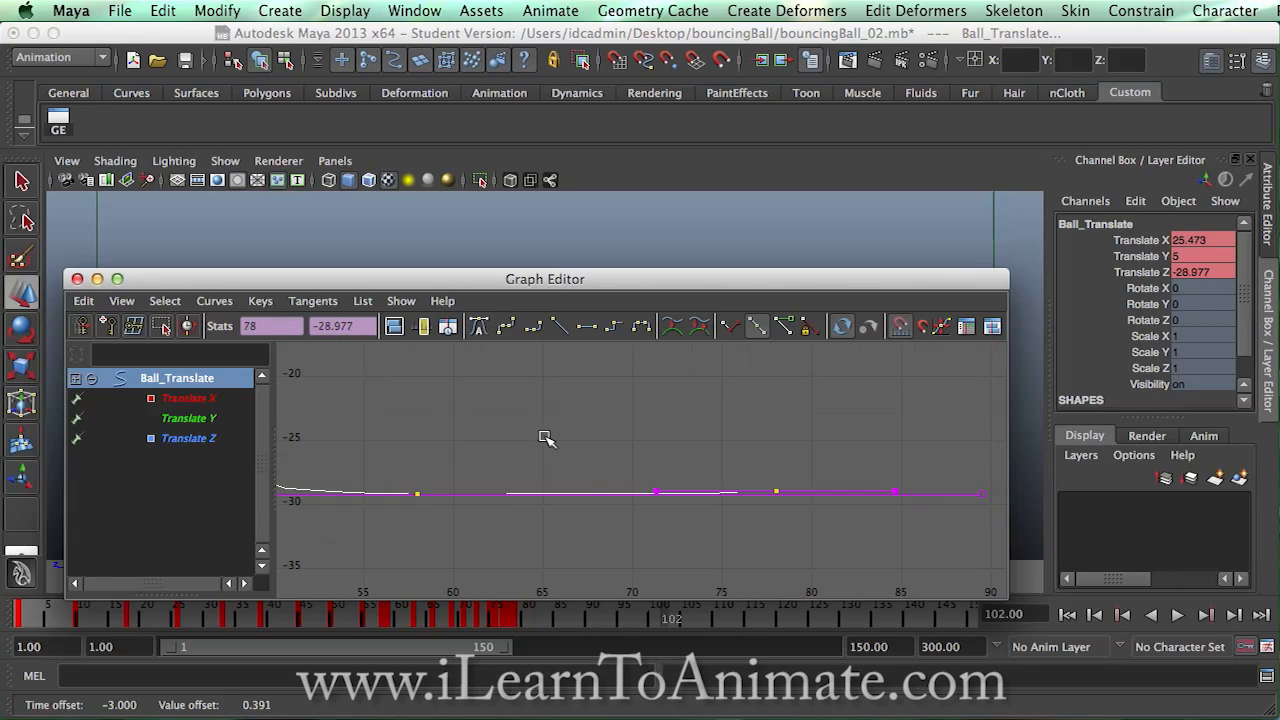
scroll(545, 437, "down", 2)
- Break tangents on the frame-58 key, move the last key earlier, and play the animation
left_click_drag(490, 444, 541, 525)
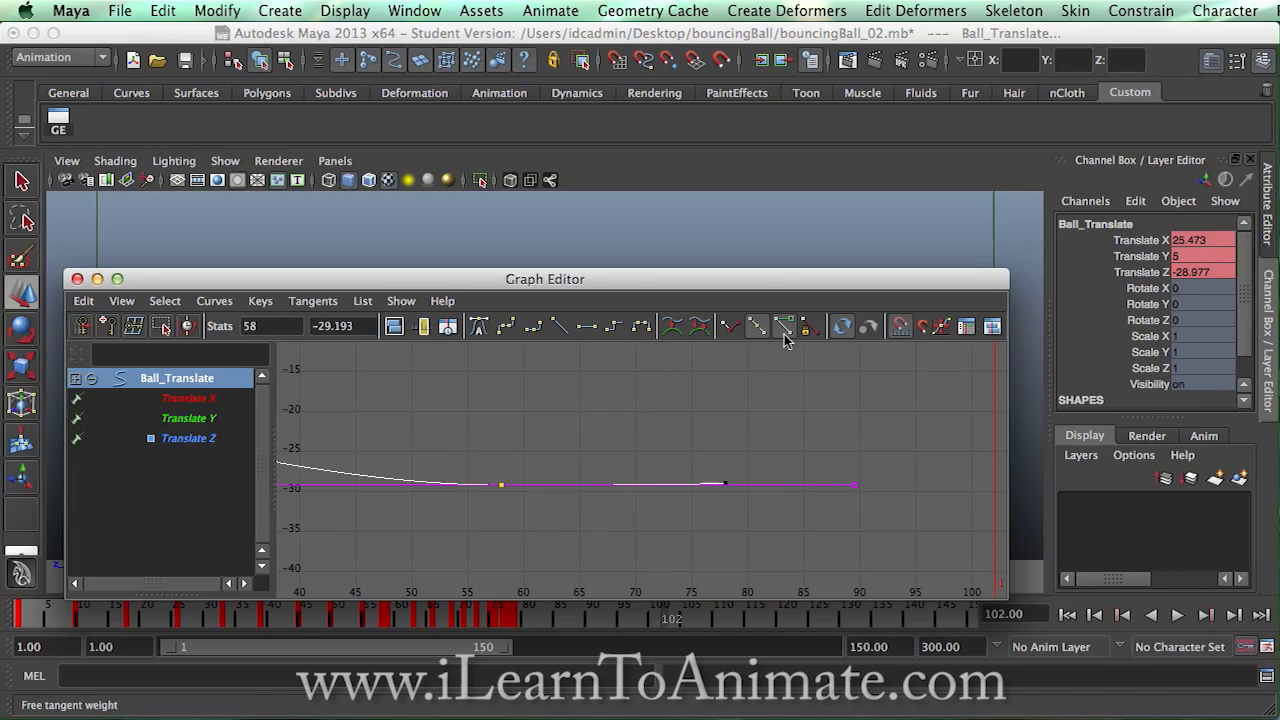
left_click(734, 329)
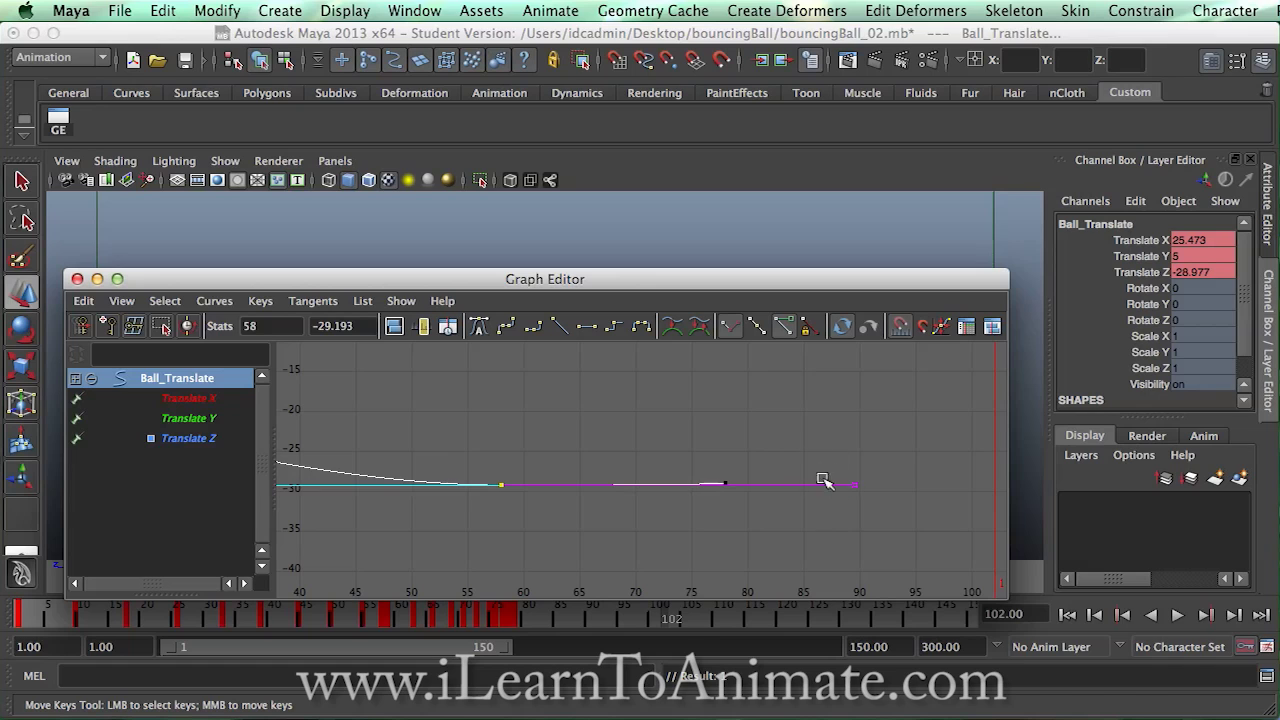
left_click_drag(823, 457, 890, 521)
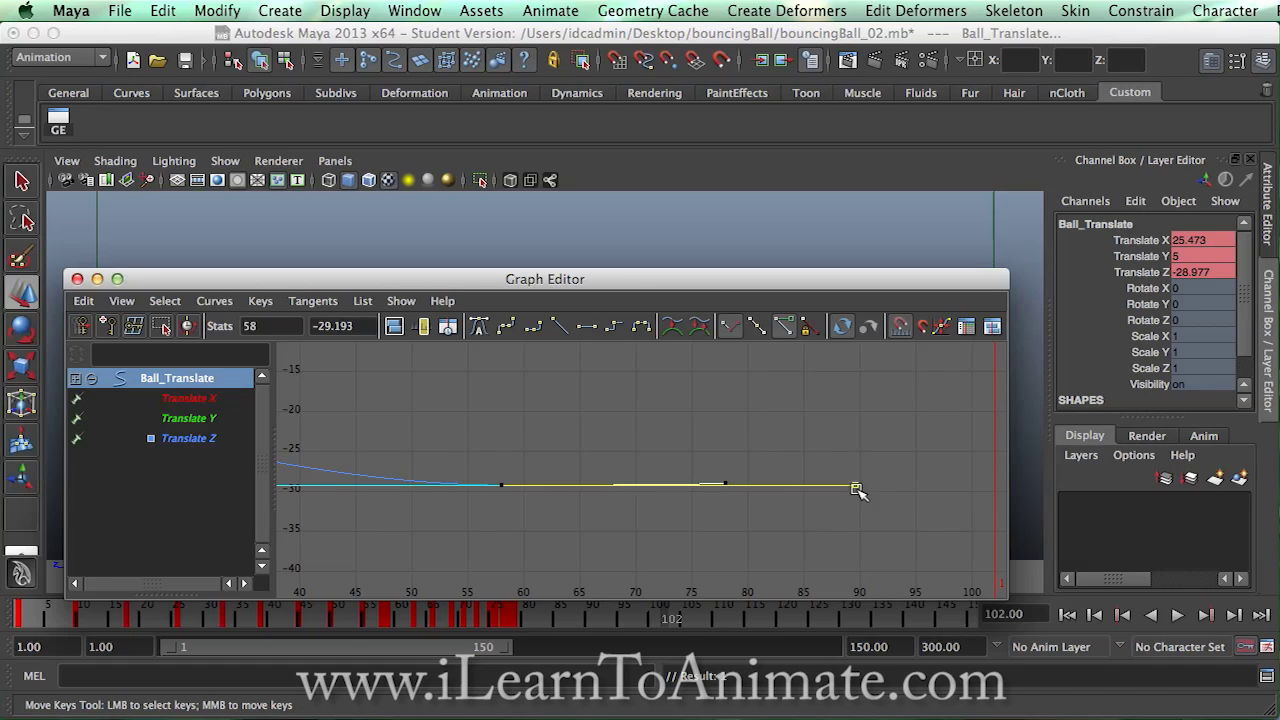
middle_click_drag(857, 488, 597, 486)
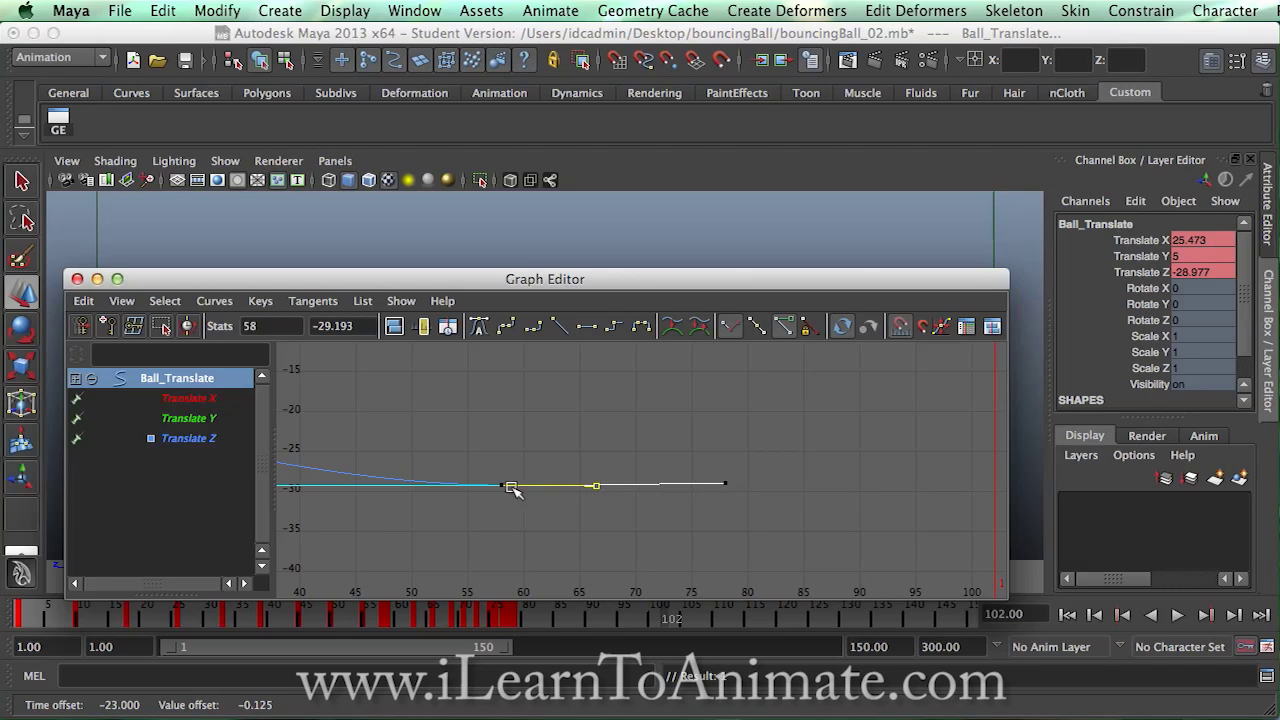
left_click_drag(700, 471, 774, 520)
left_click_drag(723, 285, 800, 718)
left_click(1177, 615)
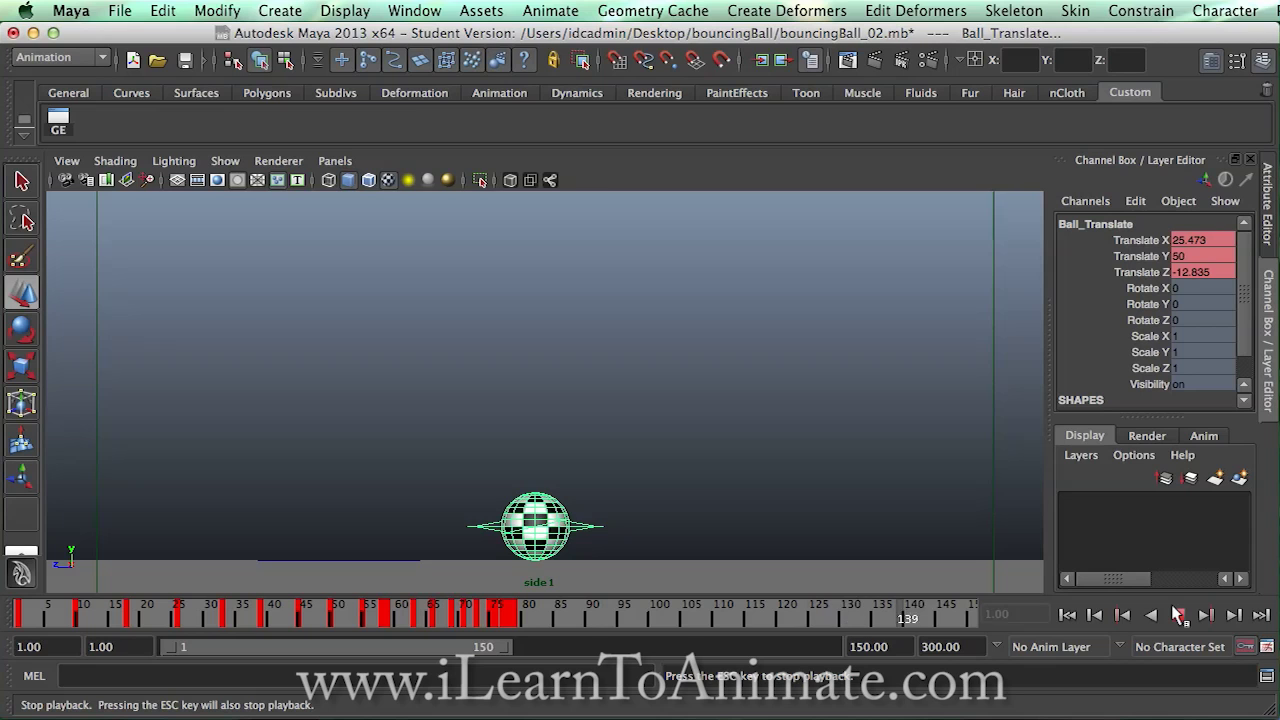
- Stop playback with the ball near frame 102 and dismiss the battery warning
left_click(1180, 616)
left_click(1030, 370)
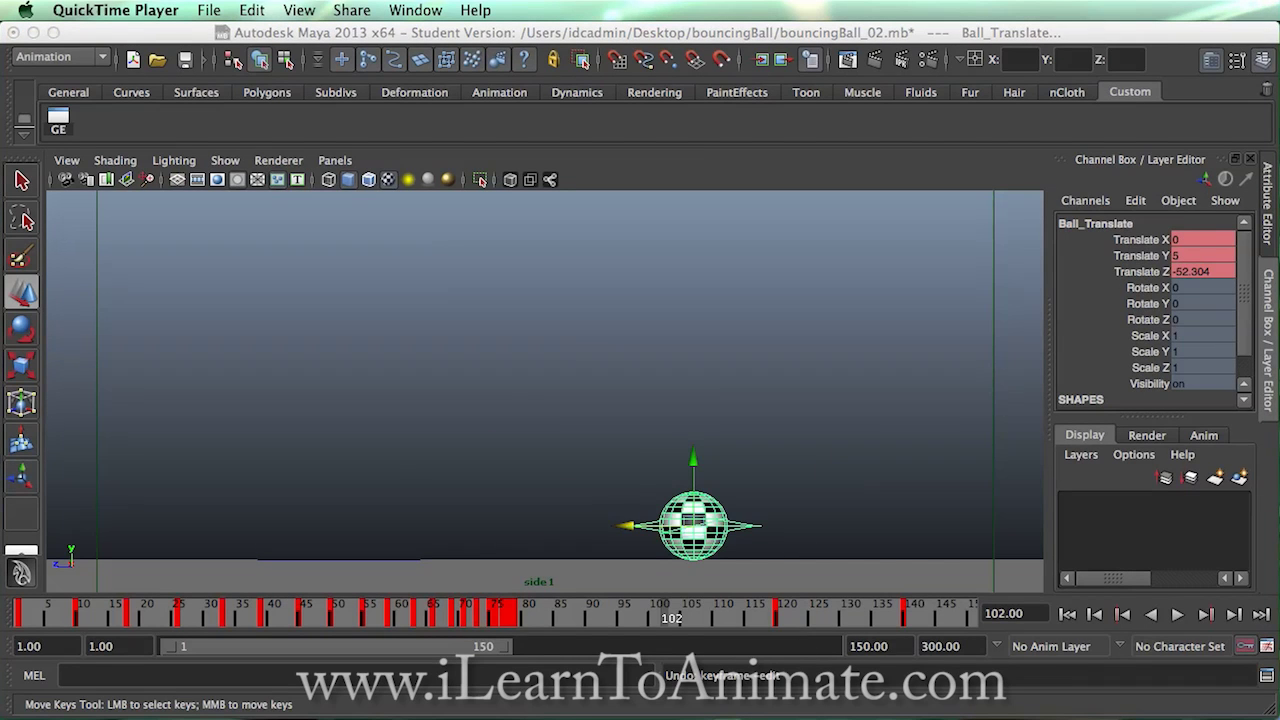
- In the Graph Editor, select the keys on Translate Z's flat tail from frame 120 and break their tangents
left_click_drag(800, 712, 724, 150)
left_click(779, 335)
left_click_drag(757, 372, 860, 409)
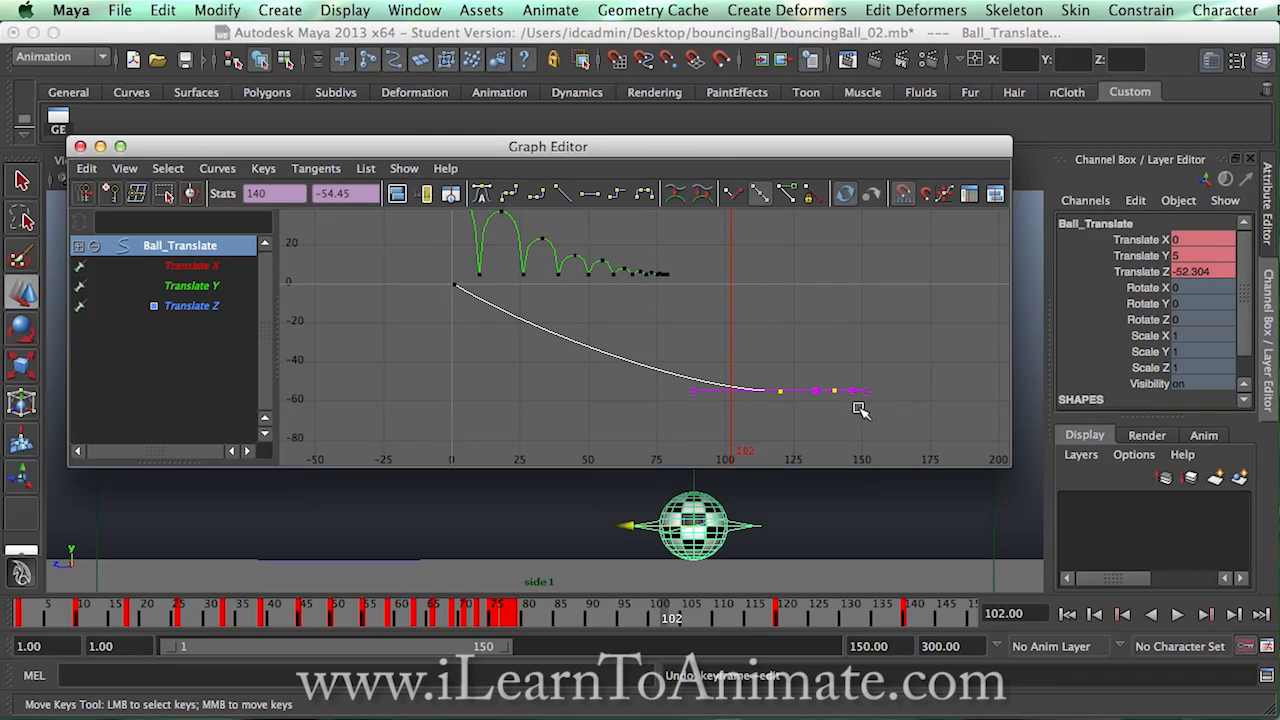
scroll(848, 413, "up", 2)
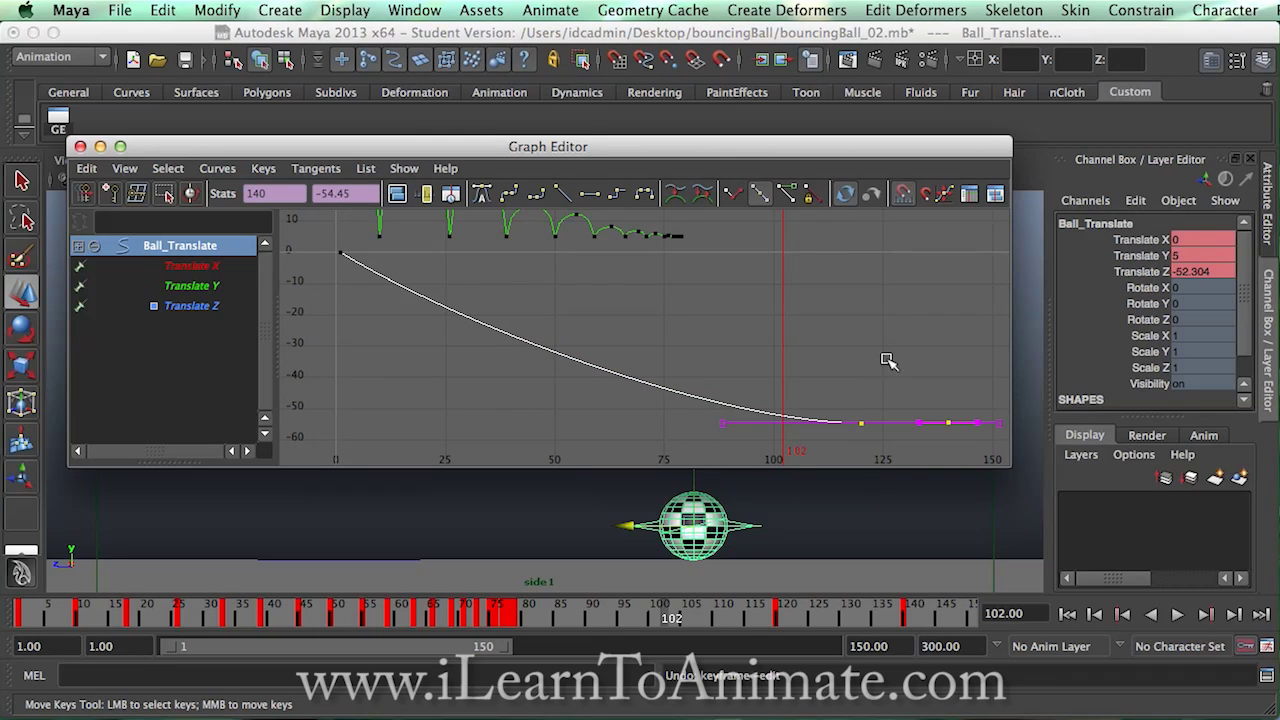
scroll(777, 291, "up", 4)
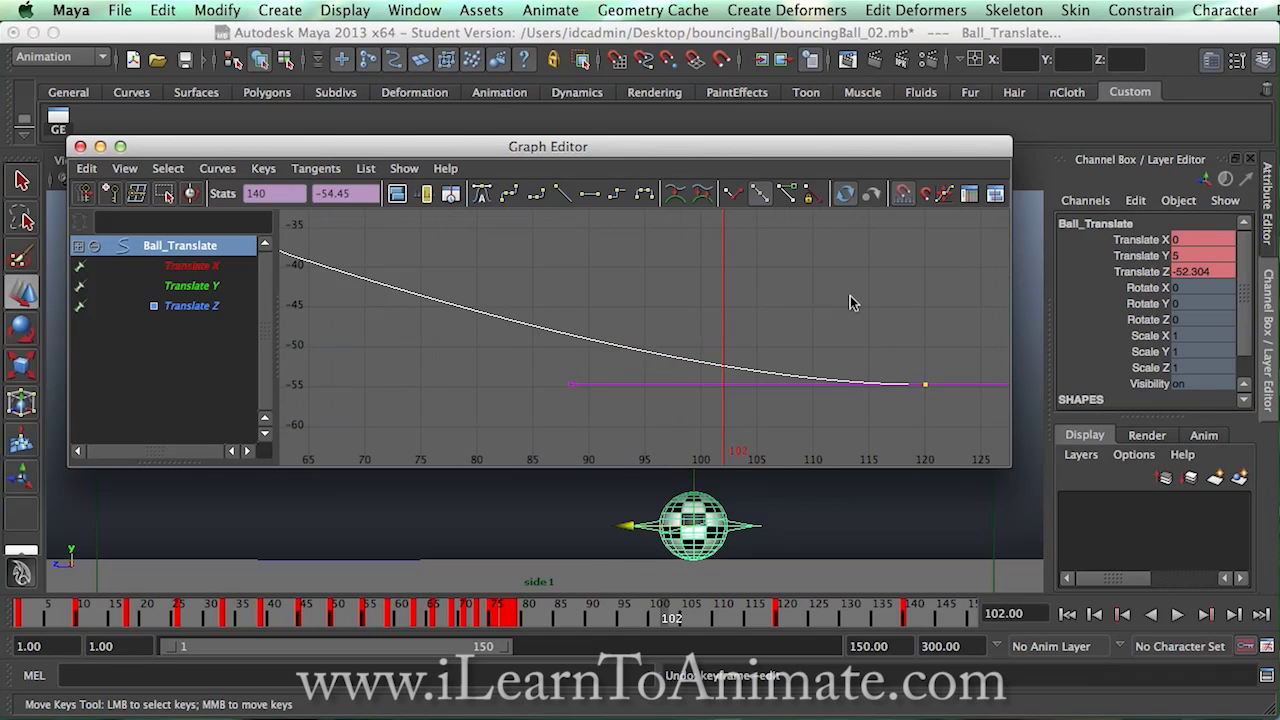
middle_click_drag(855, 304, 646, 266, "alt")
scroll(684, 275, "down", 2)
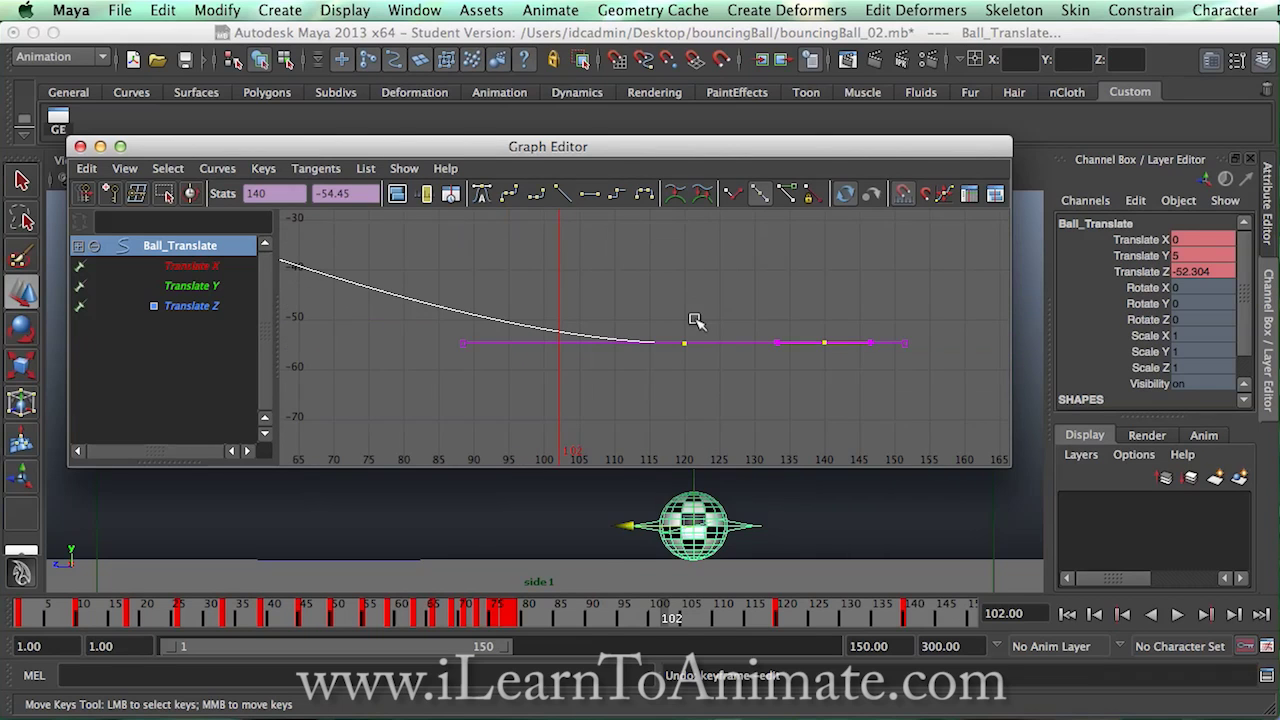
left_click_drag(729, 346, 735, 372)
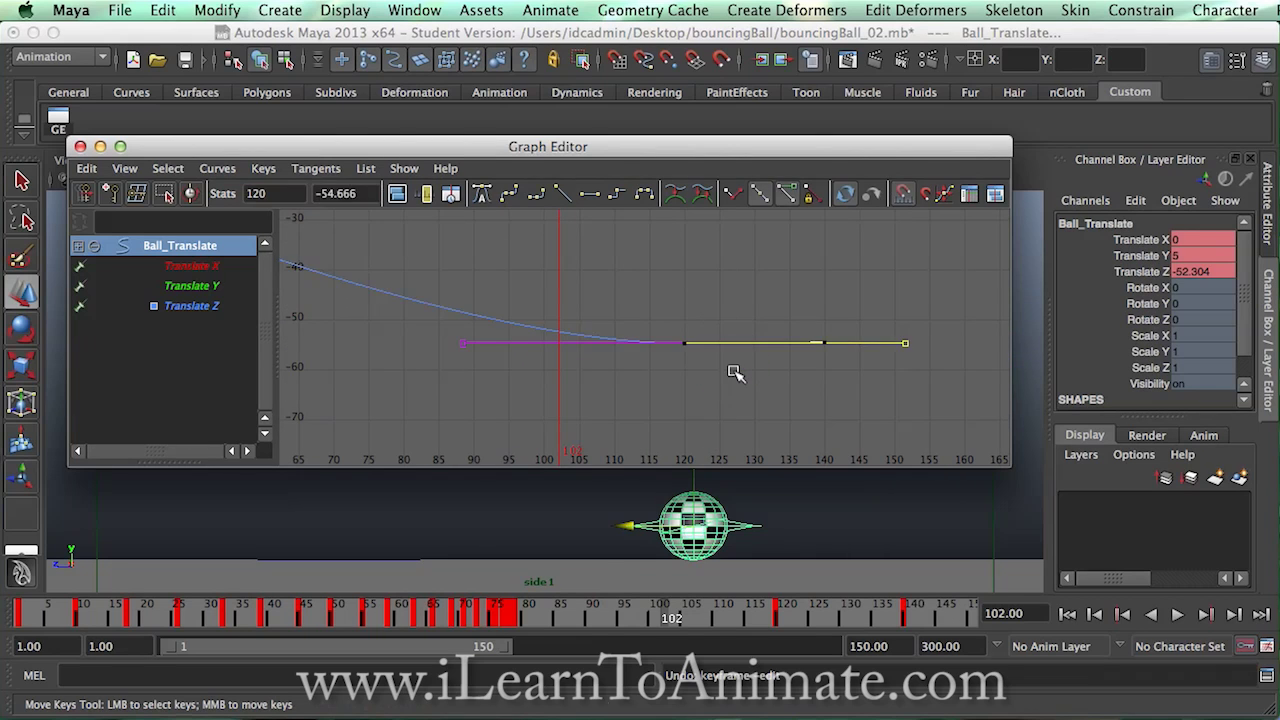
left_click(731, 194)
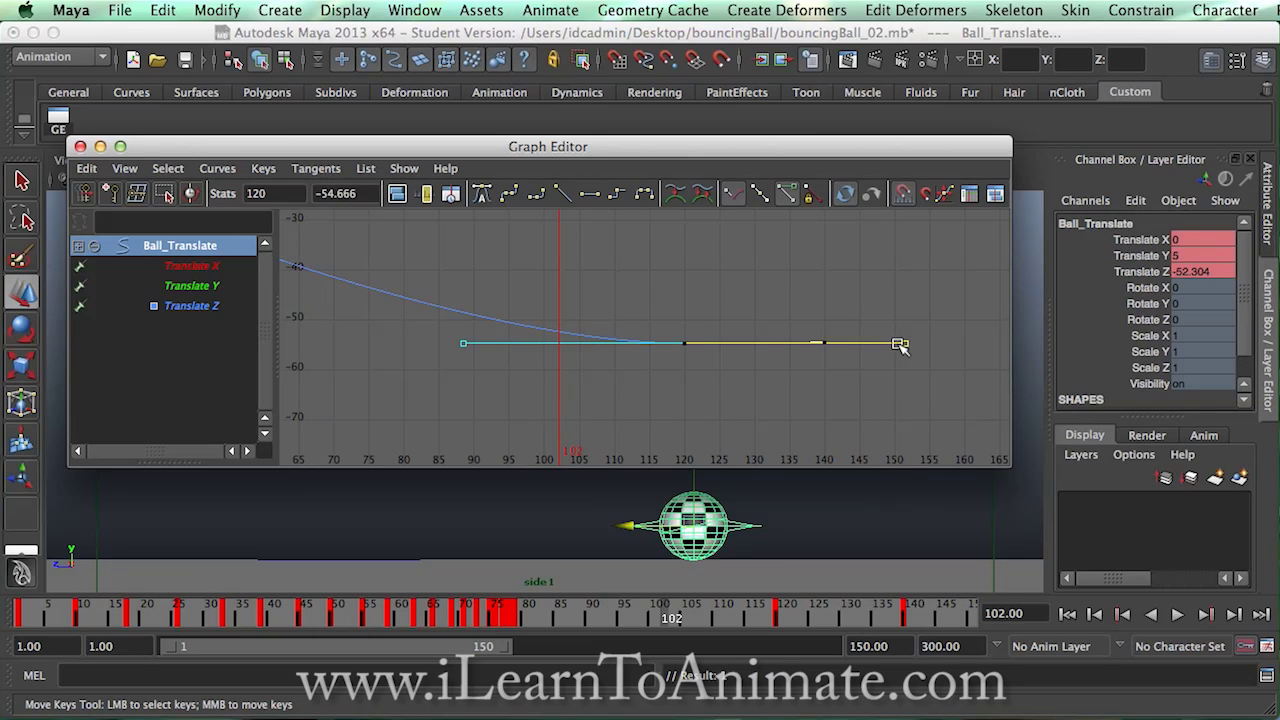
- Move the end key earlier to about frame 140, frame both keys, and play
middle_click_drag(905, 343, 737, 343)
left_click(720, 320)
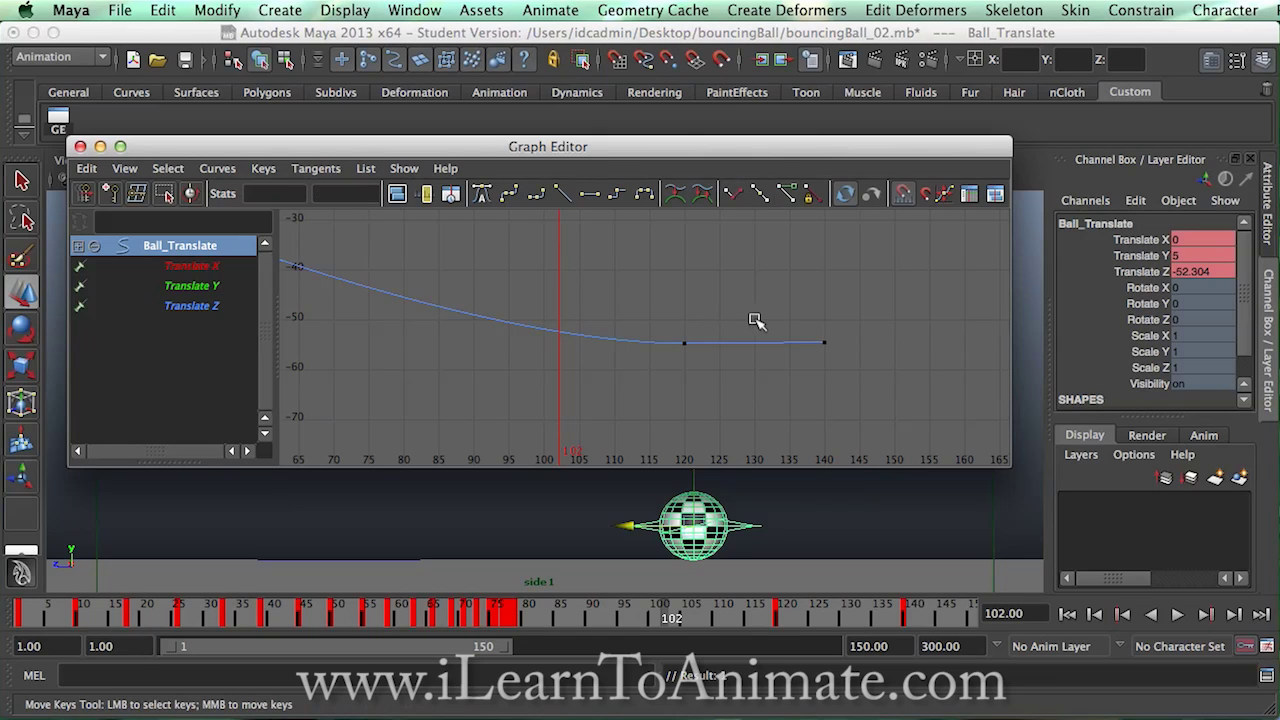
left_click_drag(671, 306, 851, 374)
key("f")
left_click(1177, 615)
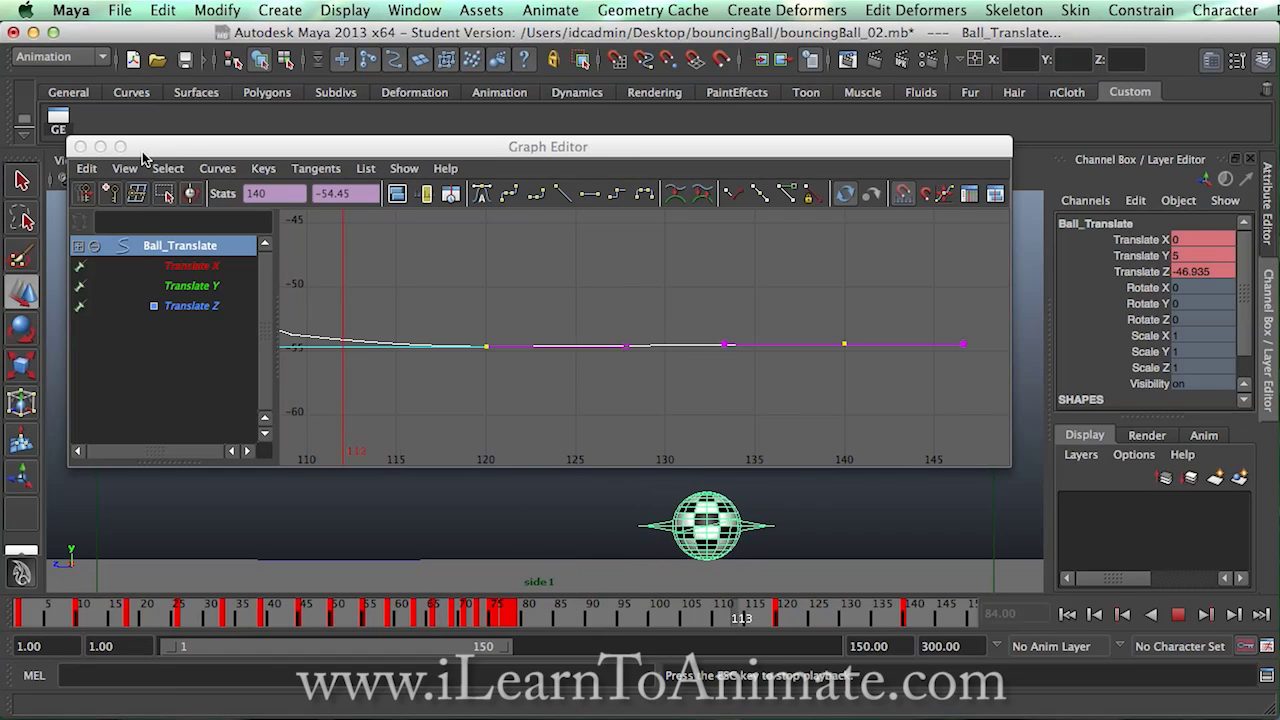
- Close the Graph Editor while playback continues, revealing the ball in the side view
left_click(80, 147)
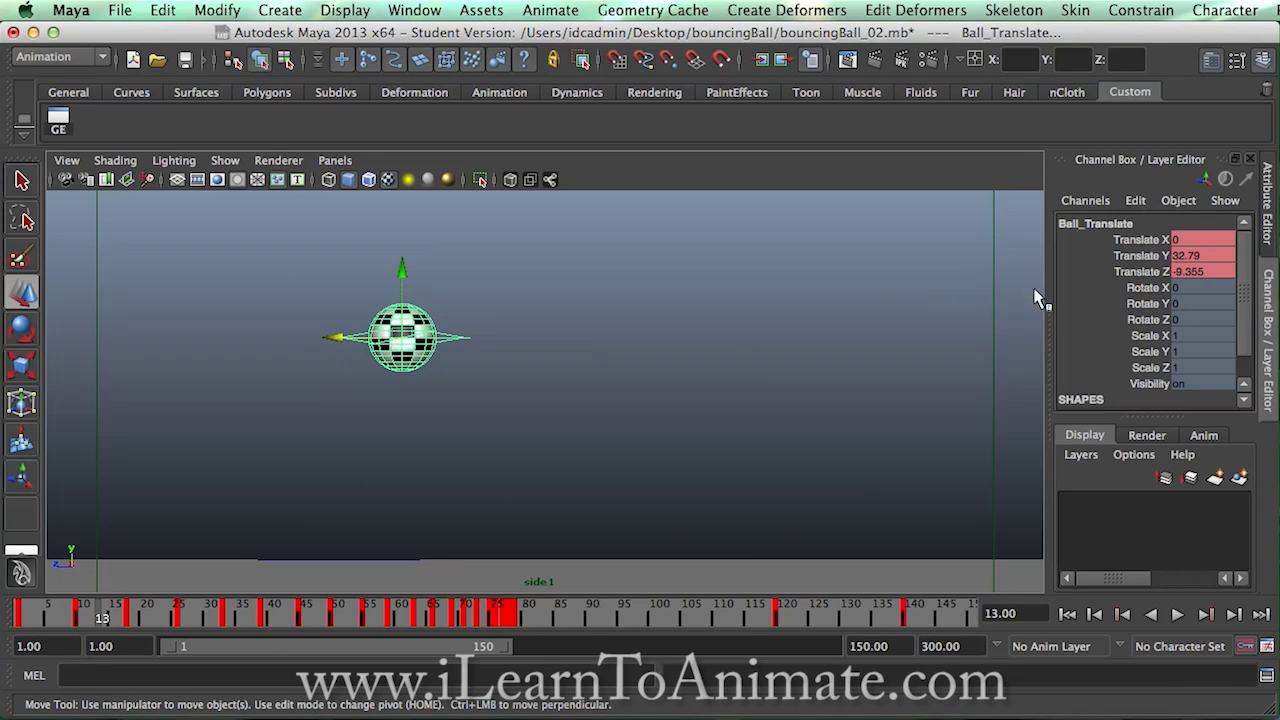
- Widen the Channel Box, narrow the side view, and zoom and pan to frame the ball
left_click_drag(1048, 300, 582, 371)
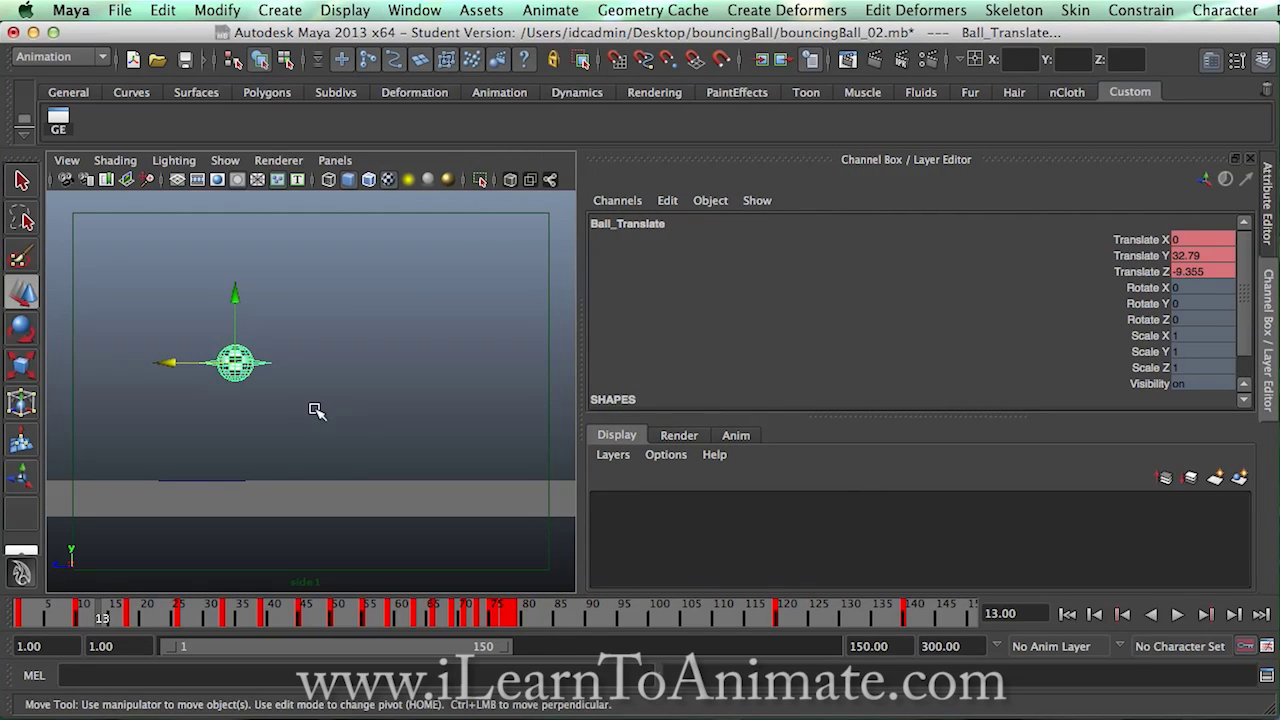
scroll(316, 410, "up", 3)
scroll(316, 410, "up", 1)
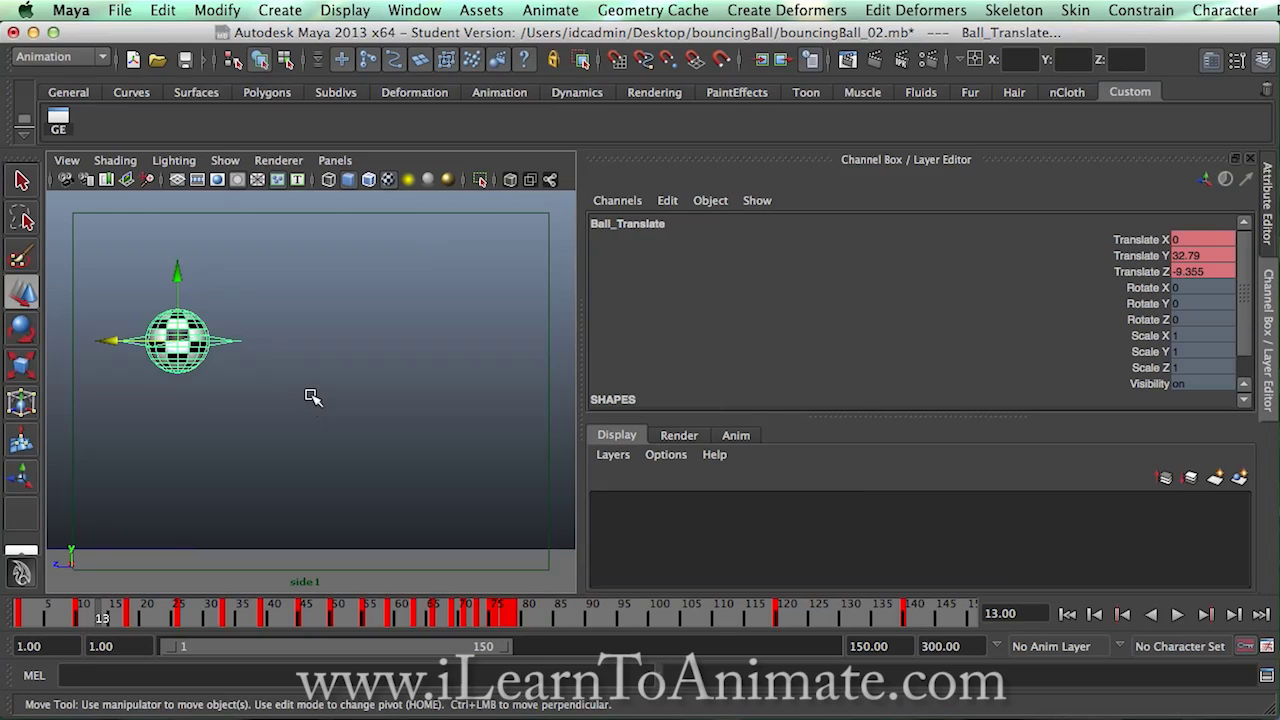
left_click_drag(160, 622, 18, 620)
scroll(255, 300, "down", 1)
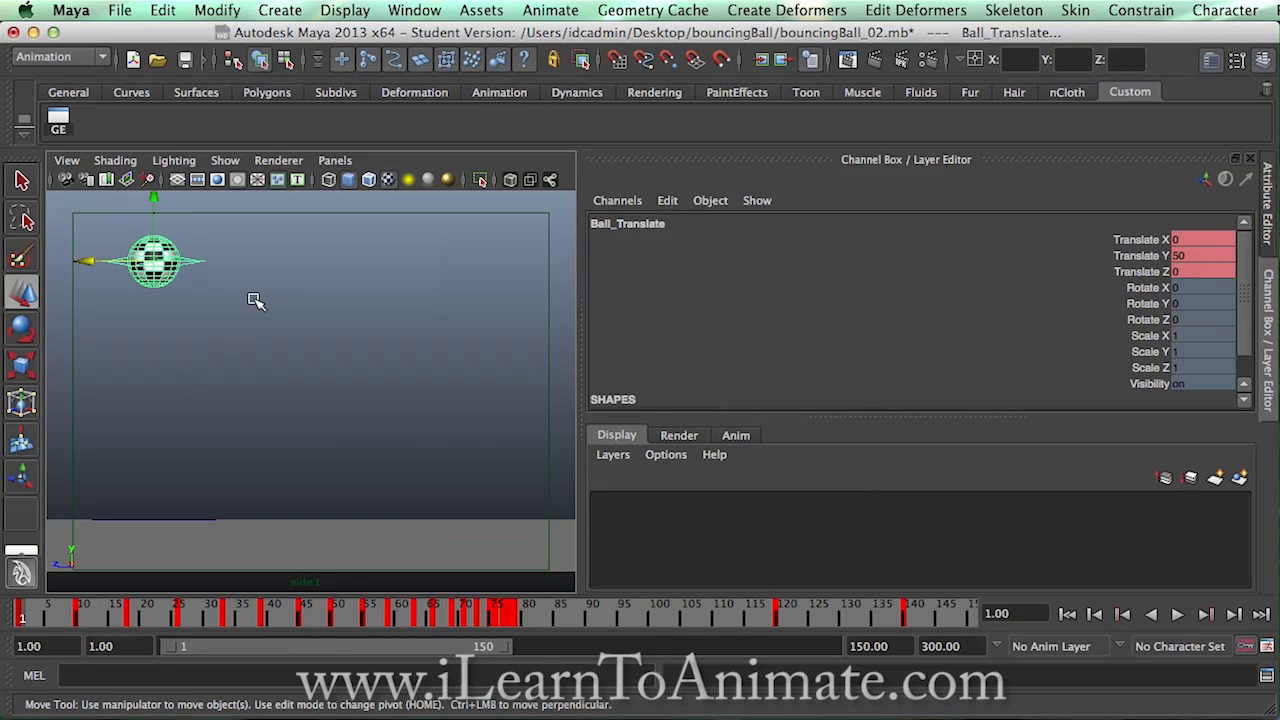
middle_click_drag(258, 298, 242, 321, "alt")
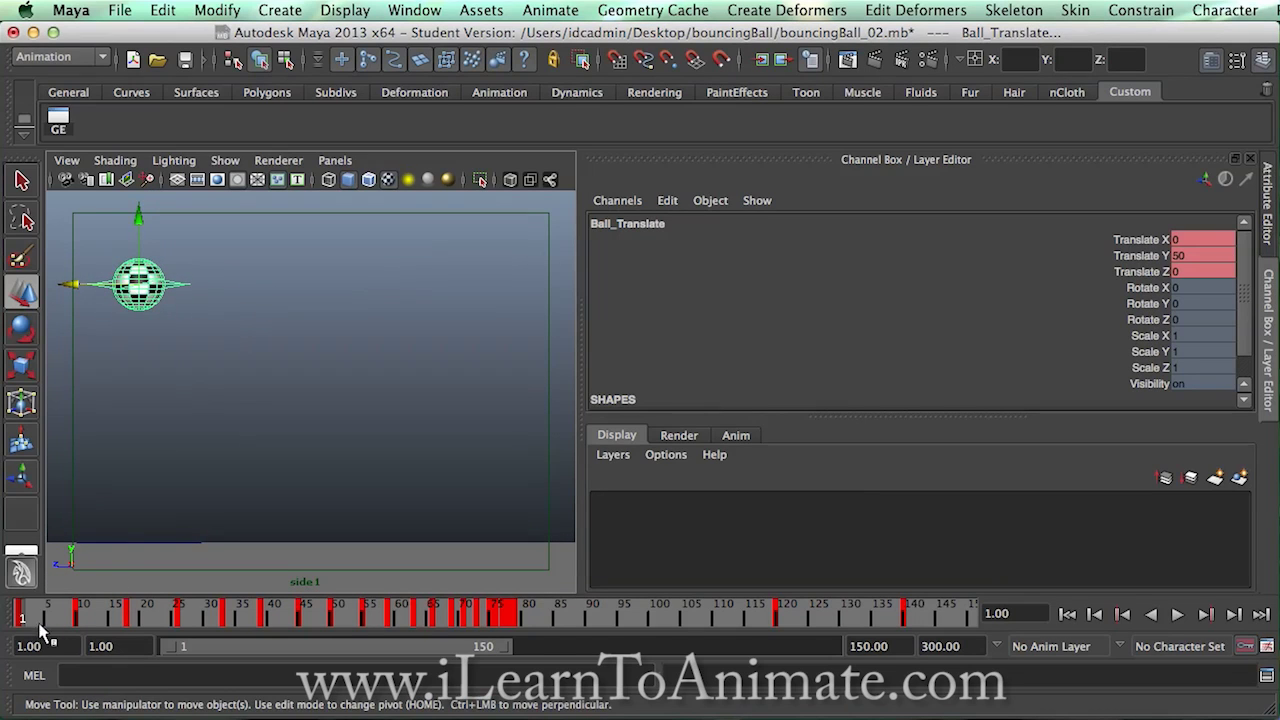
- Scrub through the first bounces, adjust the view, and return to frame 1
left_click_drag(34, 620, 817, 560)
middle_click_drag(385, 398, 418, 400, "alt")
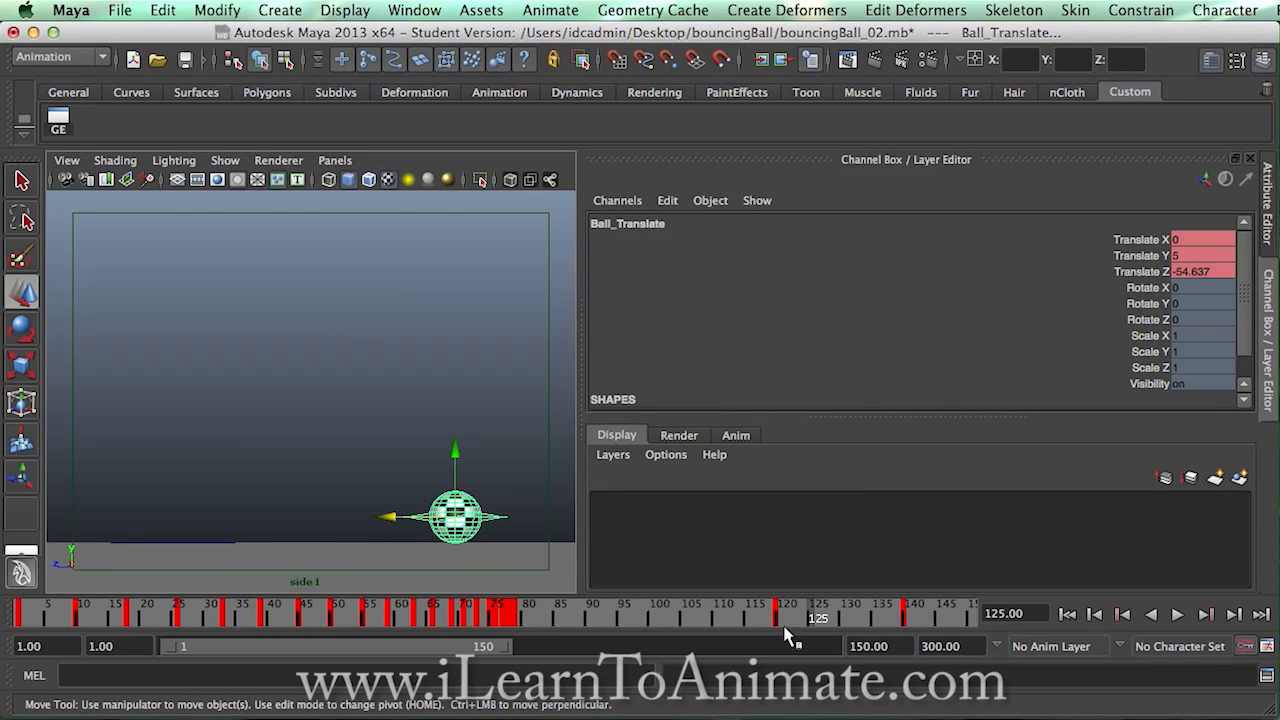
left_click_drag(799, 620, 18, 622)
- At frame 1, hide NURBS curves in the side view
left_click(237, 264)
left_click(224, 162)
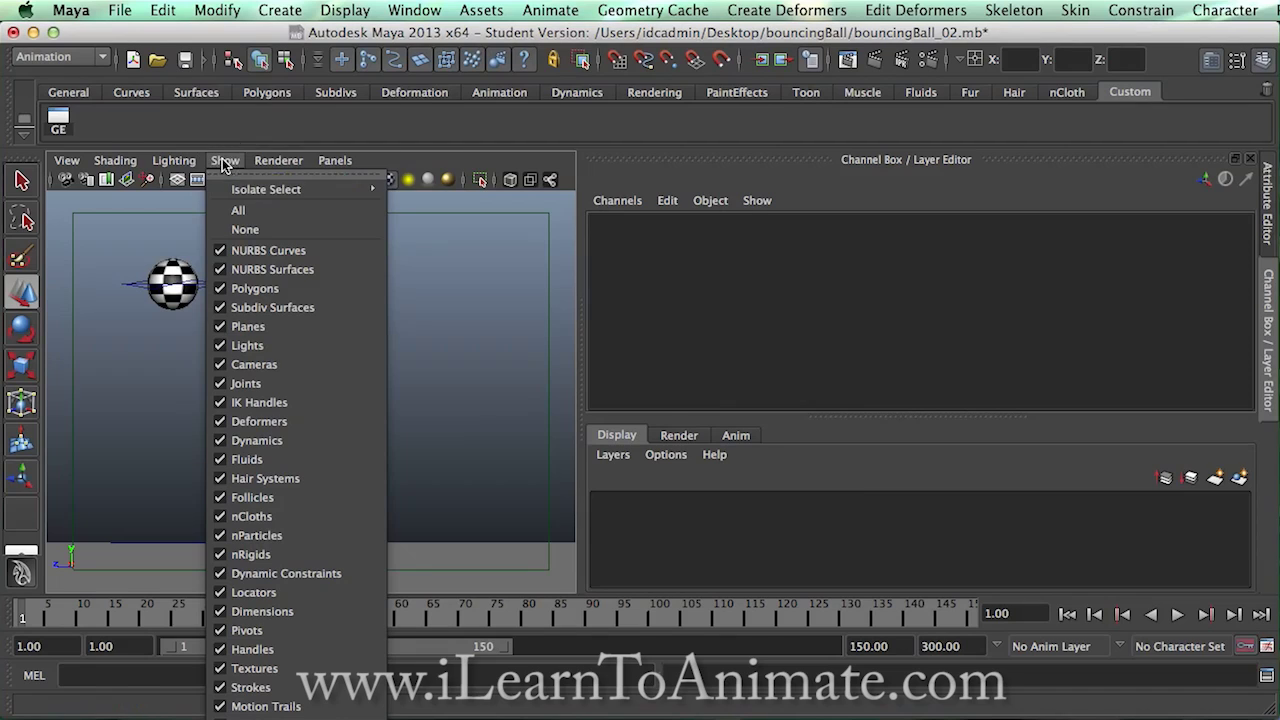
left_click(221, 252)
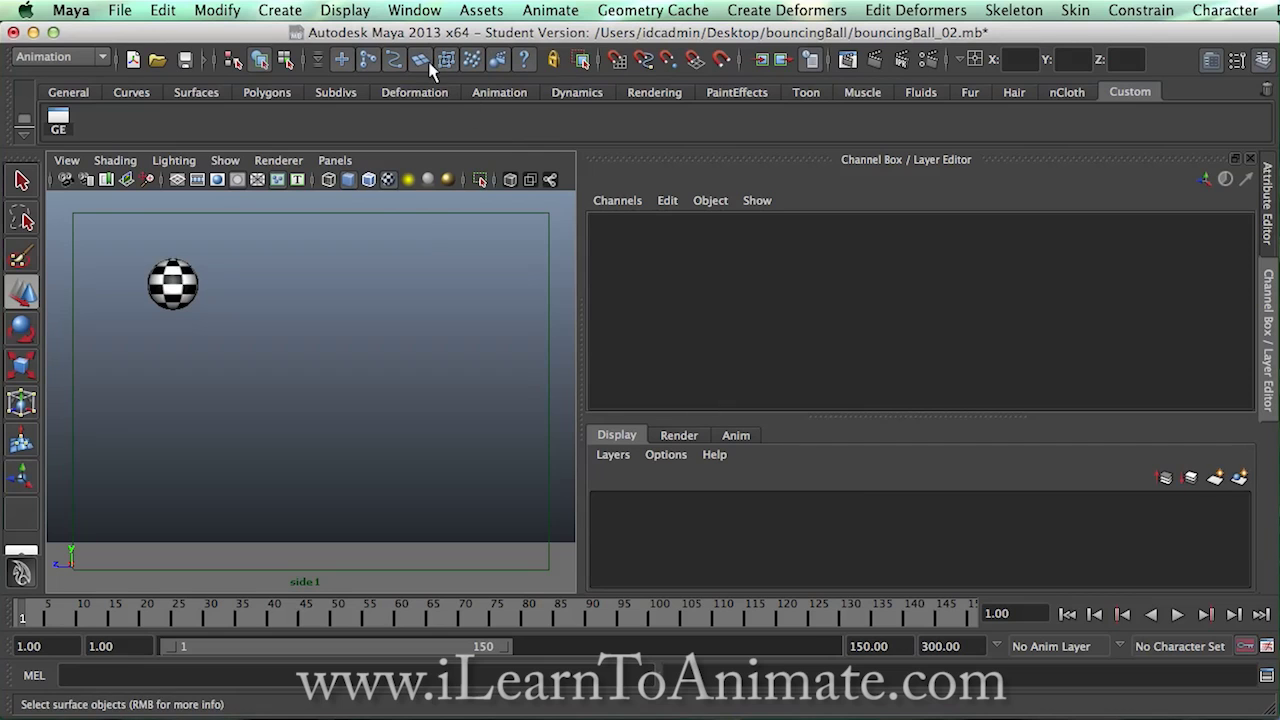
- Playblast the animation to a movie file named bouncingBall_02a
left_click(405, 12)
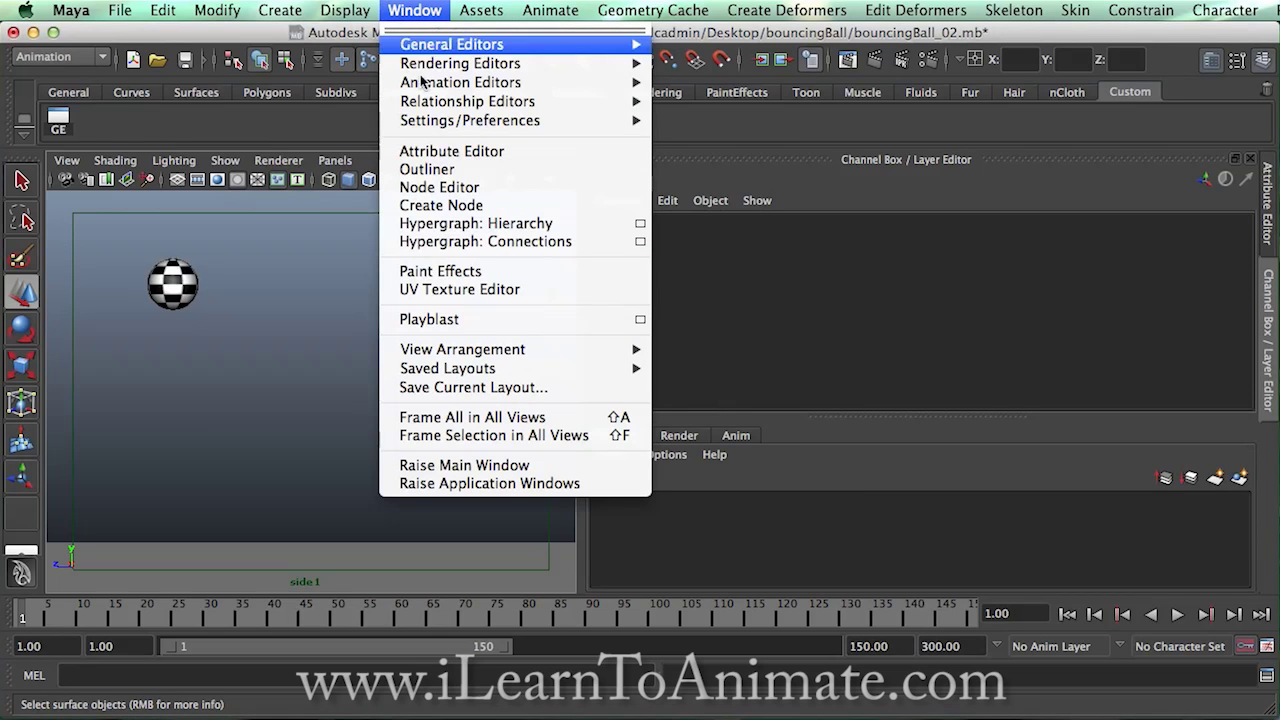
left_click(640, 322)
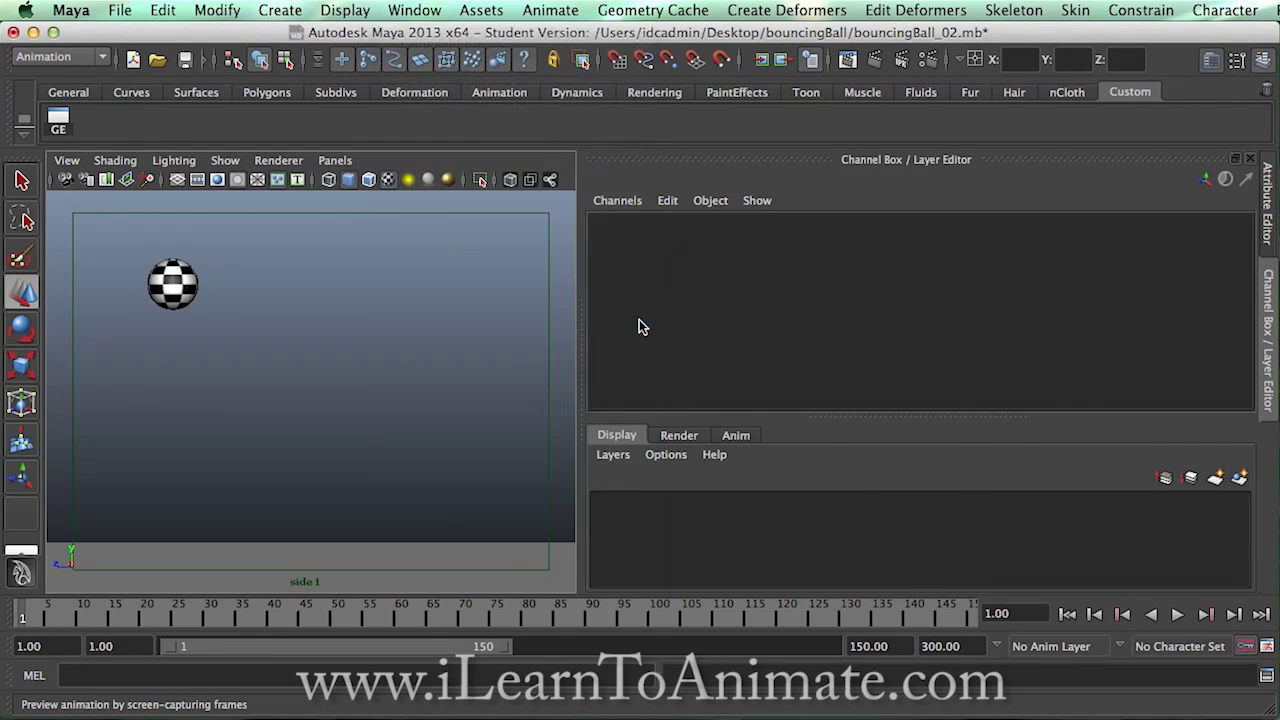
left_click_drag(1230, 403, 1222, 475)
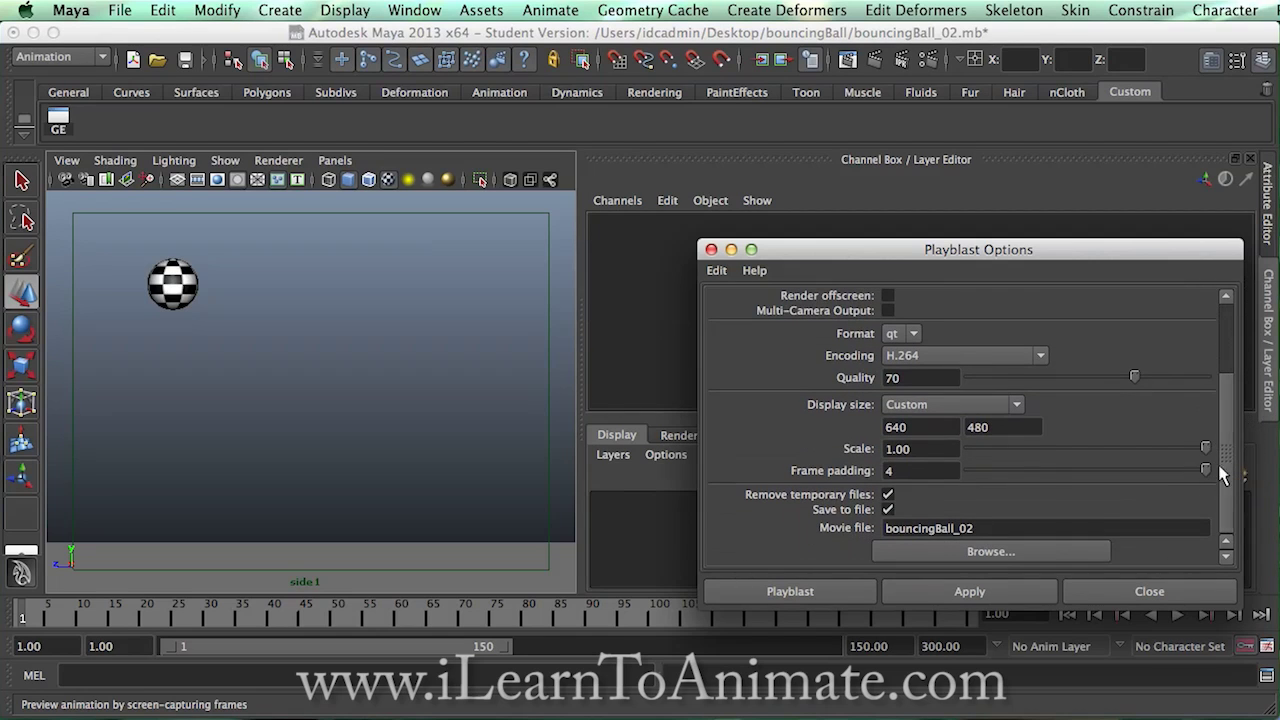
left_click(985, 528)
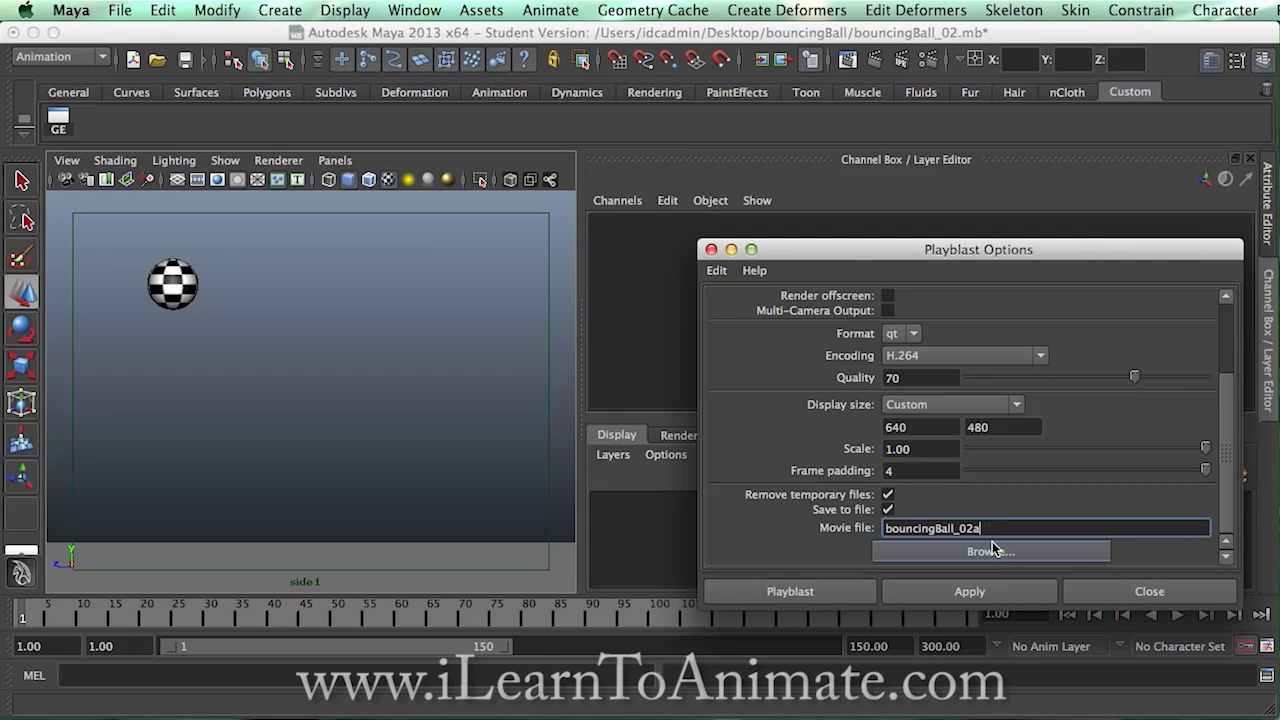
left_click(862, 592)
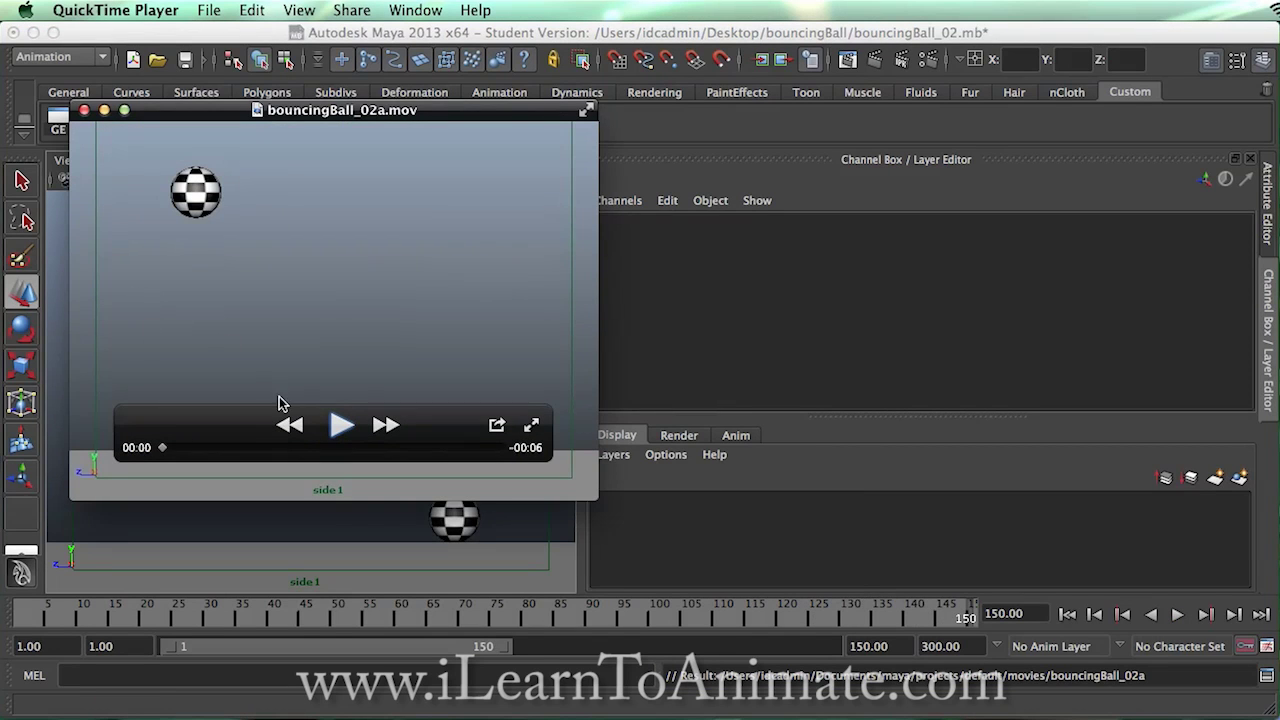
- Move QuickTime's controller bar to the movie's top and play bouncingBall_02a.mov
left_click_drag(257, 433, 338, 141)
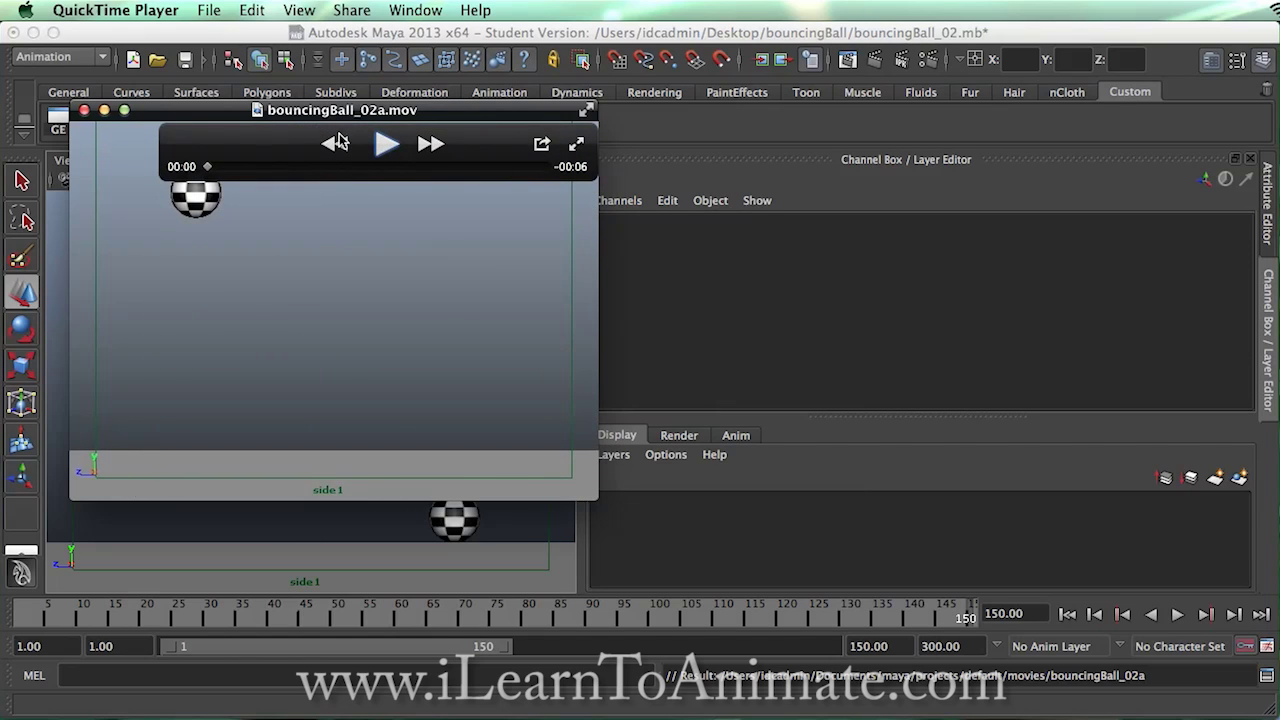
left_click(388, 145)
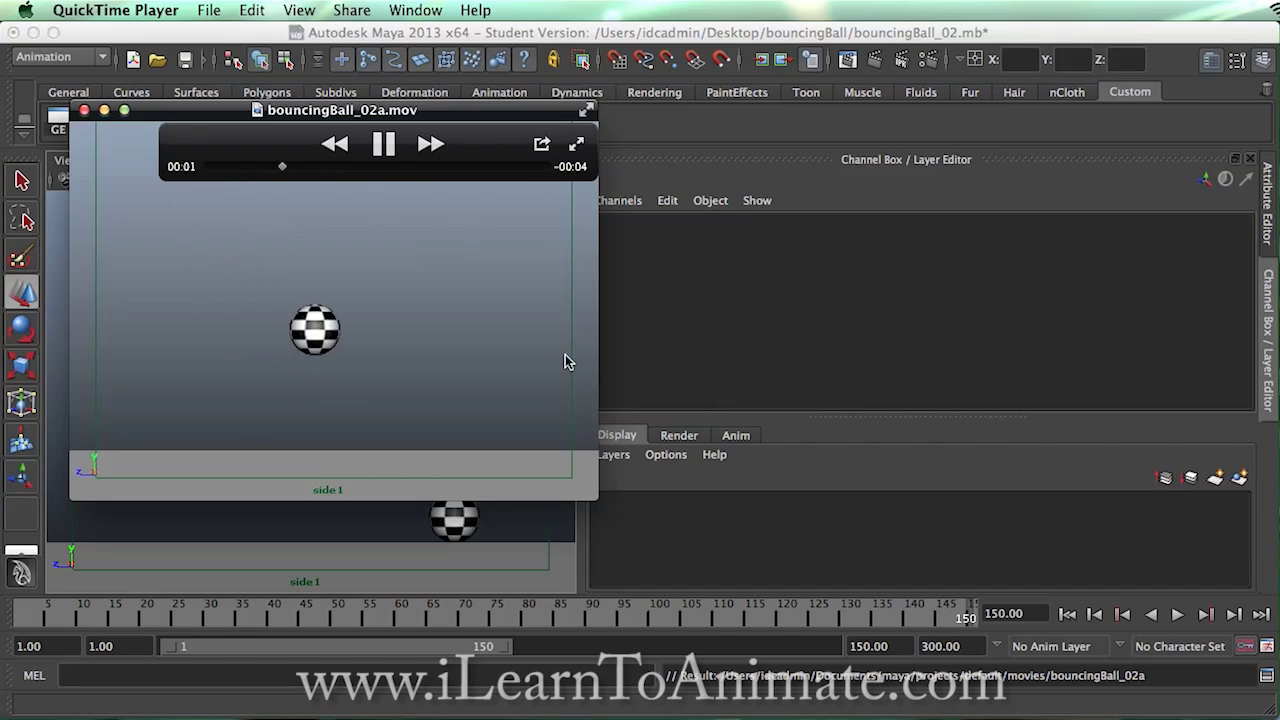